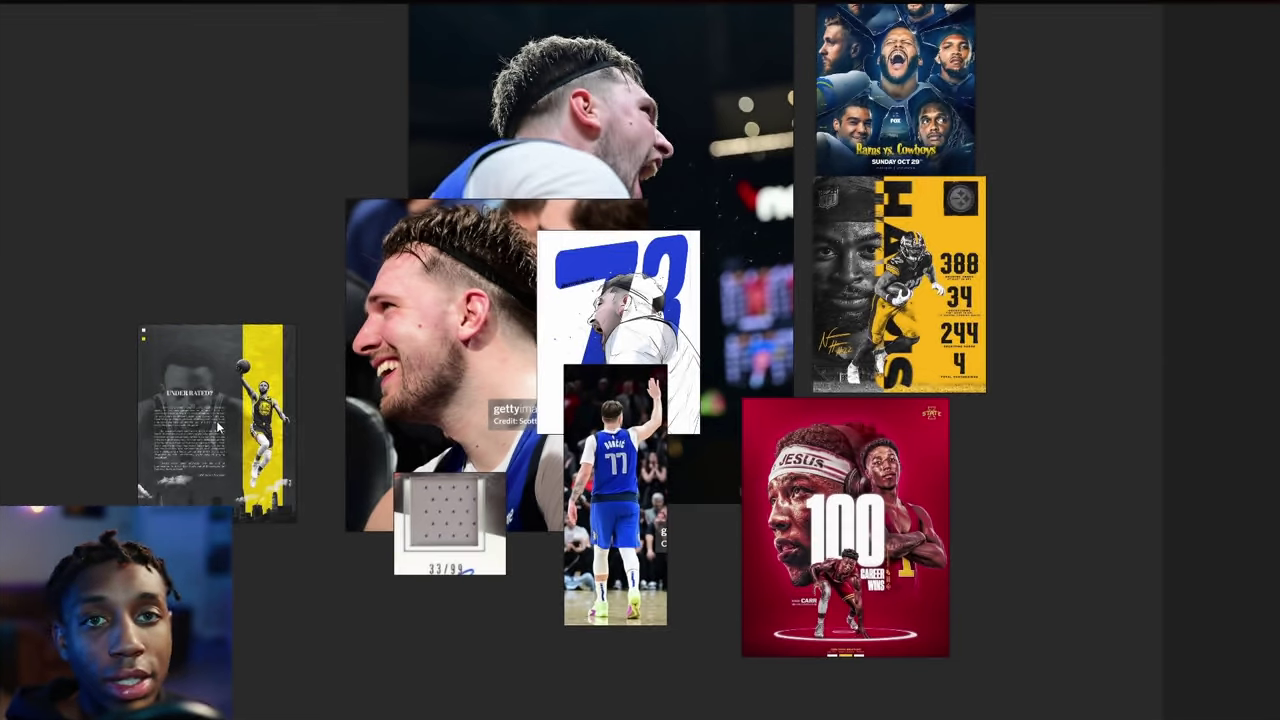
# Examine the reference posters and the basketball player photos on the mood board.
pyautogui.scroll(2, 548, 130)
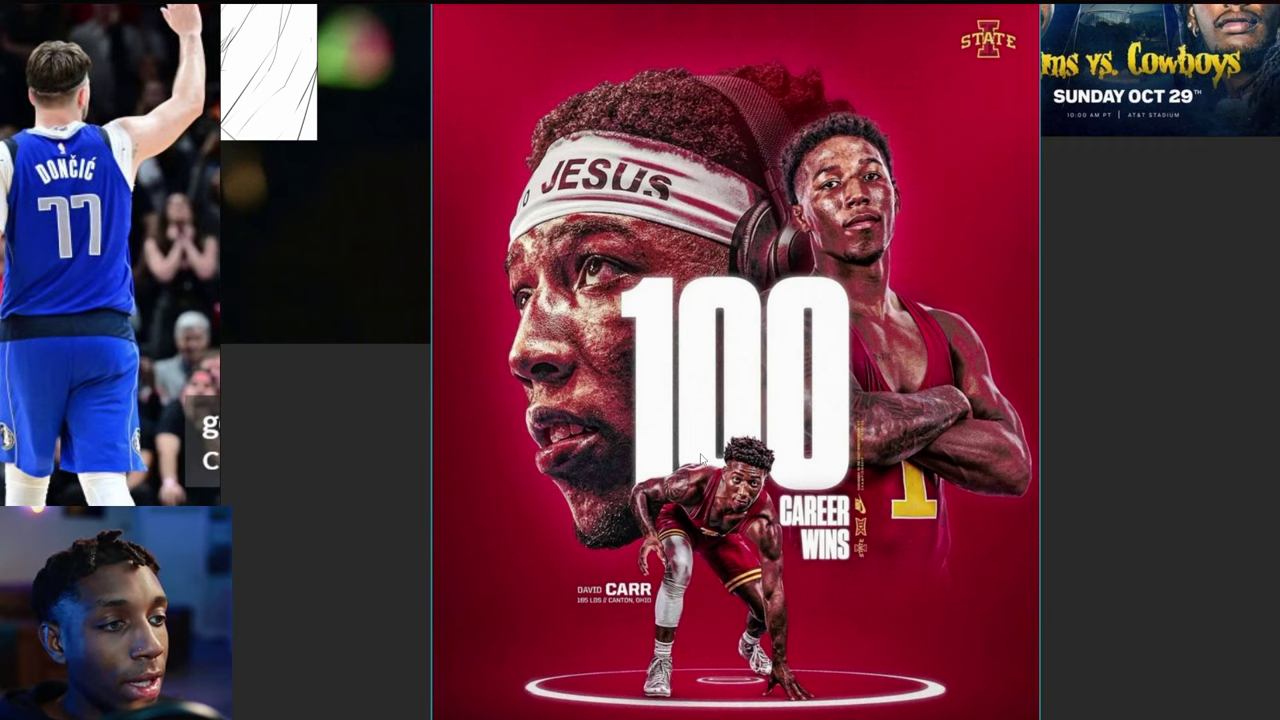
pyautogui.doubleClick(806, 298)
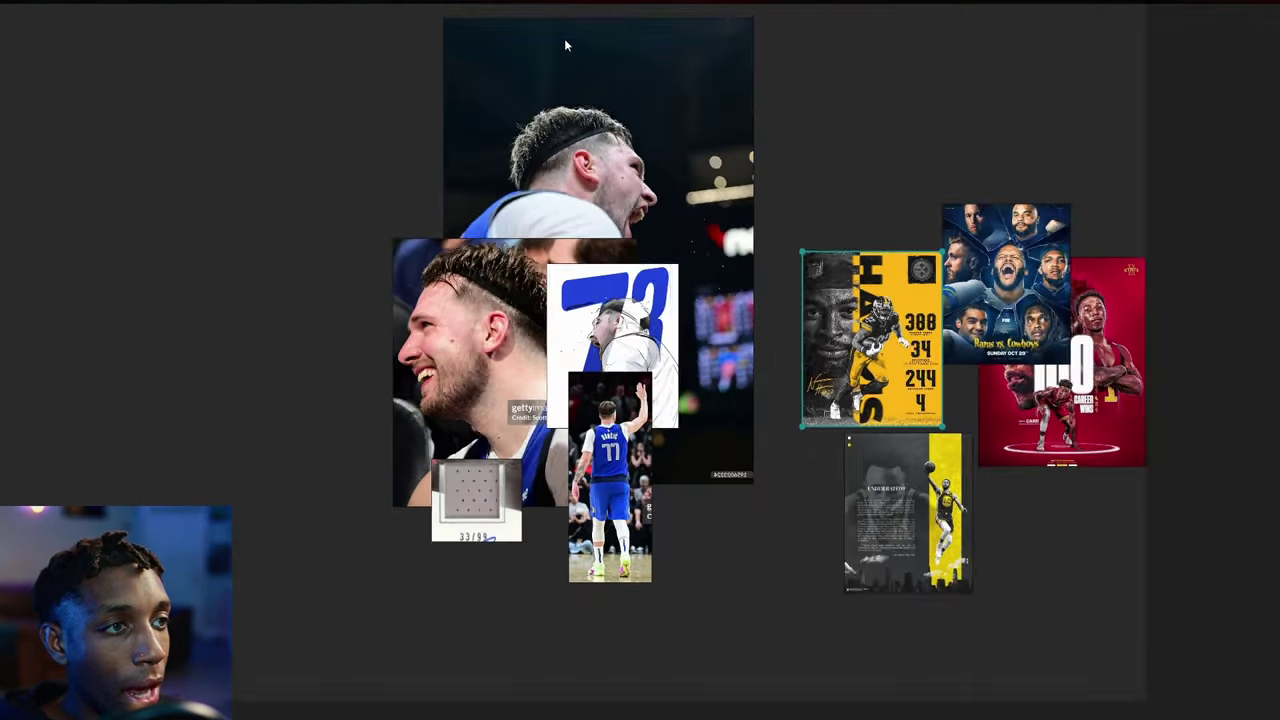
pyautogui.scroll(2, 579, 38)
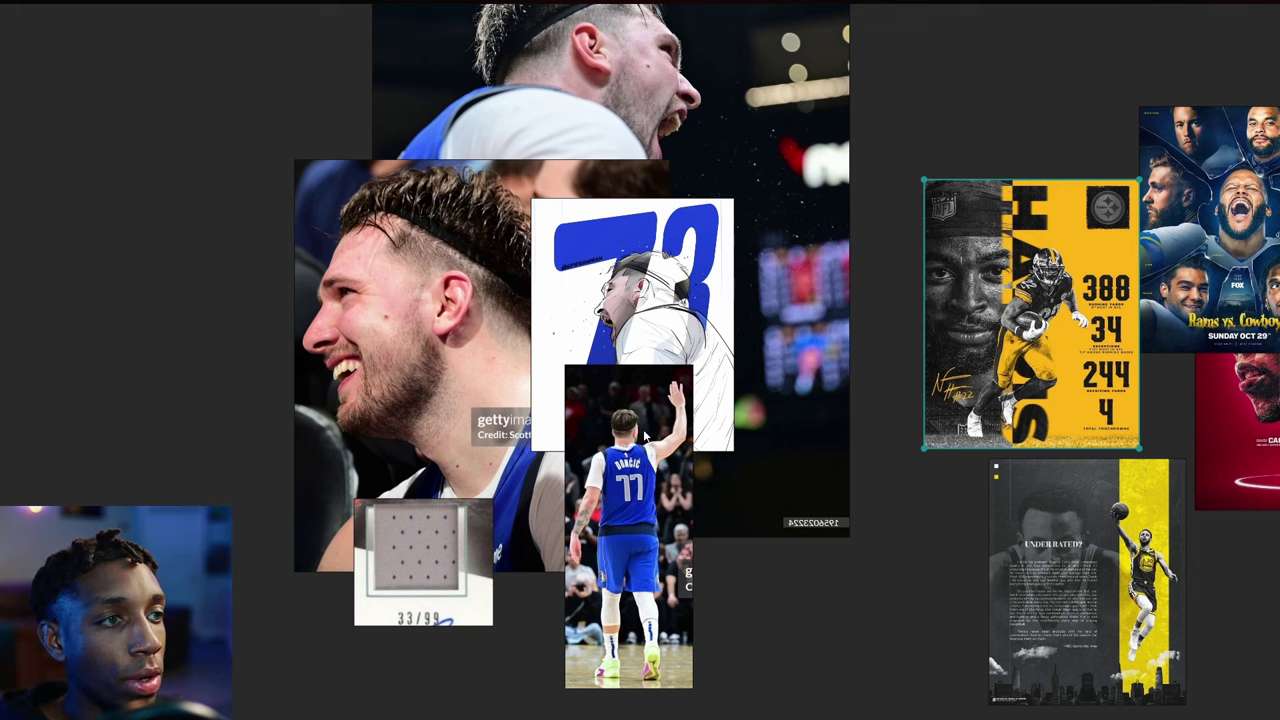
pyautogui.click(645, 437)
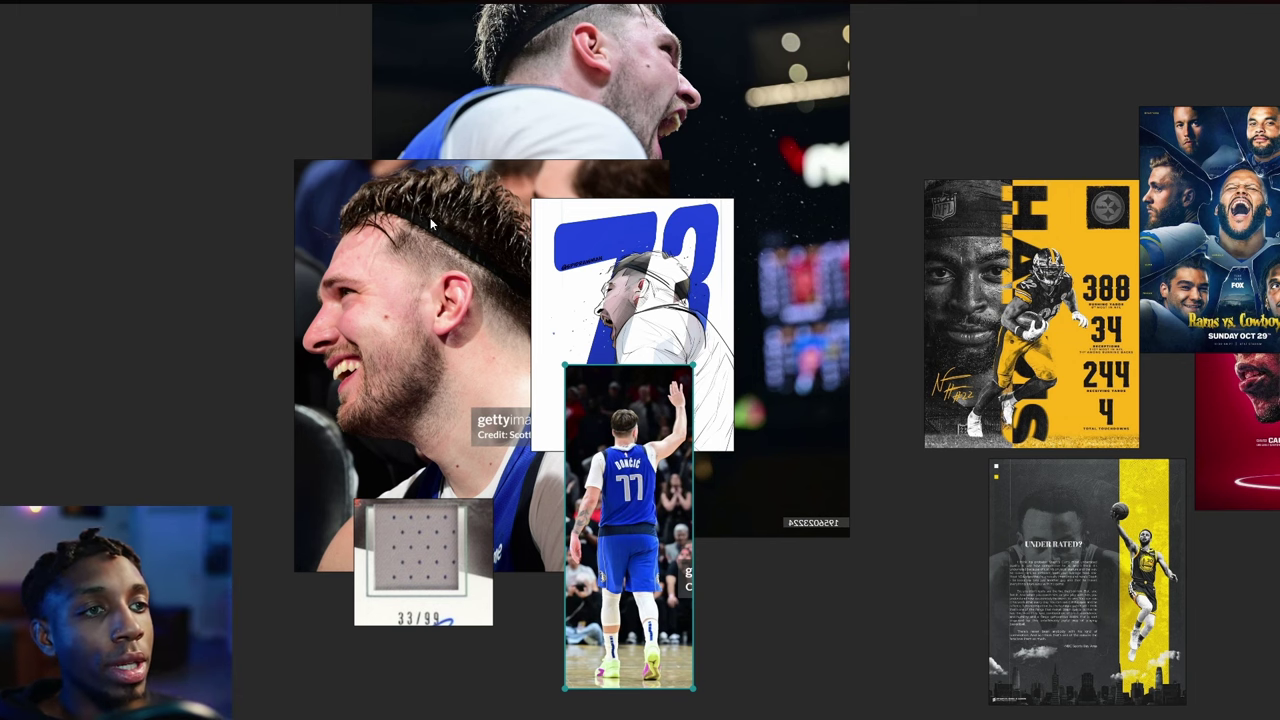
pyautogui.doubleClick(643, 76)
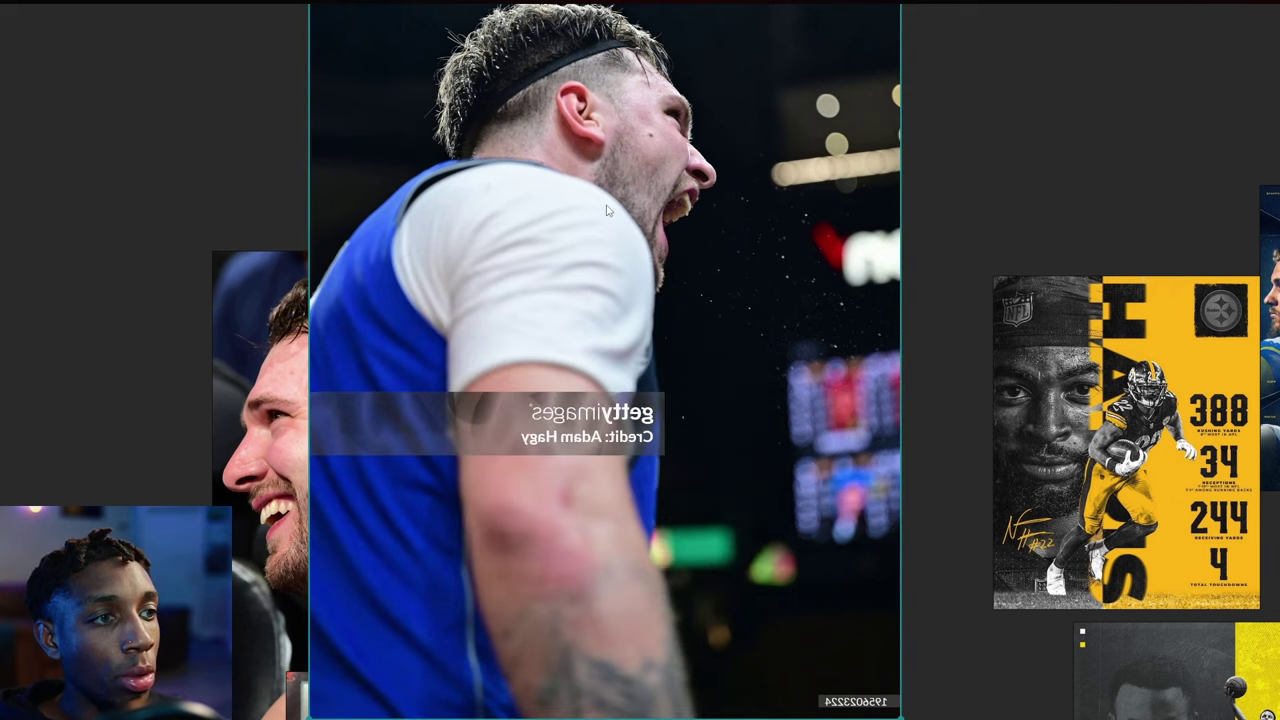
pyautogui.doubleClick(525, 347)
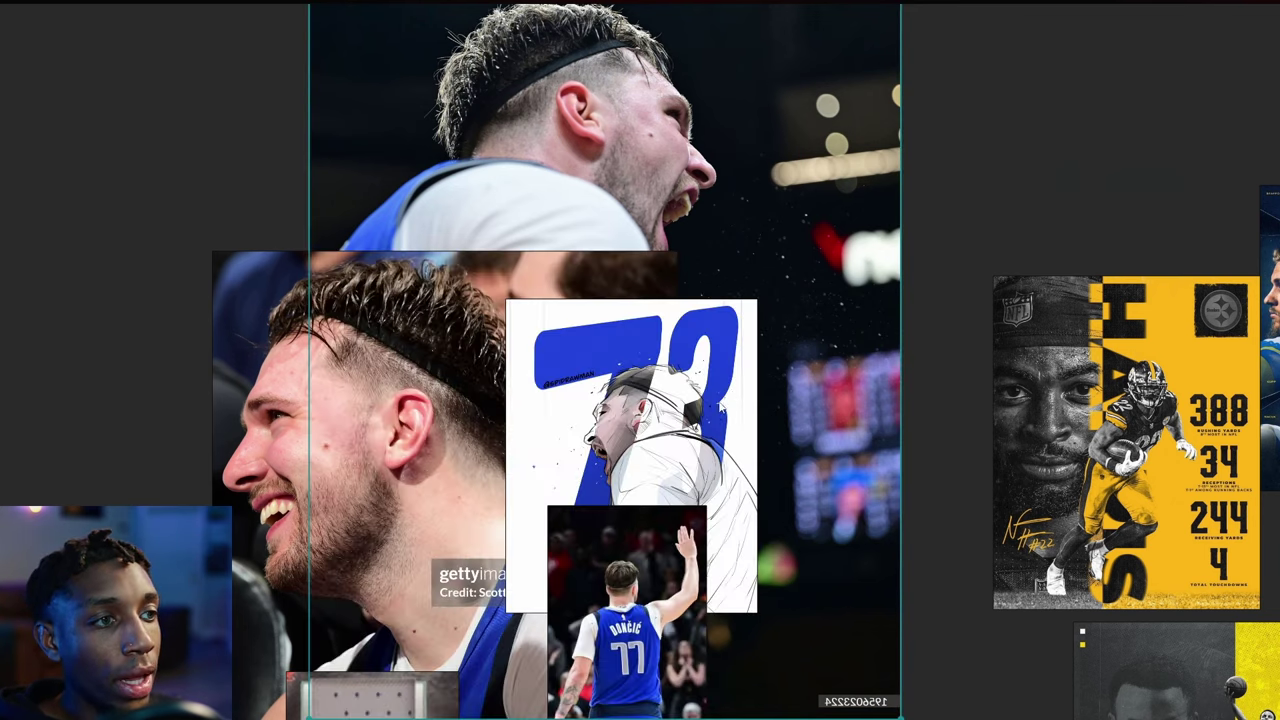
pyautogui.click(756, 444)
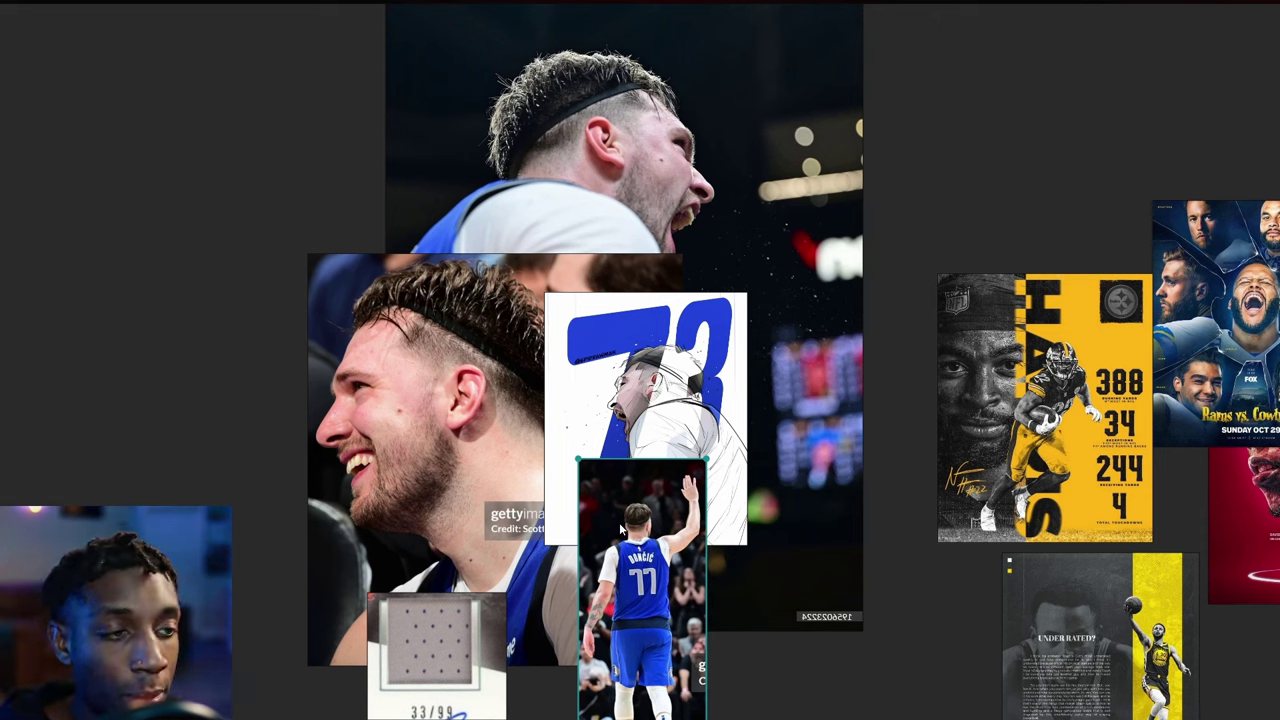
pyautogui.moveTo(430, 668); pyautogui.dragTo(477, 628)
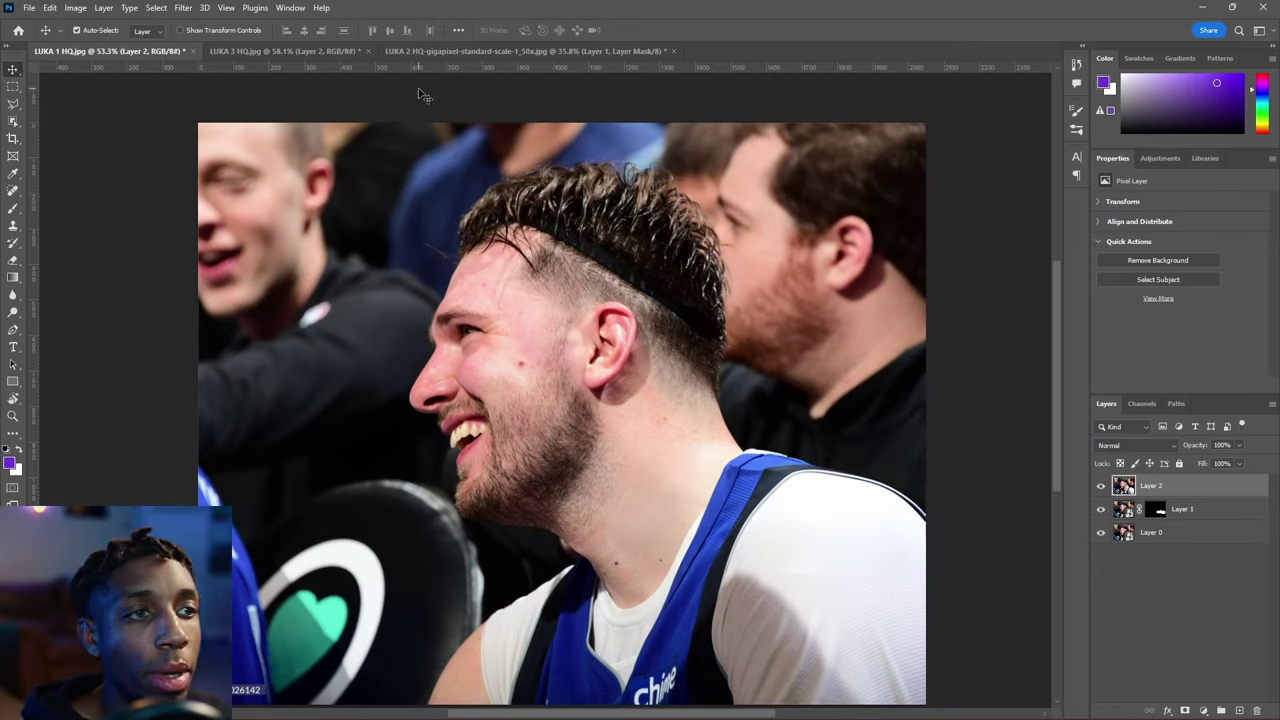
# Select the smiling player in LUKA 1 HQ.jpg with the Object Selection tool.
pyautogui.click(14, 122)
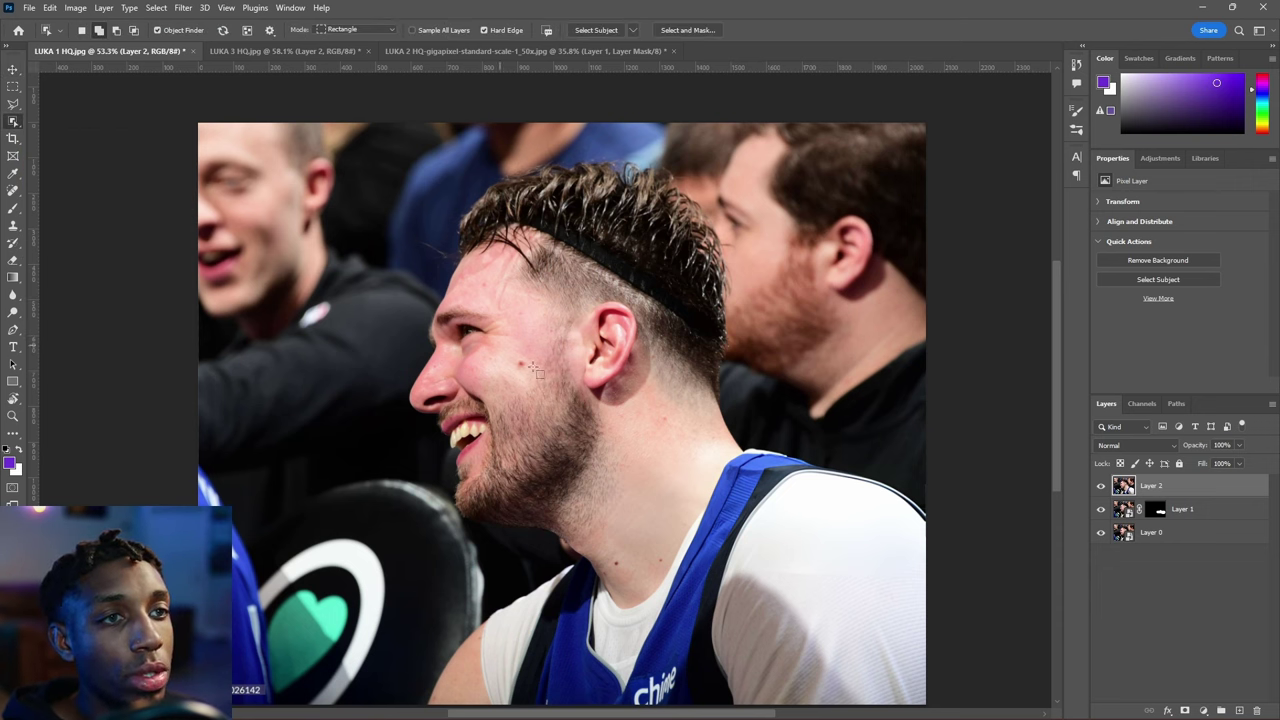
pyautogui.scroll(3, 552, 283)
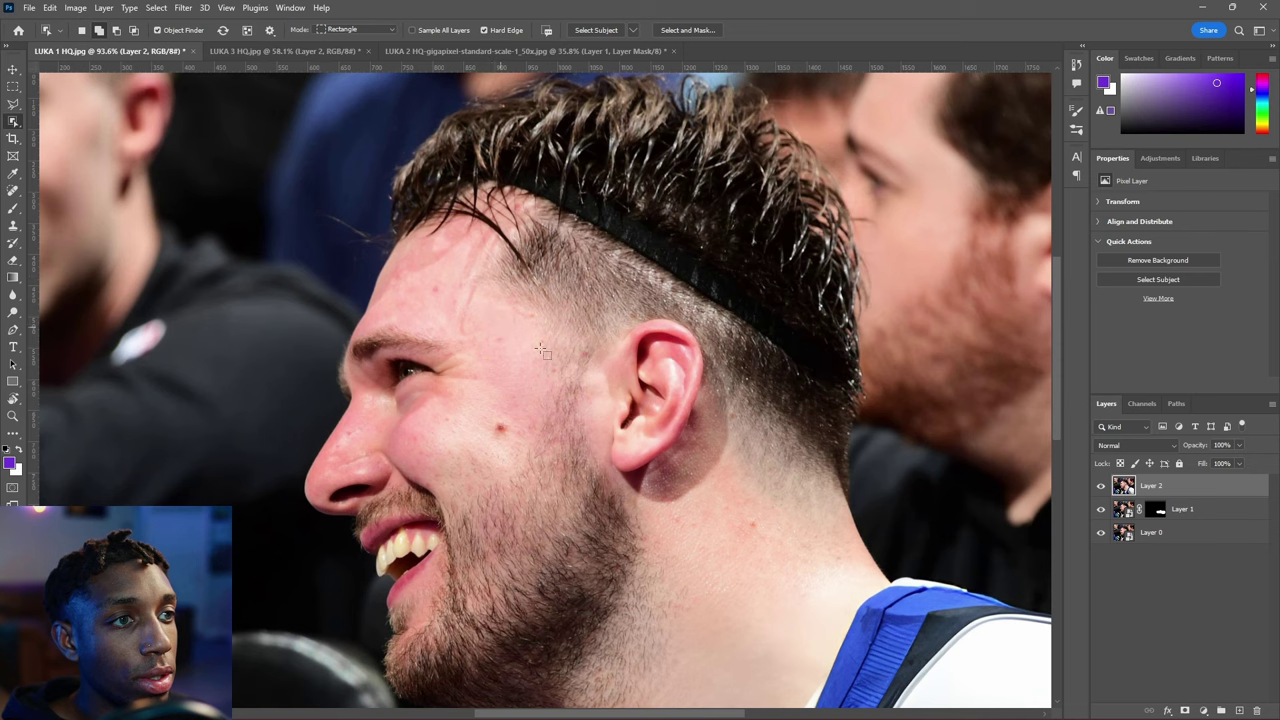
pyautogui.scroll(-3, 660, 420)
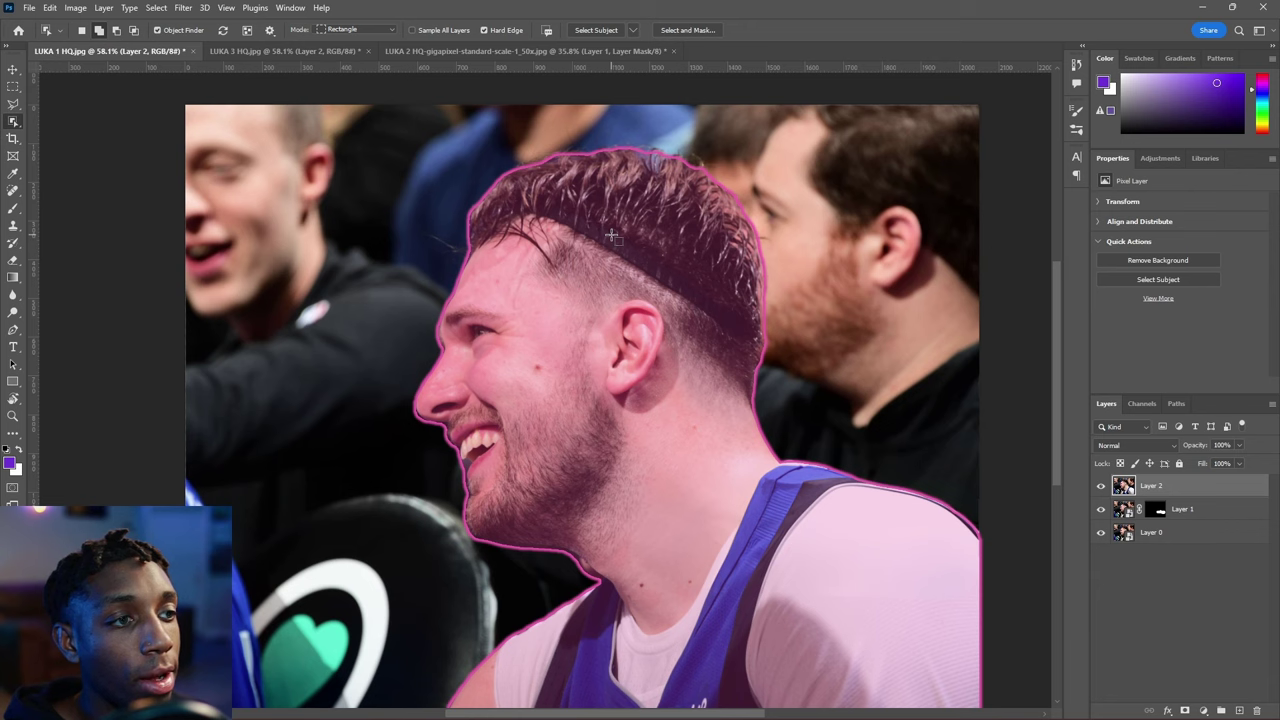
pyautogui.click(612, 236)
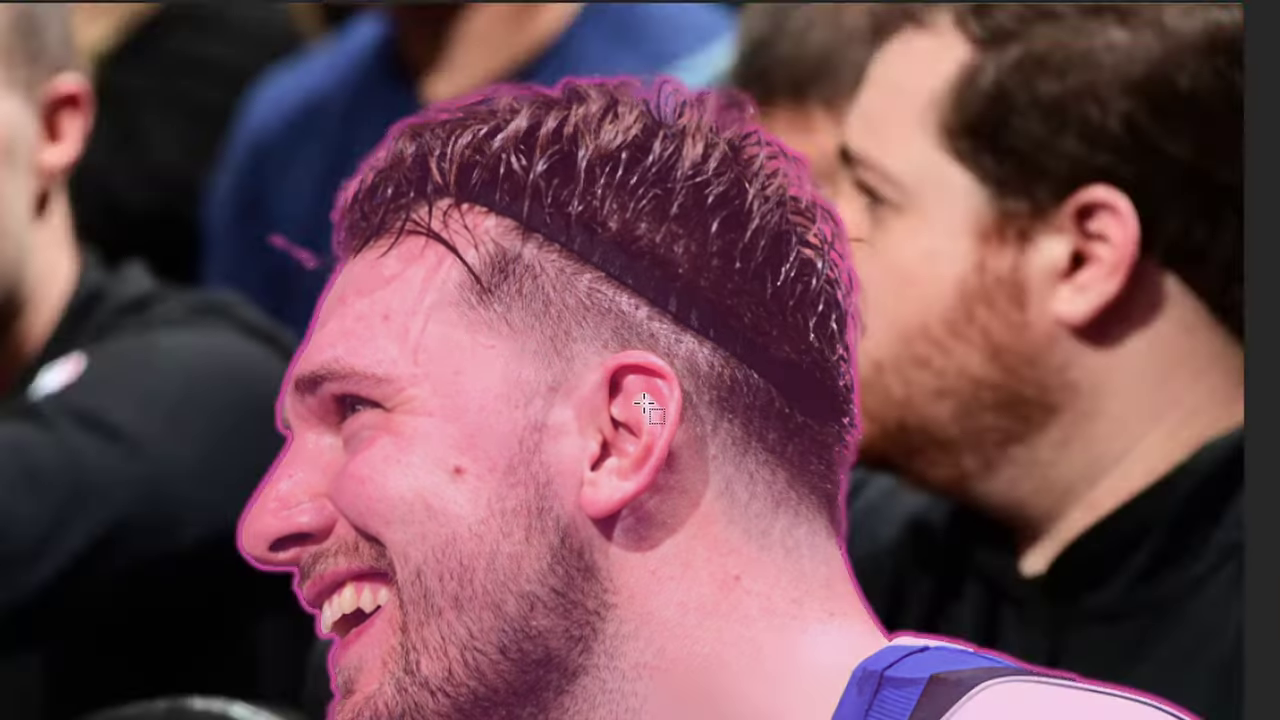
# Add the missed sliver of hairline at the back of the neck to the selection with the Polygonal Lasso.
pyautogui.press('q')
pyautogui.scroll(-5, 560, 470)
pyautogui.scroll(1, 420, 354)
pyautogui.scroll(-1, 700, 450)
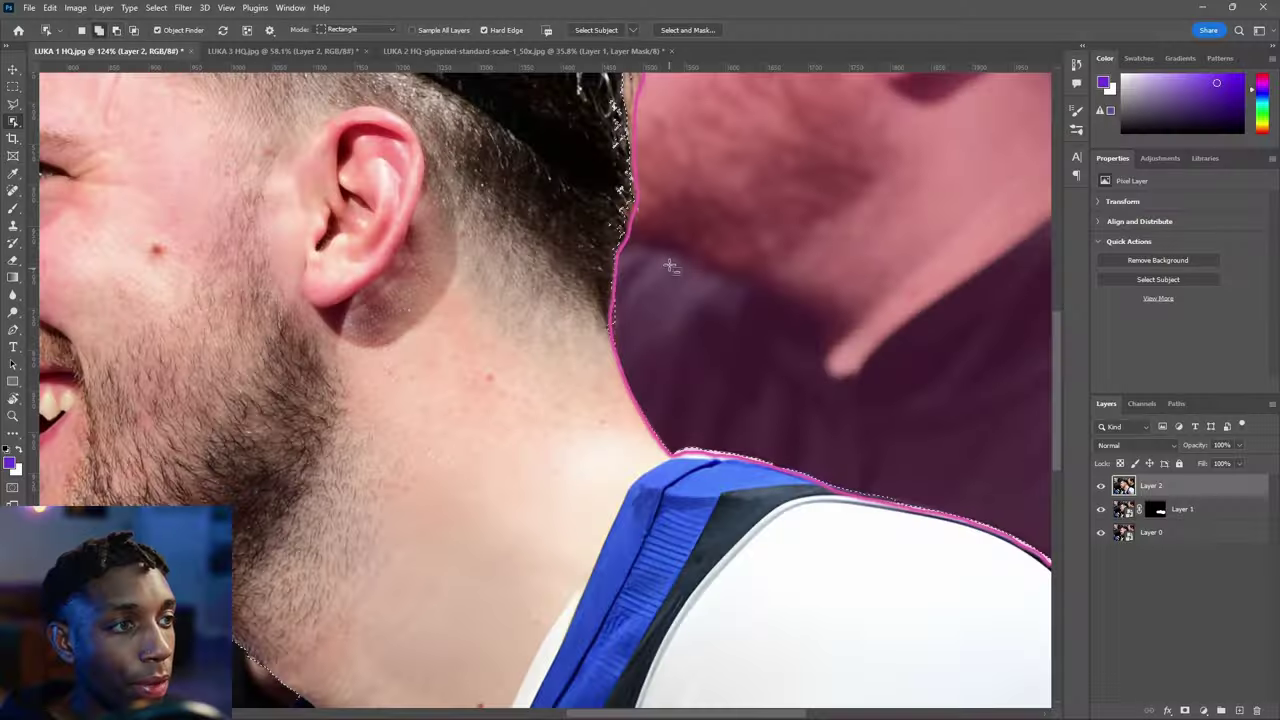
pyautogui.scroll(-2, 673, 278)
pyautogui.scroll(5, 615, 289)
pyautogui.press('l')
pyautogui.press('q')
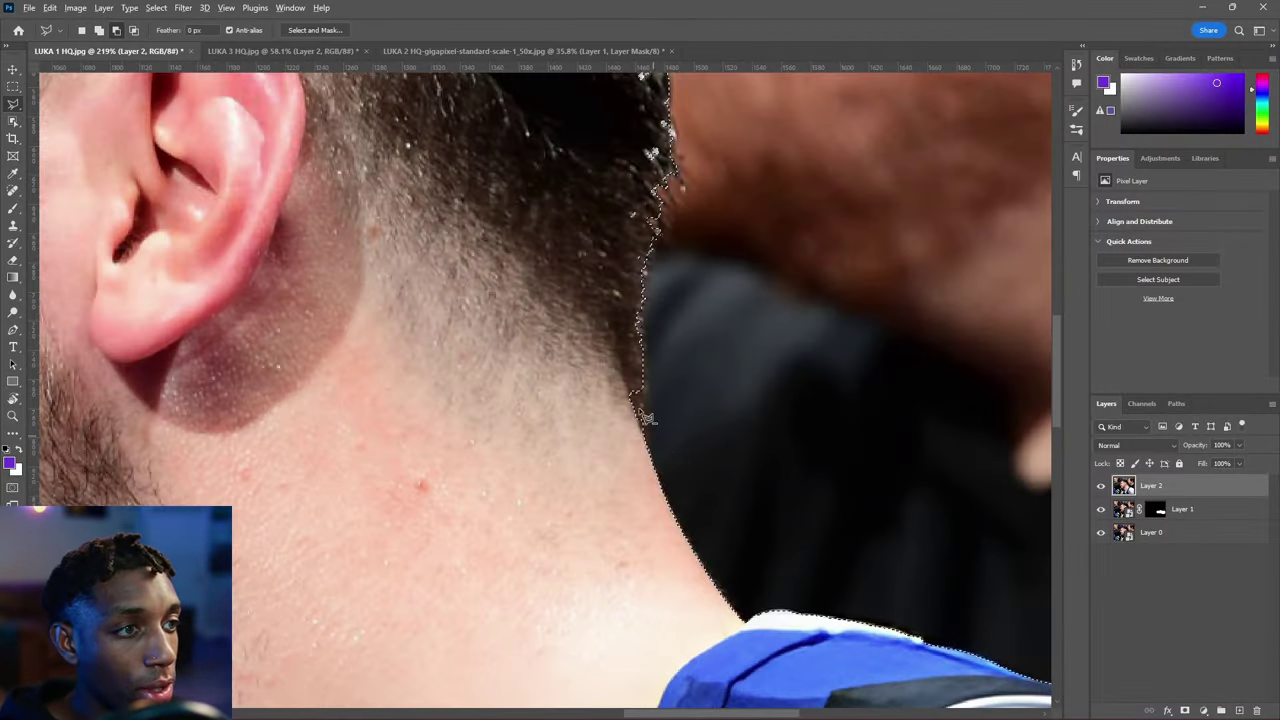
pyautogui.scroll(2, 638, 413)
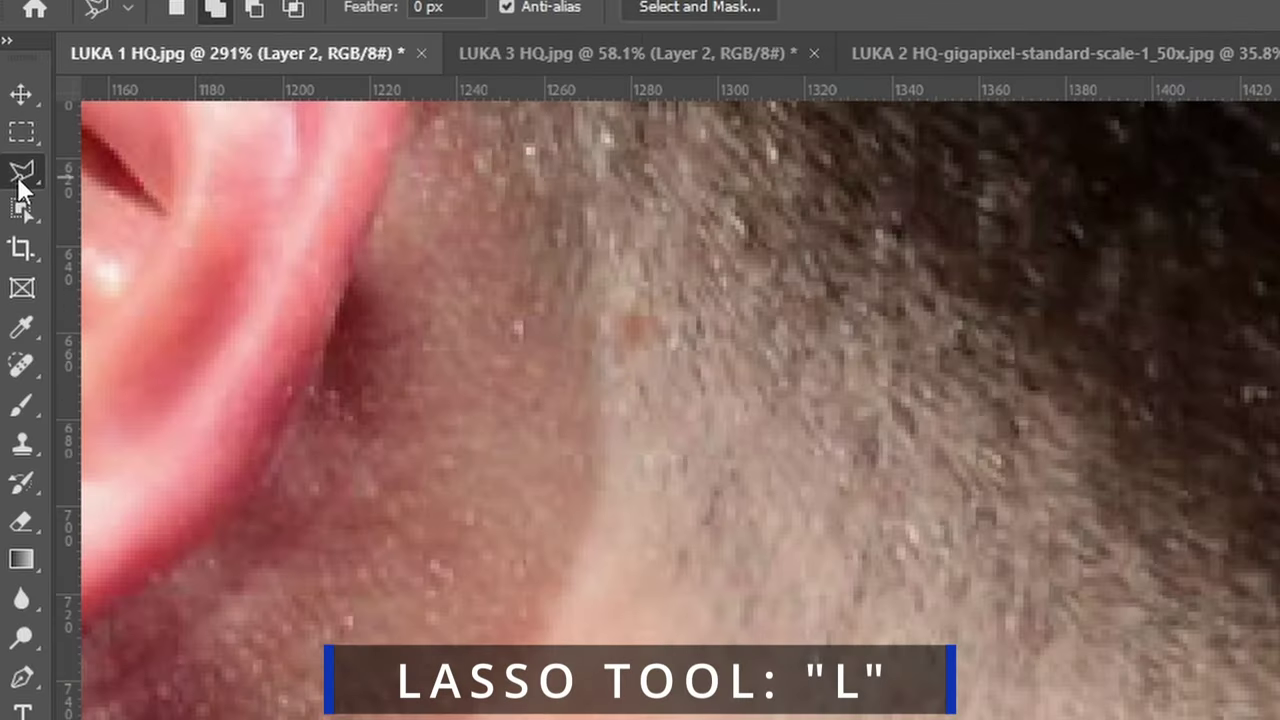
pyautogui.rightClick(17, 176)
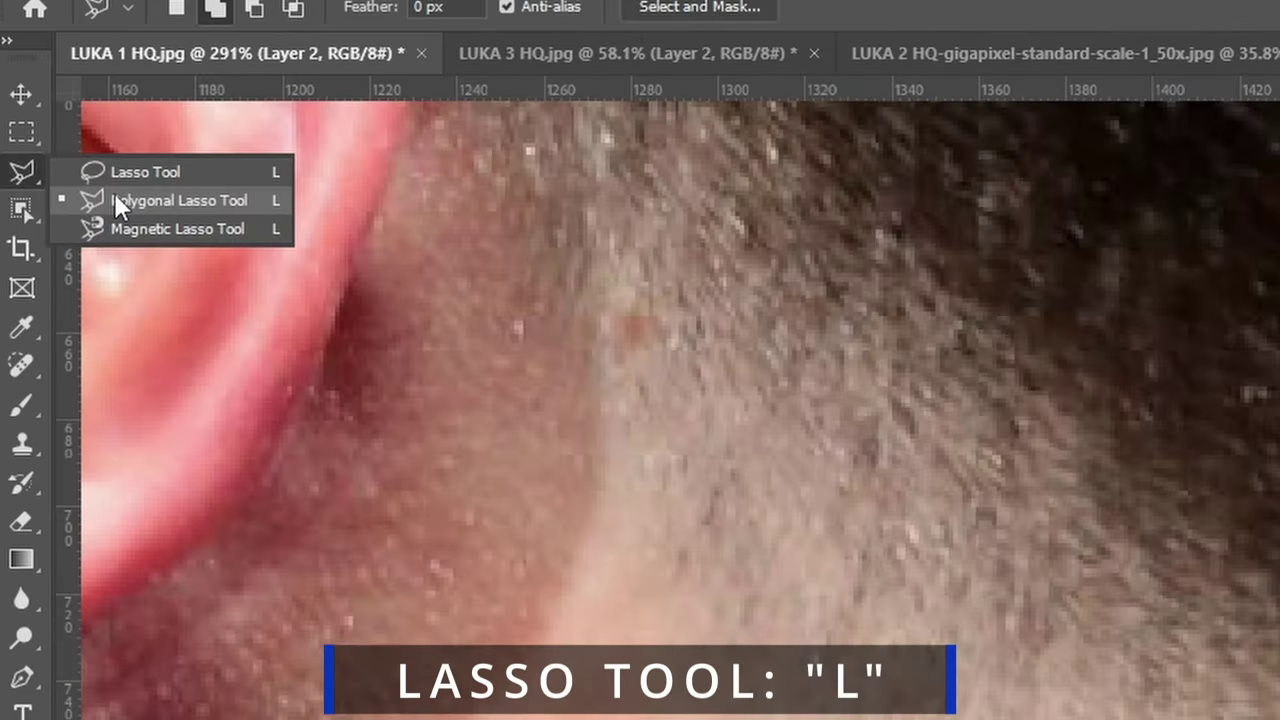
pyautogui.click(114, 193)
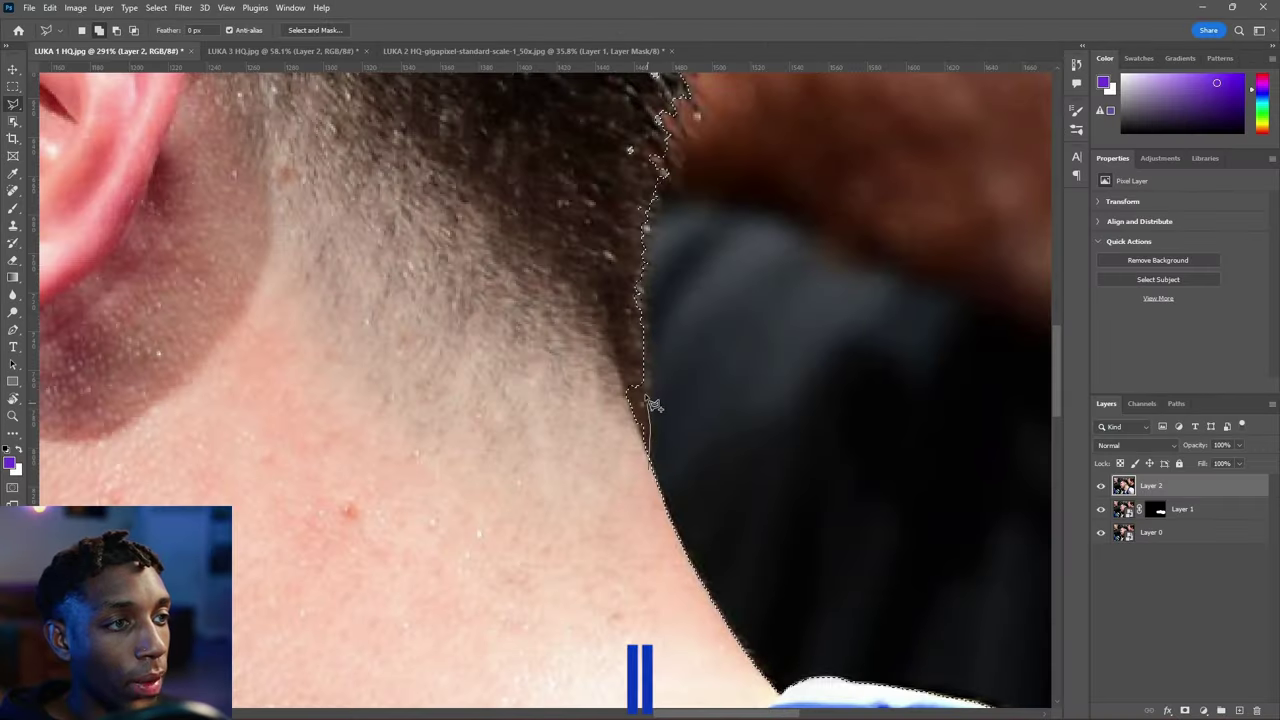
pyautogui.click(645, 366)
pyautogui.click(633, 306)
pyautogui.click(567, 402)
pyautogui.click(650, 462)
# Add the loose hair strands sticking out in front of the forehead to the selection with the Polygonal Lasso.
pyautogui.scroll(-4, 635, 410)
pyautogui.scroll(-3, 600, 383)
pyautogui.scroll(2, 752, 443)
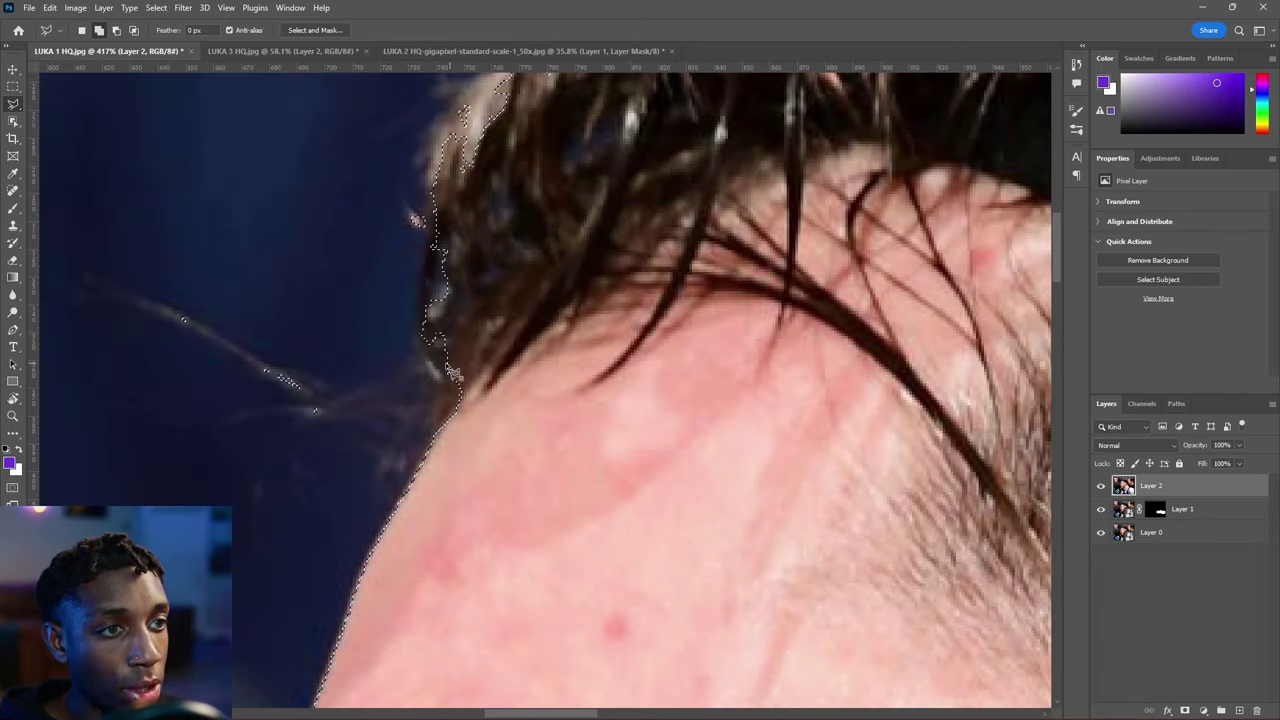
pyautogui.click(447, 364)
pyautogui.click(424, 366)
pyautogui.click(371, 377)
pyautogui.click(343, 390)
pyautogui.click(316, 410)
pyautogui.click(262, 440)
pyautogui.click(447, 366)
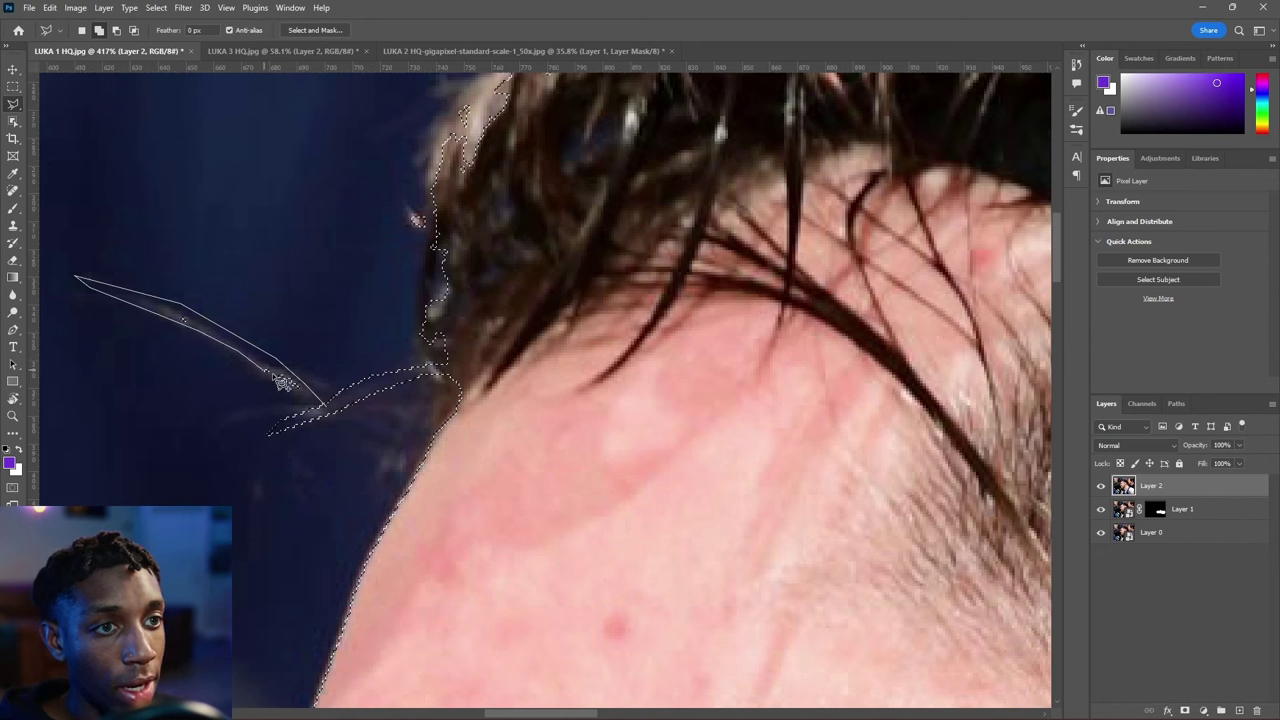
pyautogui.doubleClick(355, 408)
pyautogui.click(215, 370)
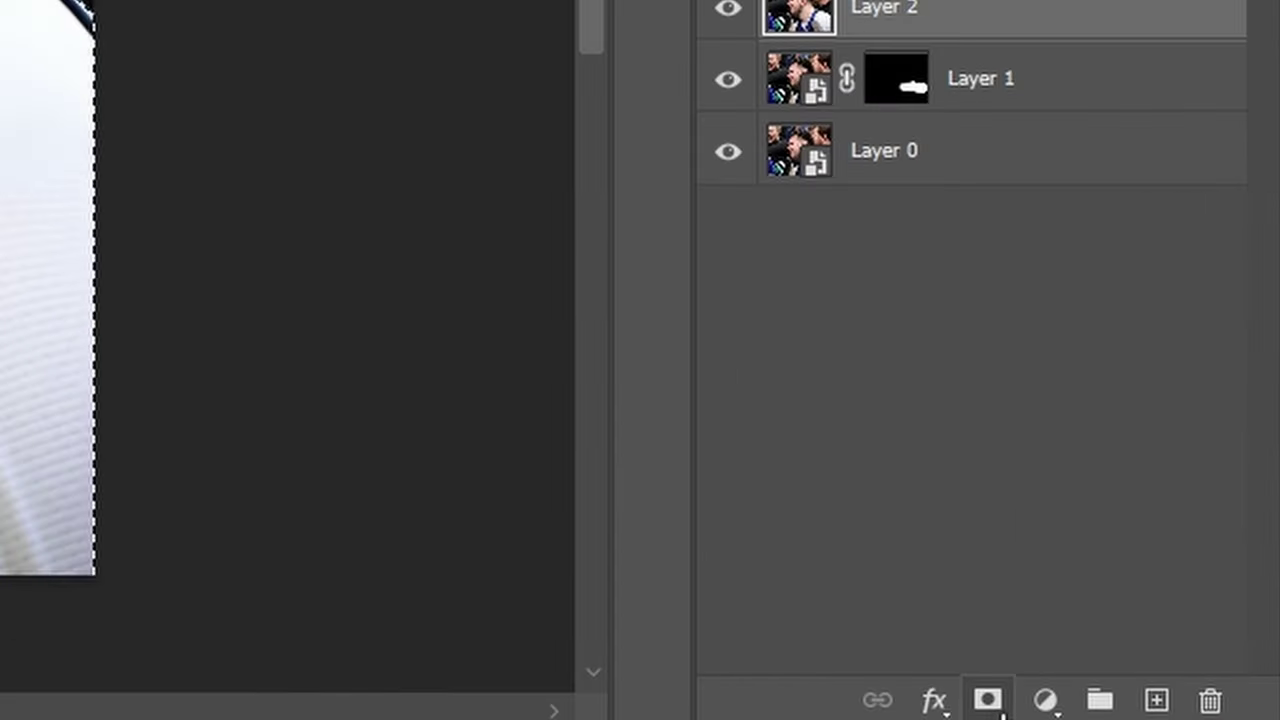
# Mask Layer 2 with the selection and remove Layer 1 and Layer 0 so only the cutout remains.
pyautogui.click(987, 700)
pyautogui.click(1015, 82)
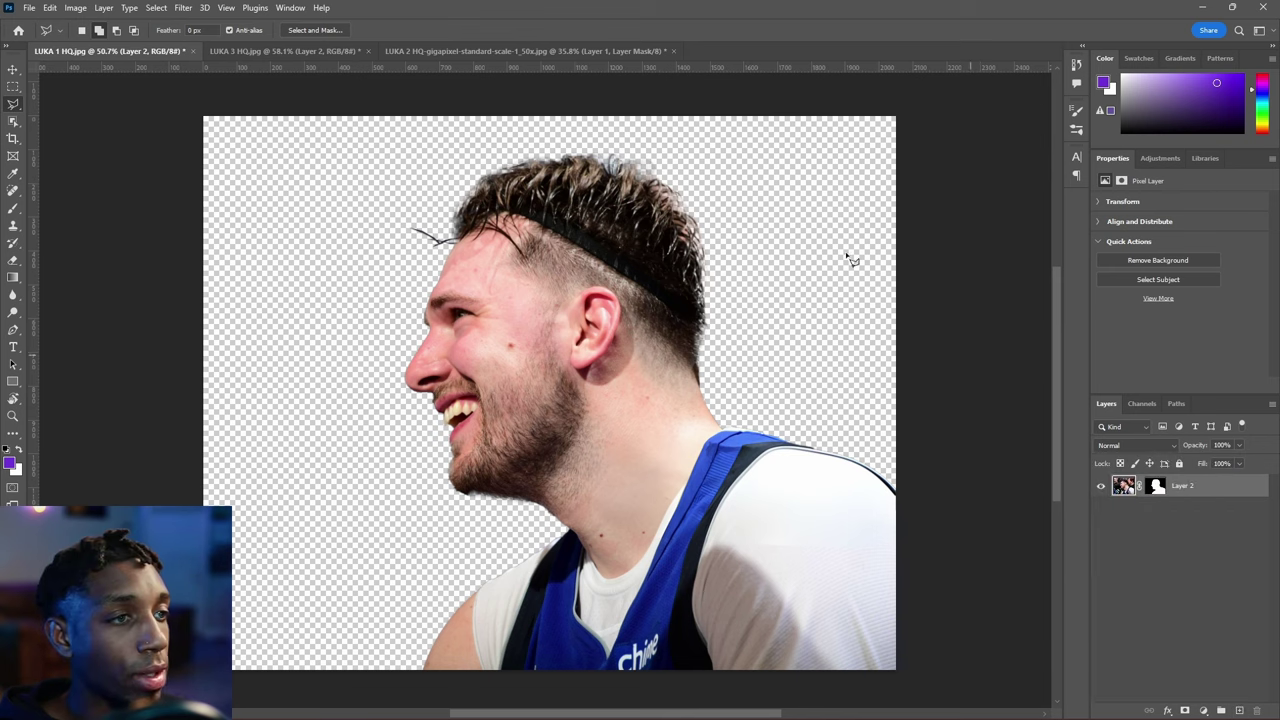
# Add a purple Solid Color fill layer (6e30d8) beneath the cutout.
pyautogui.keyDown('ctrl'); pyautogui.click(1240, 711); pyautogui.keyUp('ctrl')
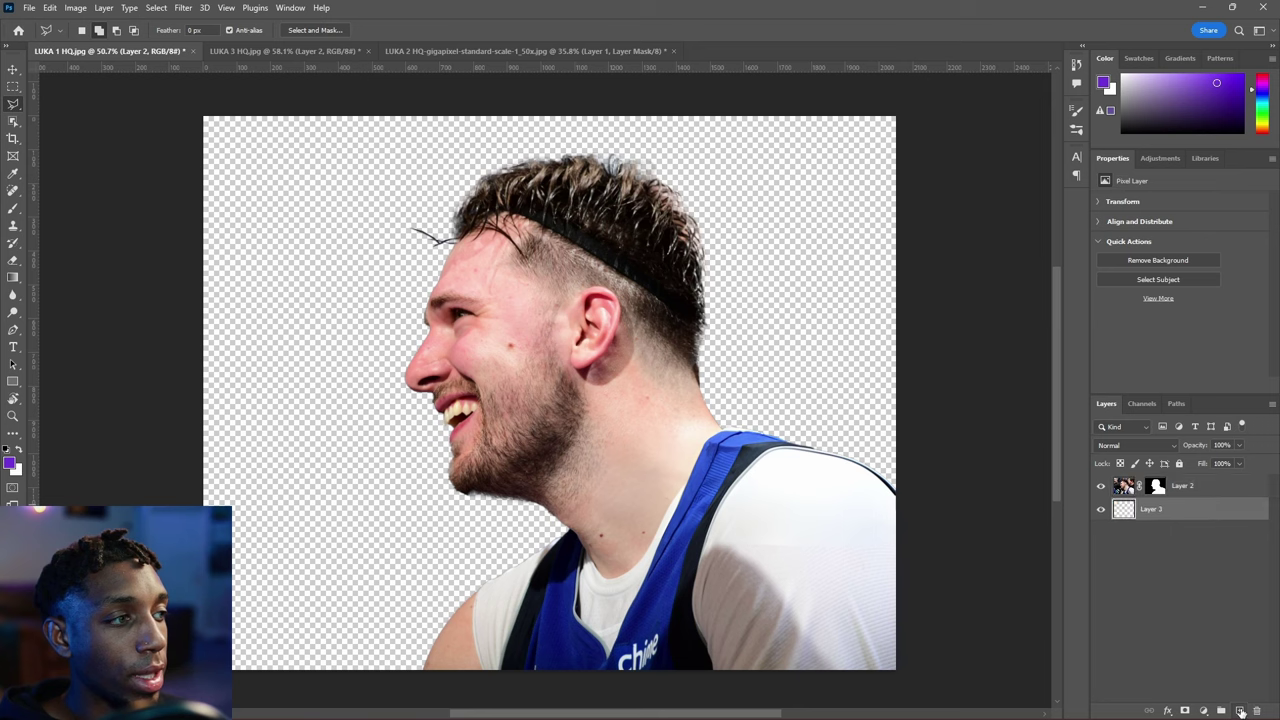
pyautogui.click(1203, 711)
pyautogui.click(1109, 573)
pyautogui.click(1207, 710)
pyautogui.click(1170, 477)
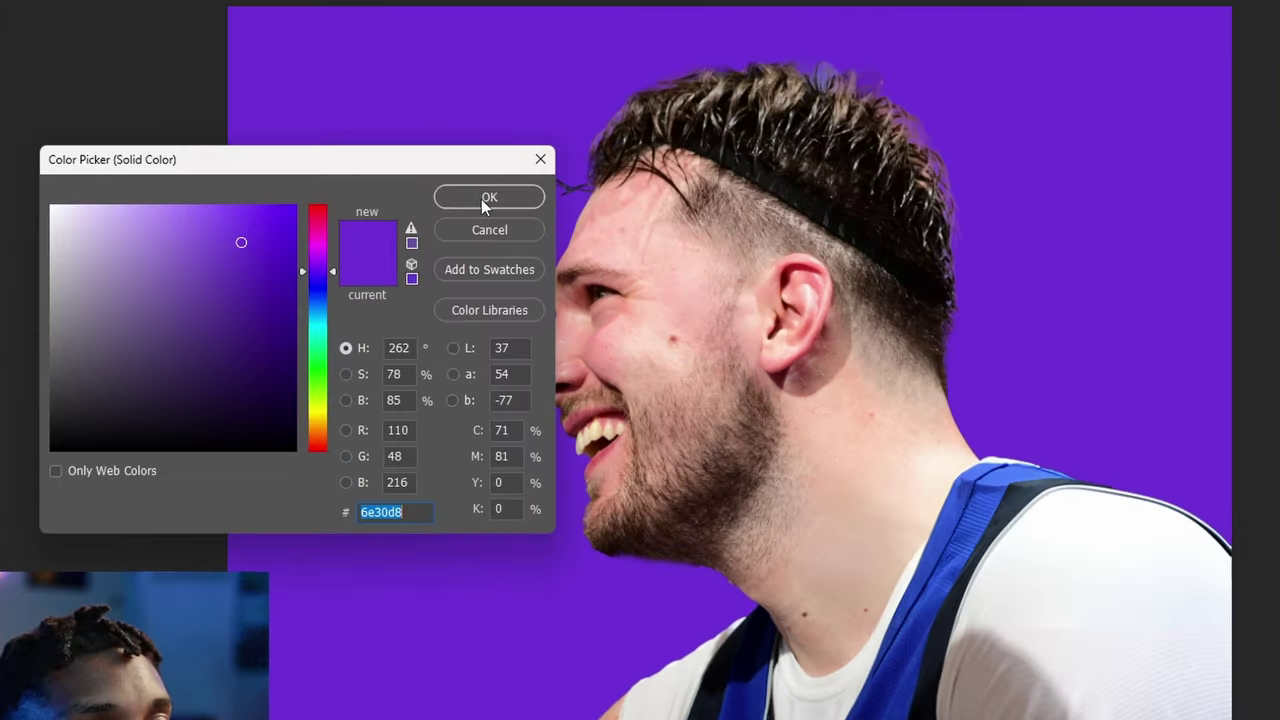
pyautogui.click(481, 199)
# Reduce the hard round brush to 30 px and paint white on Layer 2's mask along the chin's beard edge.
pyautogui.scroll(5, 597, 143)
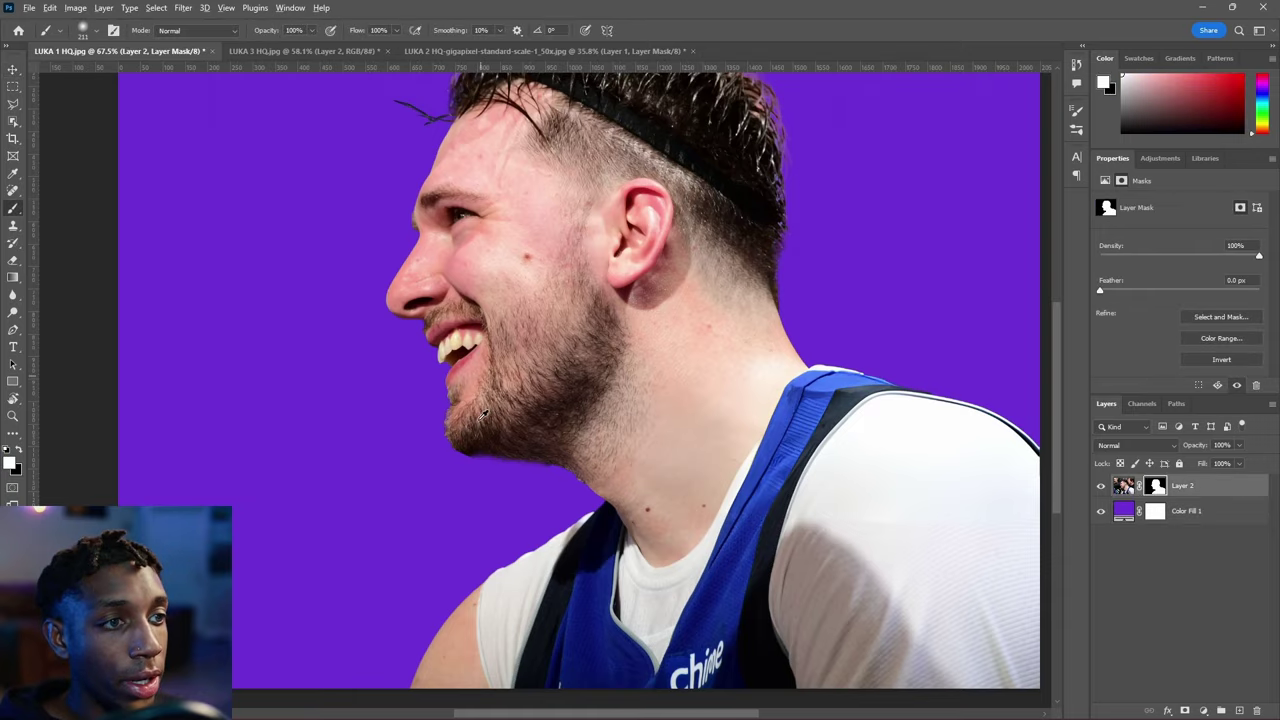
pyautogui.scroll(5, 487, 385)
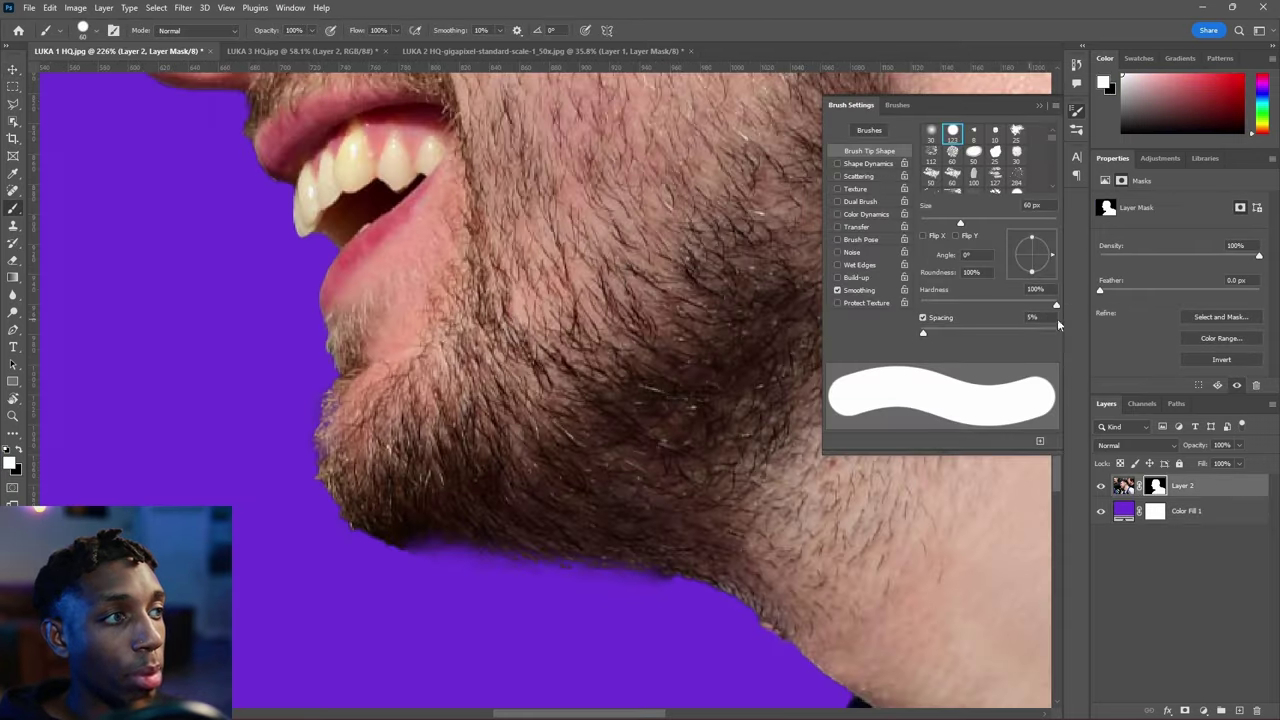
pyautogui.press('[')
pyautogui.press('[')
pyautogui.scroll(3, 489, 594)
pyautogui.press('[')
pyautogui.press('[')
pyautogui.press('[')
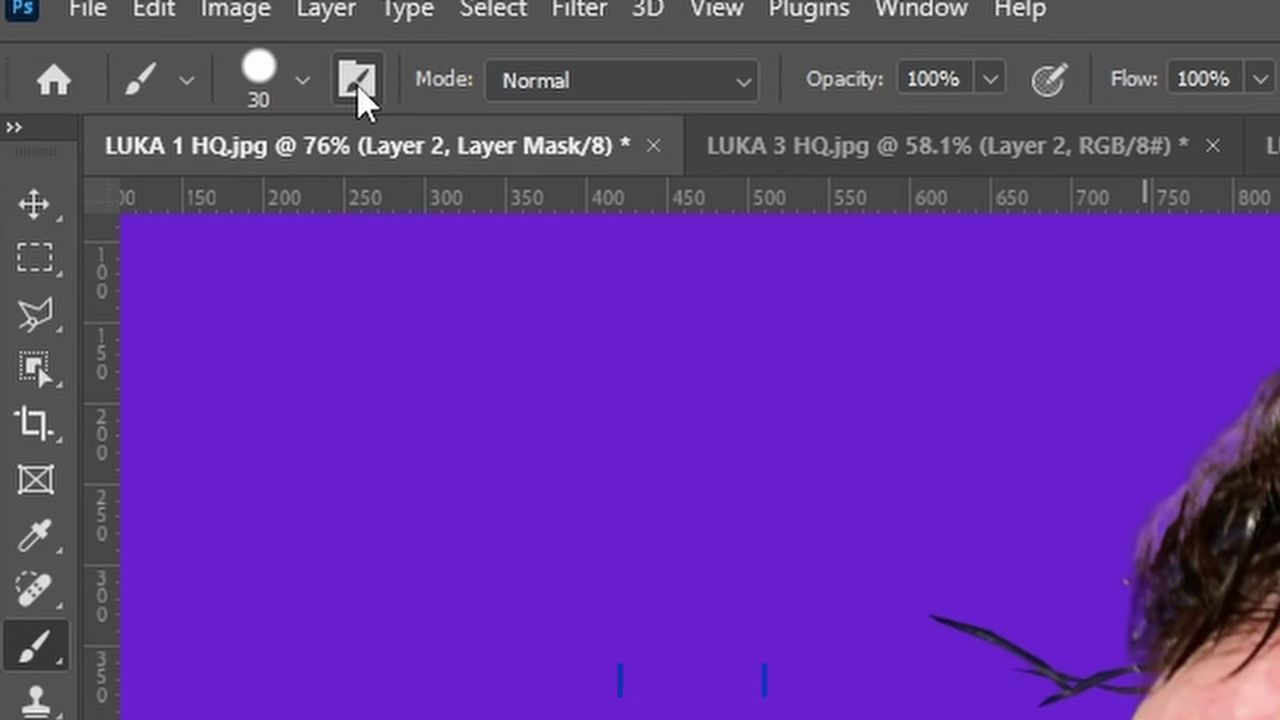
# Choose the Hair Brush 01 preset from the concept-art-brush-pack brushes.
pyautogui.click(358, 80)
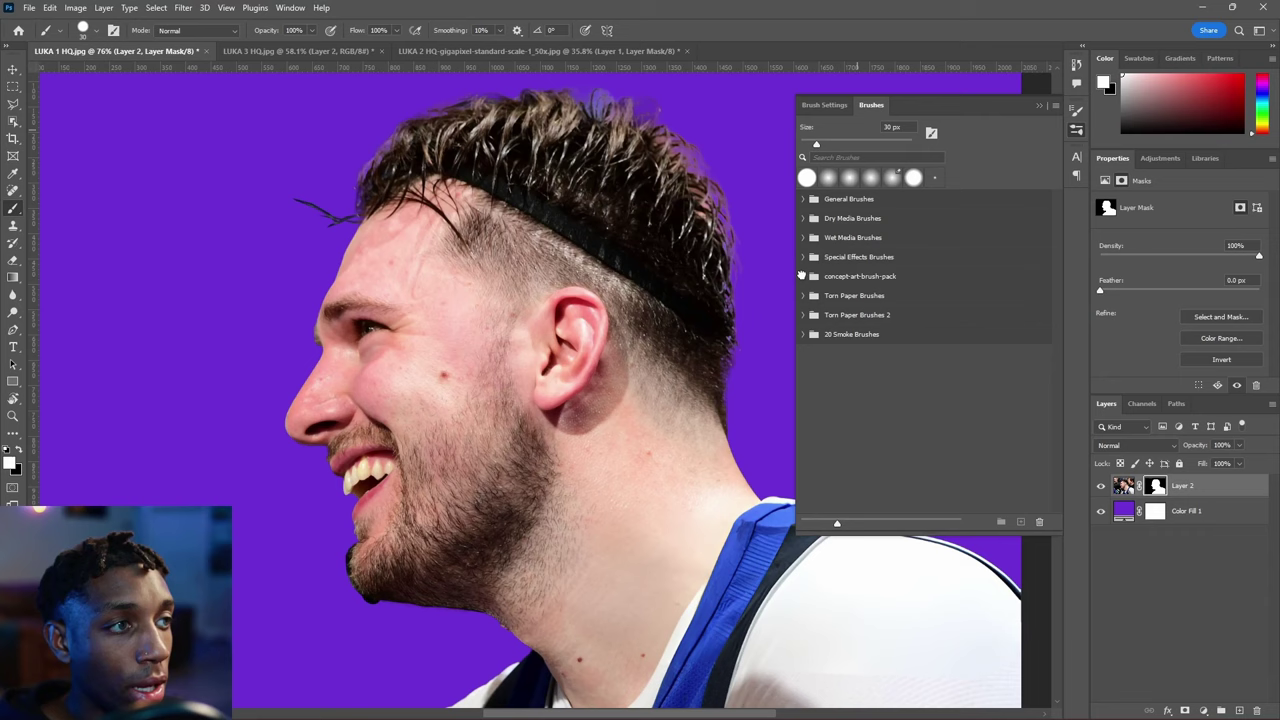
pyautogui.click(802, 276)
pyautogui.scroll(-5, 957, 324)
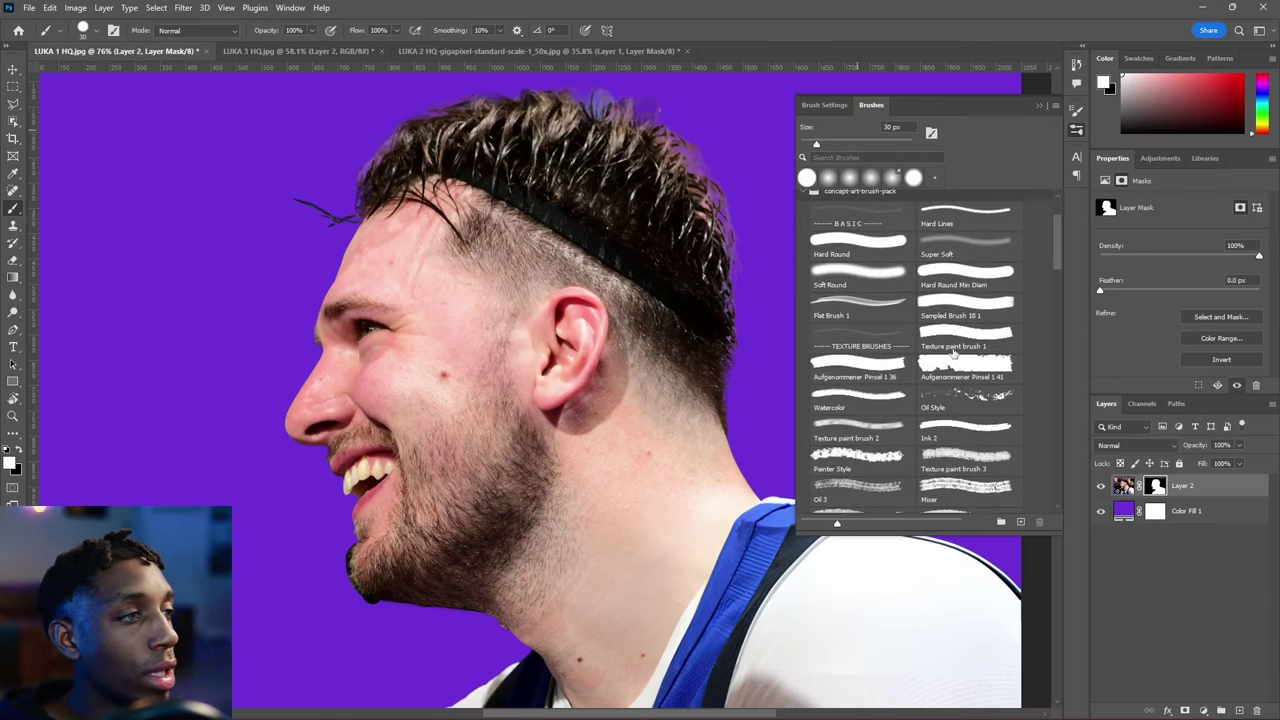
pyautogui.scroll(-10, 957, 324)
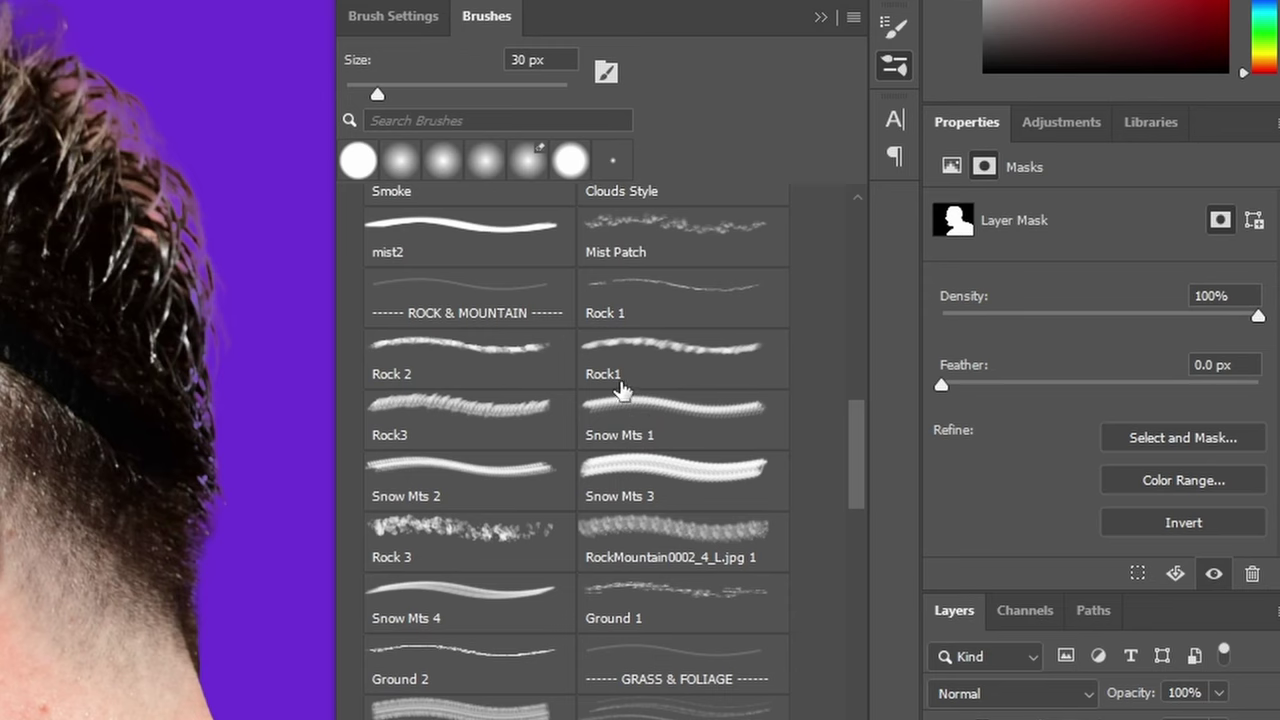
pyautogui.scroll(-4, 553, 442)
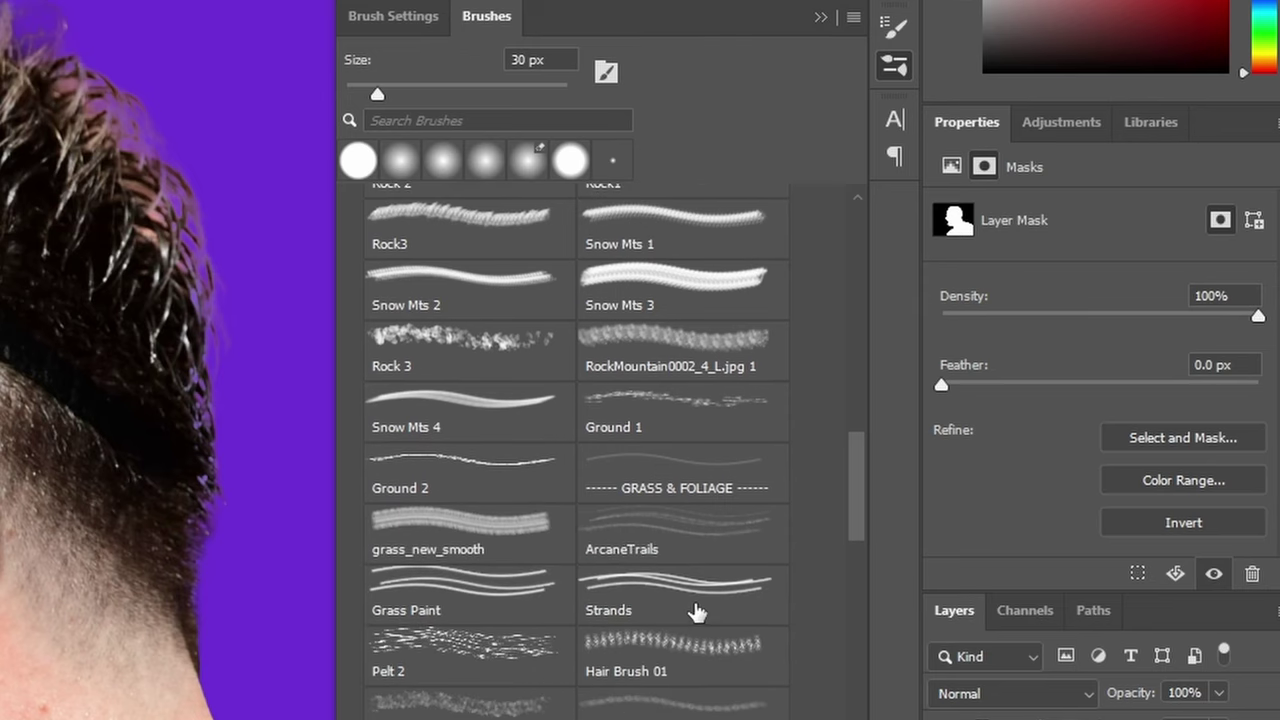
pyautogui.click(643, 662)
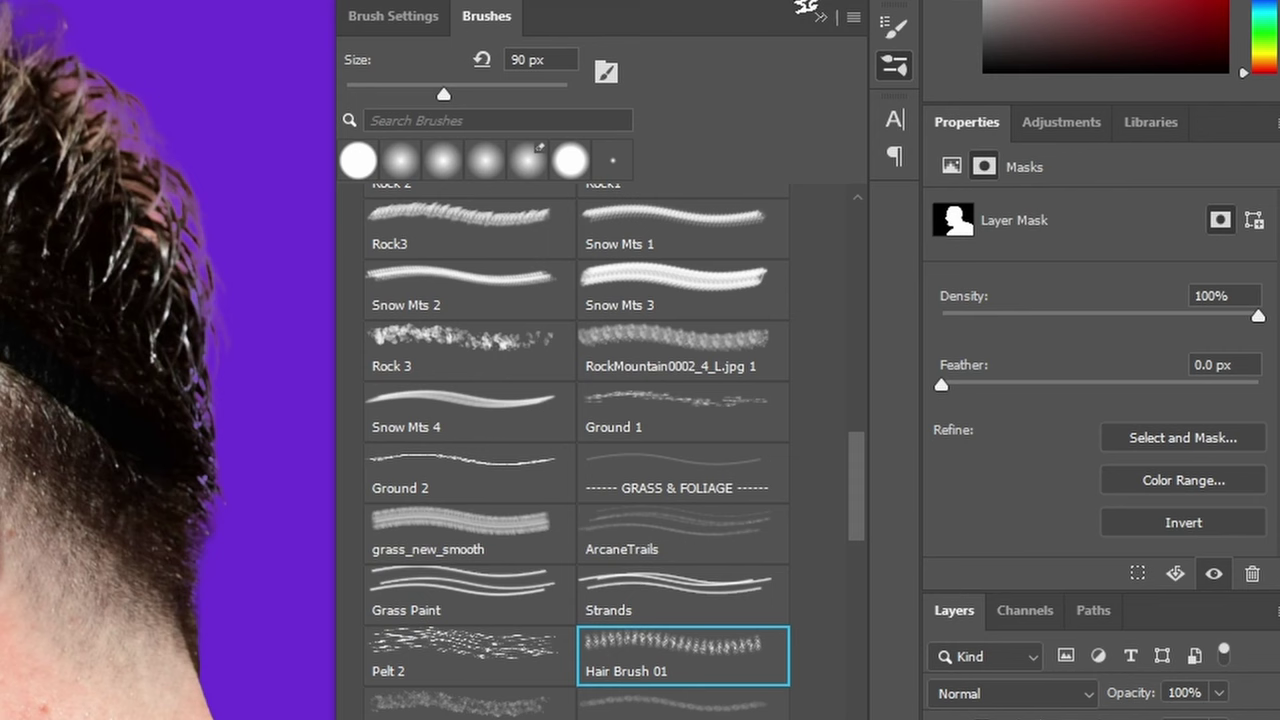
pyautogui.rightClick(616, 668)
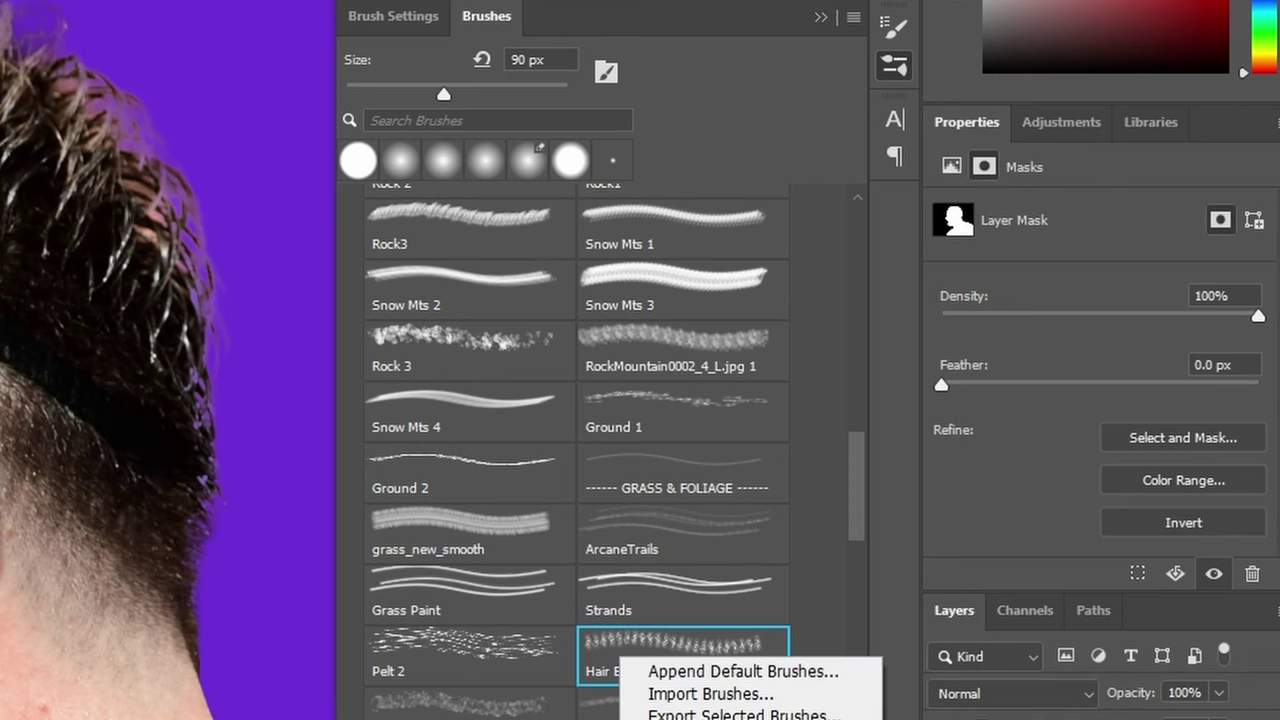
pyautogui.click(690, 718)
pyautogui.click(719, 309)
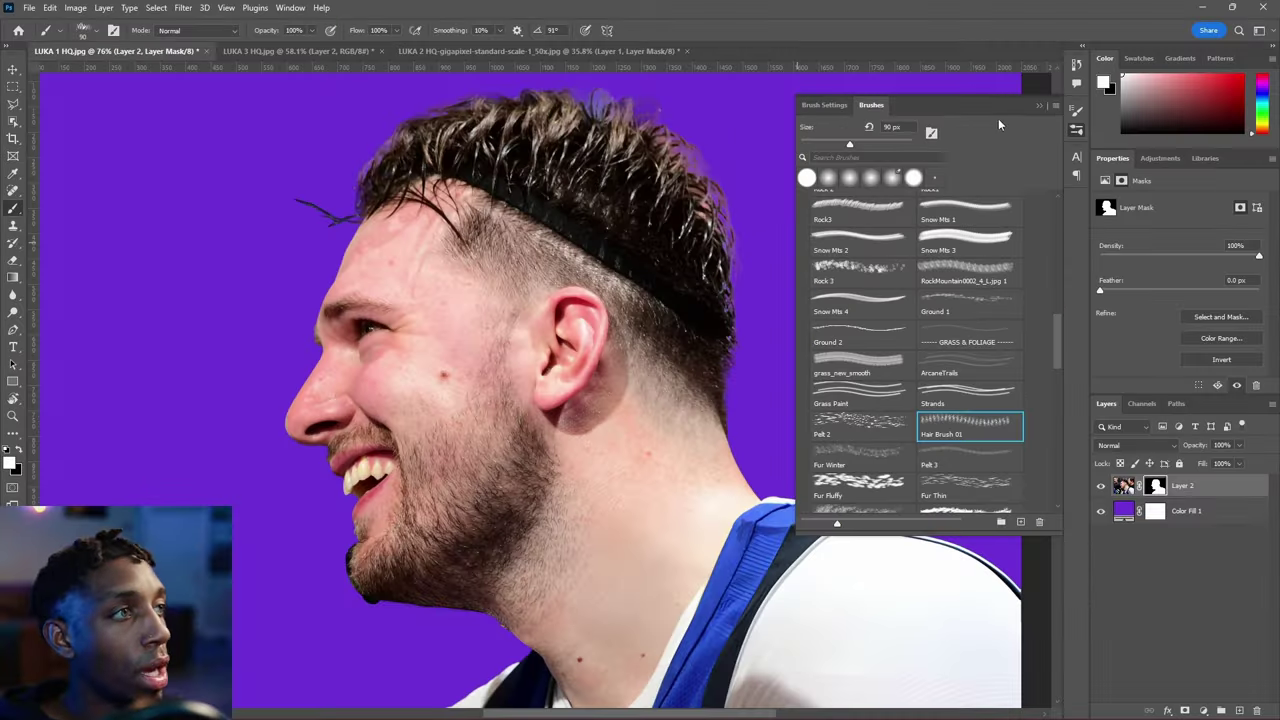
# Paint black on Layer 2's mask with the hair brush to rework the beard edge around the chin.
pyautogui.click(1045, 106)
pyautogui.scroll(6, 327, 410)
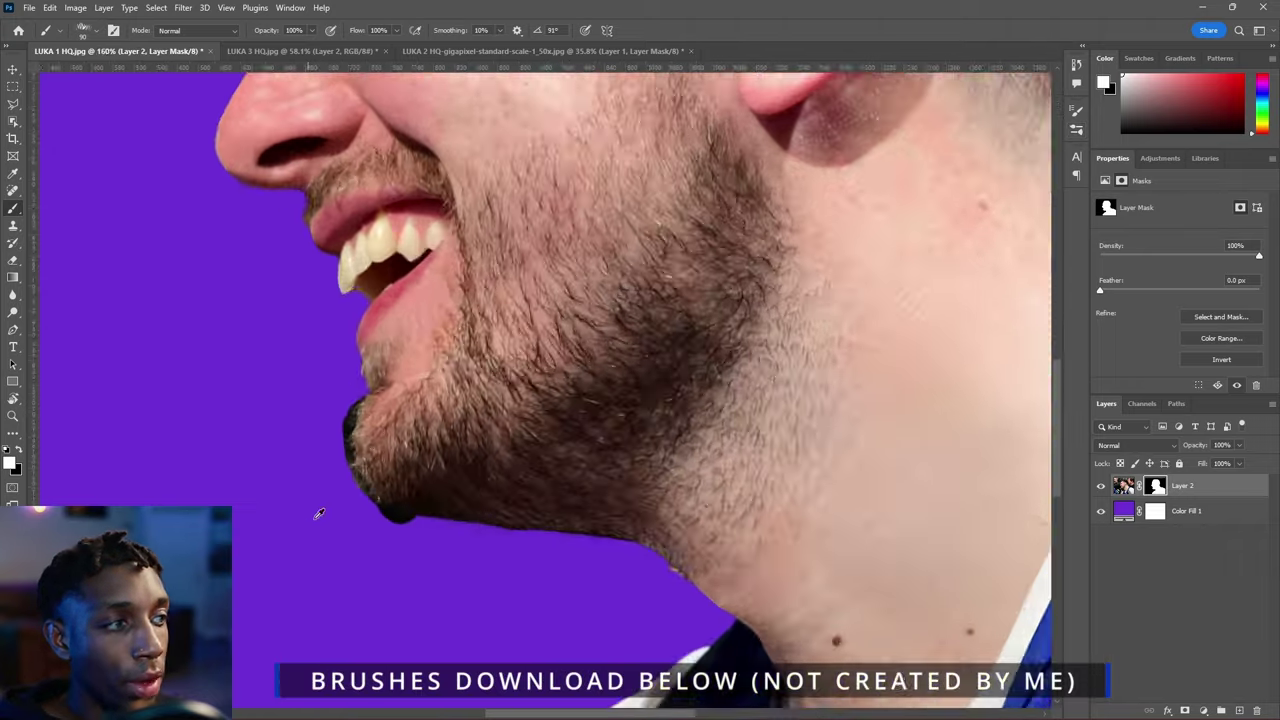
pyautogui.scroll(2, 384, 350)
pyautogui.moveTo(378, 348); pyautogui.dragTo(326, 351)
pyautogui.press('x')
pyautogui.click(366, 347)
pyautogui.moveTo(346, 400)
pyautogui.mouseDown()
pyautogui.moveTo(335, 452)
pyautogui.moveTo(374, 415)
pyautogui.moveTo(362, 328)
pyautogui.moveTo(400, 253)
pyautogui.moveTo(345, 311)
pyautogui.moveTo(366, 335)
pyautogui.moveTo(363, 468)
pyautogui.moveTo(391, 457)
pyautogui.mouseUp()
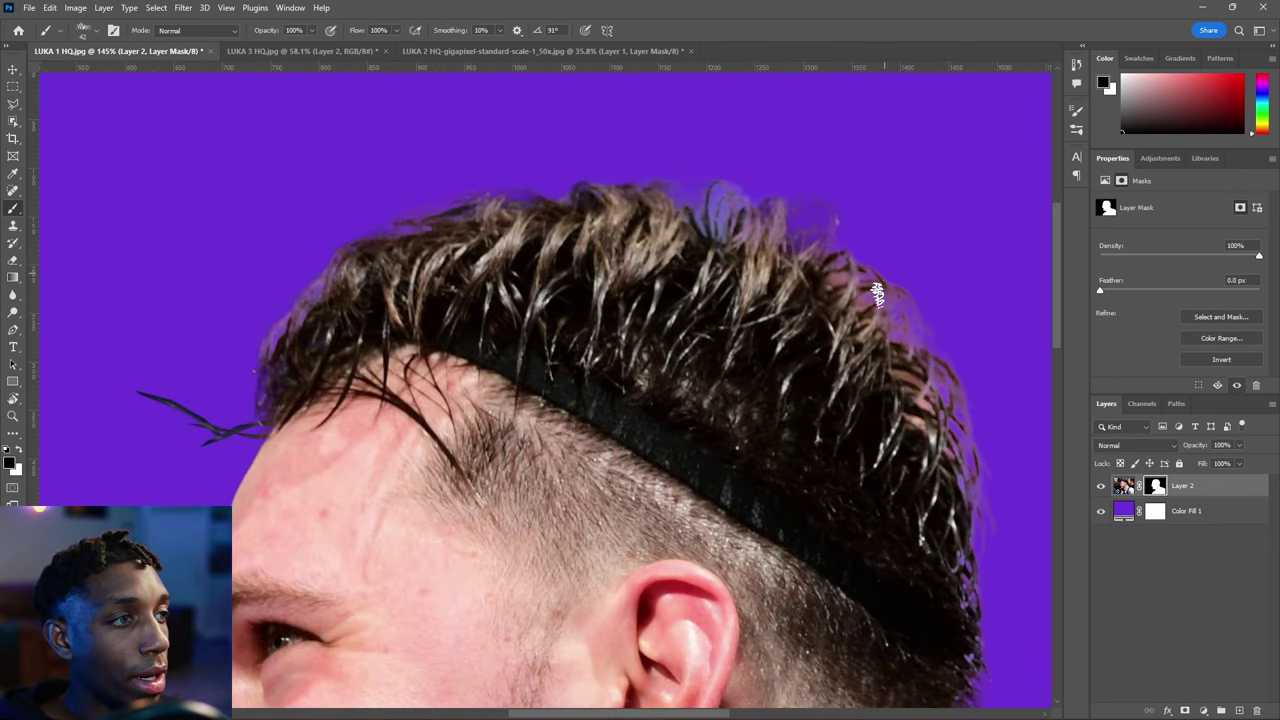
# Refine Layer 2's mask in Select and Mask, brushing the Refine Edge Brush over the hair fringe at the crown and back of the head.
pyautogui.scroll(2, 876, 293)
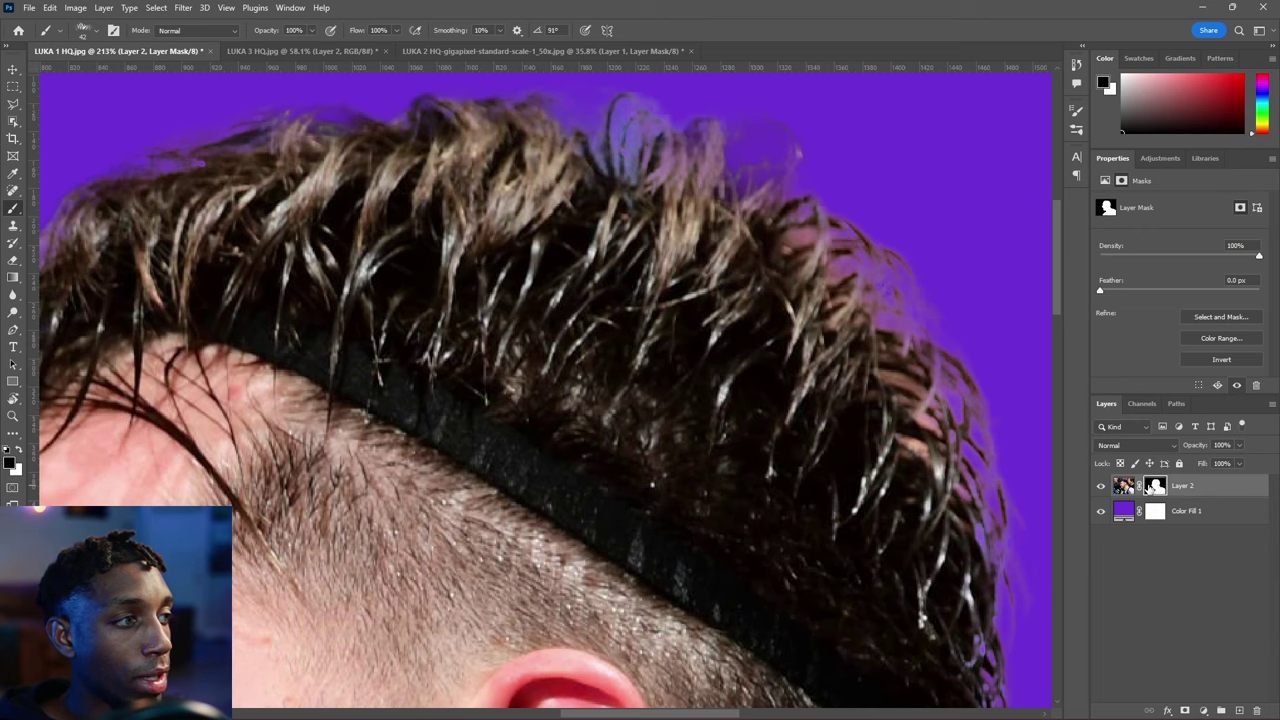
pyautogui.hotkey('alt', 'ctrl', 'r')
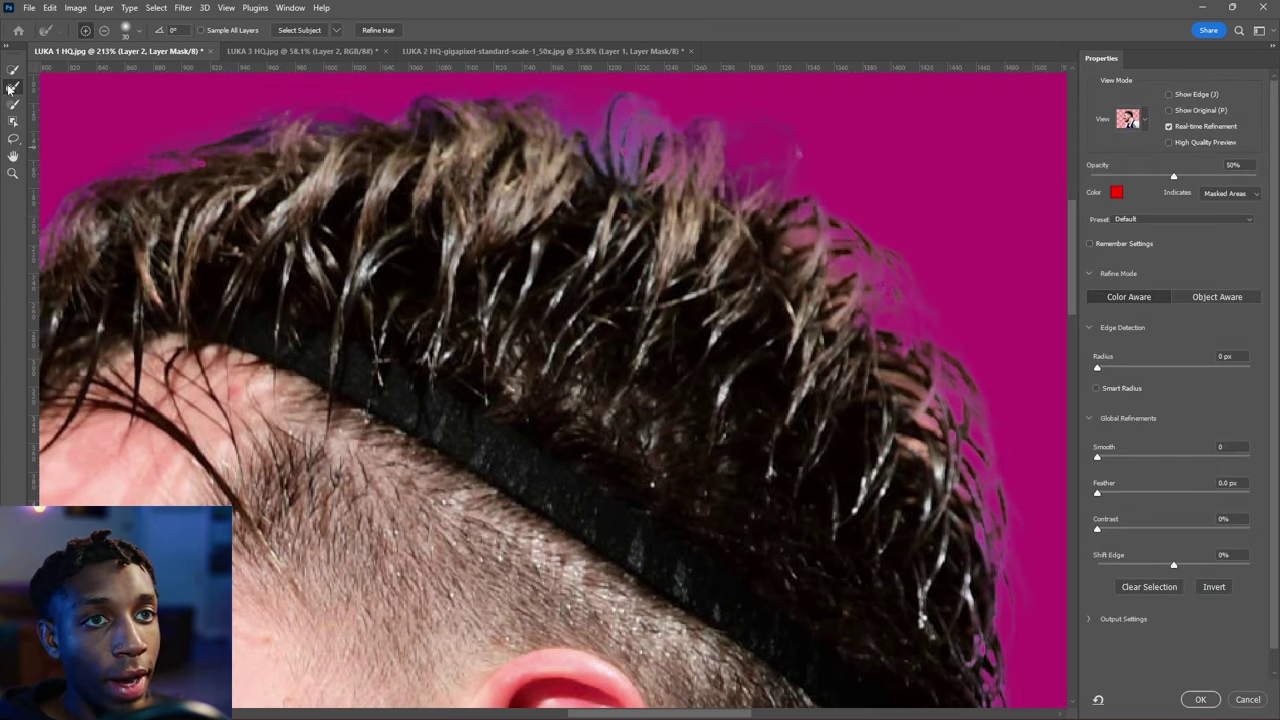
pyautogui.click(10, 88)
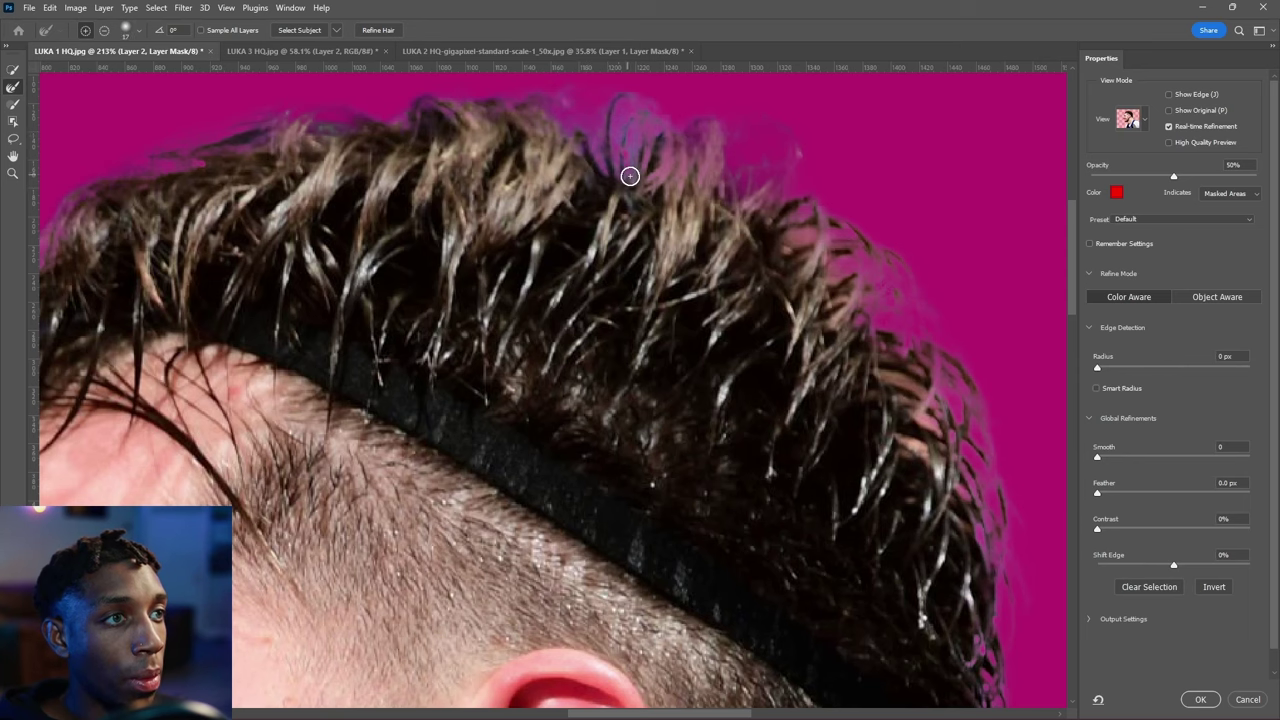
pyautogui.moveTo(630, 176); pyautogui.dragTo(637, 114)
pyautogui.moveTo(838, 283)
pyautogui.mouseDown()
pyautogui.moveTo(933, 300)
pyautogui.moveTo(946, 449)
pyautogui.mouseUp()
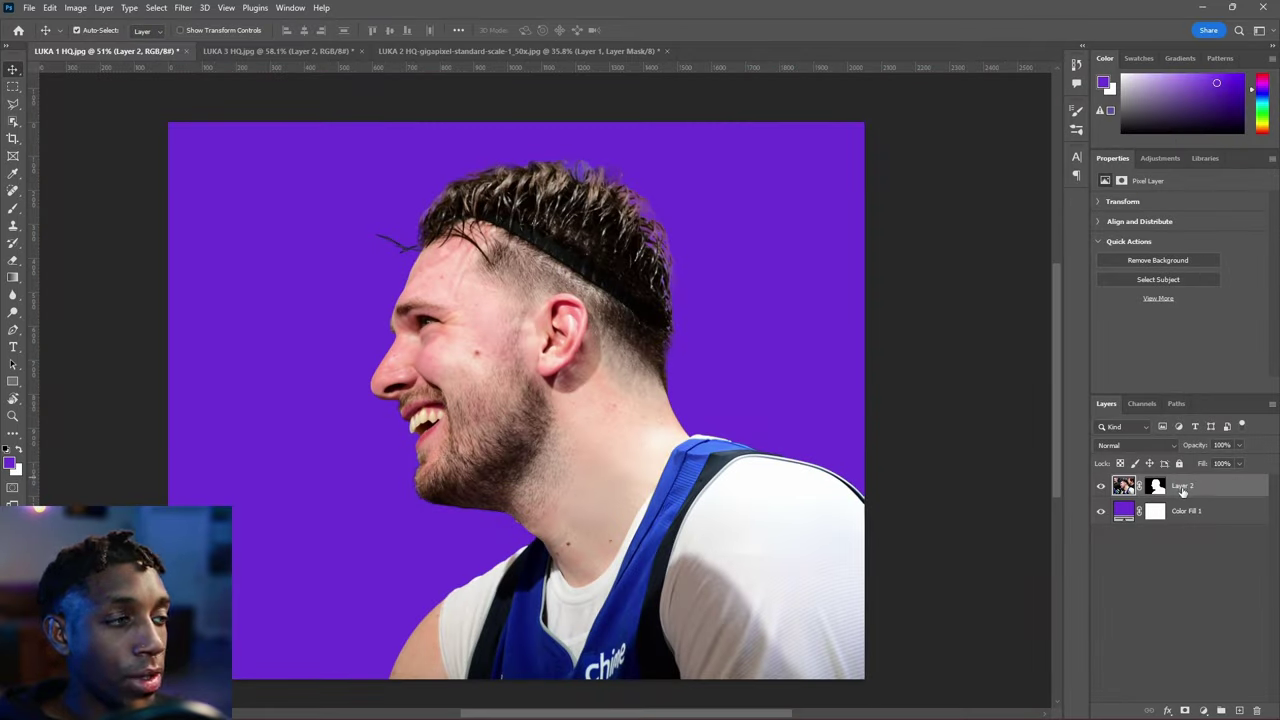
# Convert Layer 2 to a Smart Object and set Camera Raw Texture to +26, Clarity to +19 and Sharpening to 55.
pyautogui.rightClick(1218, 476)
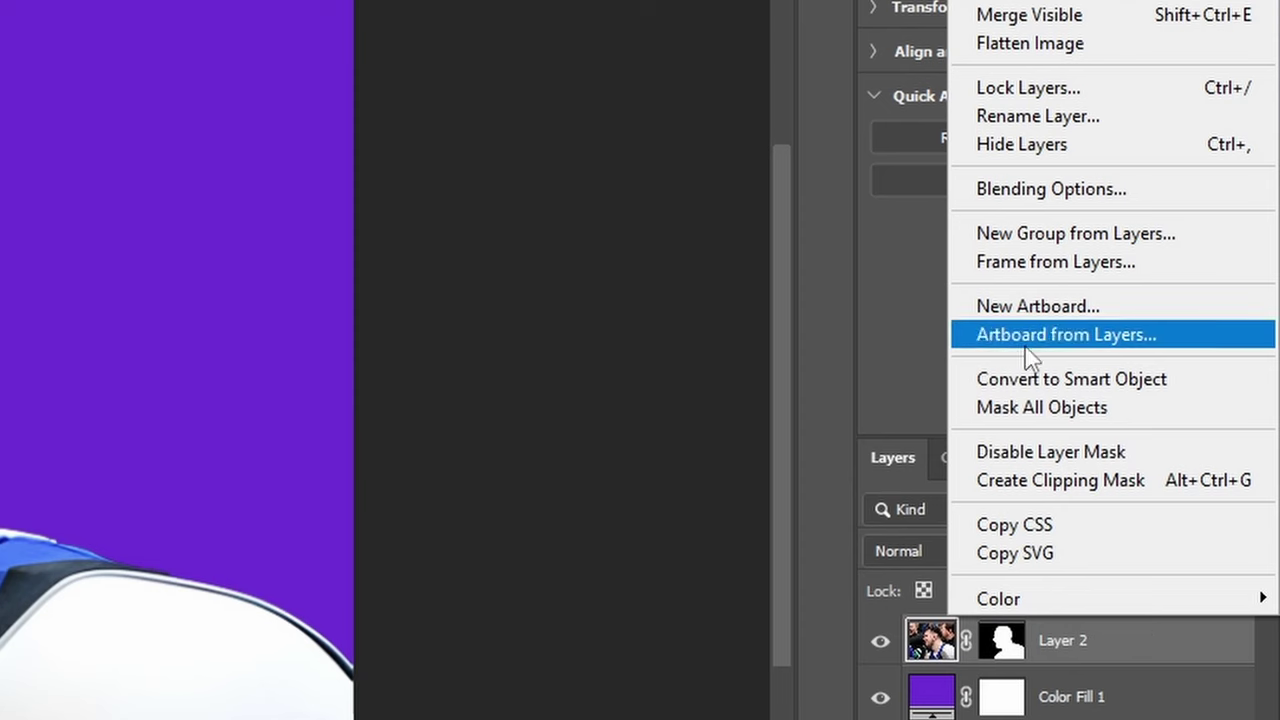
pyautogui.click(1013, 384)
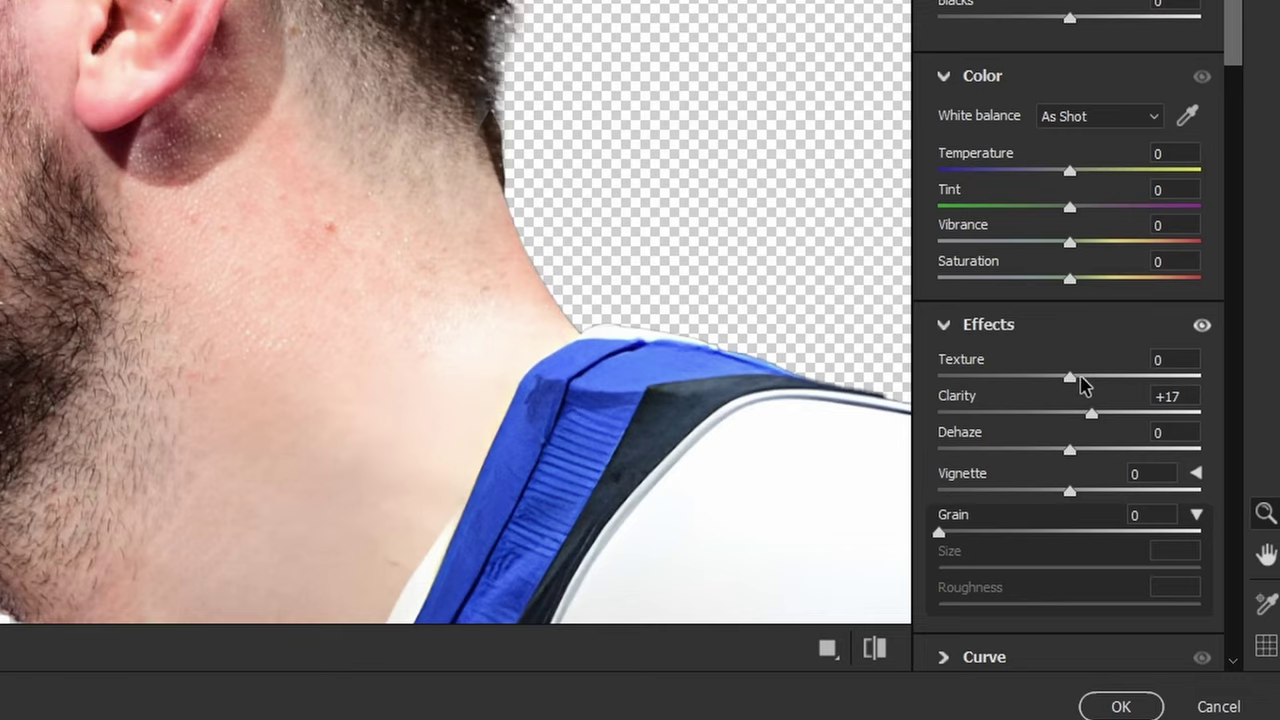
pyautogui.moveTo(1159, 519); pyautogui.dragTo(1177, 519)
pyautogui.scroll(-2, 1176, 454)
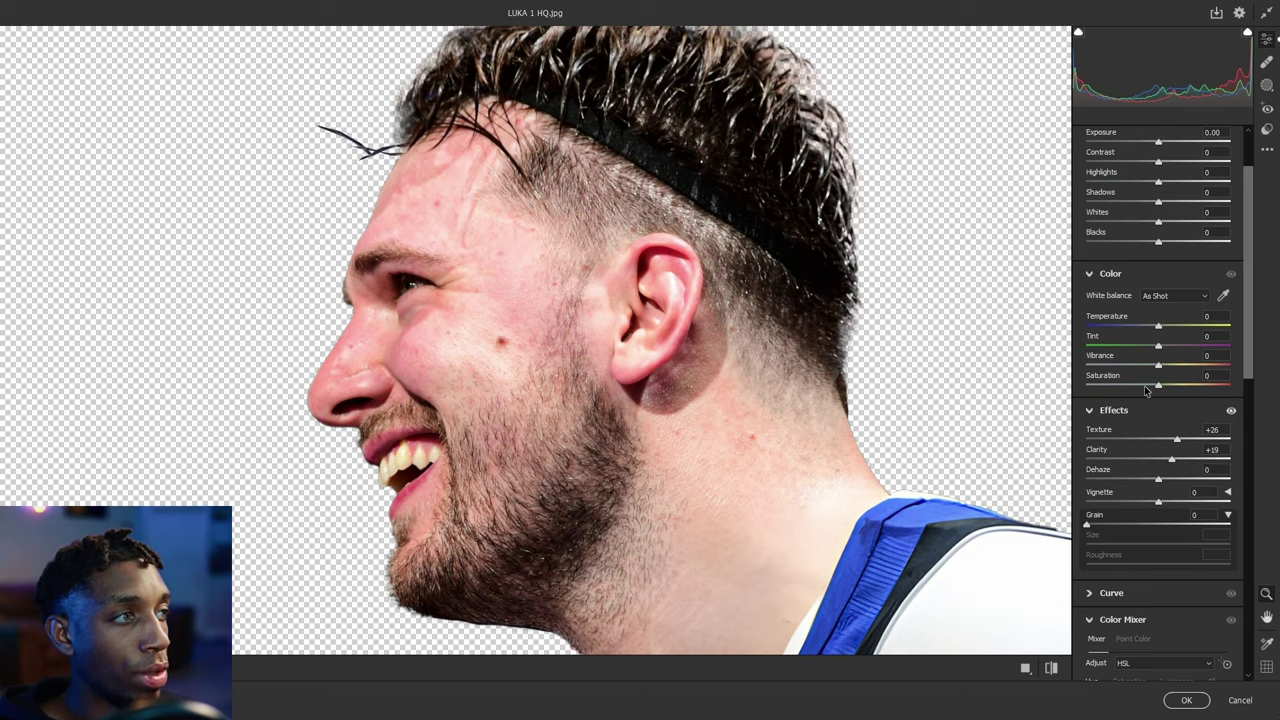
pyautogui.scroll(-10, 1147, 390)
pyautogui.moveTo(1047, 582); pyautogui.dragTo(885, 423)
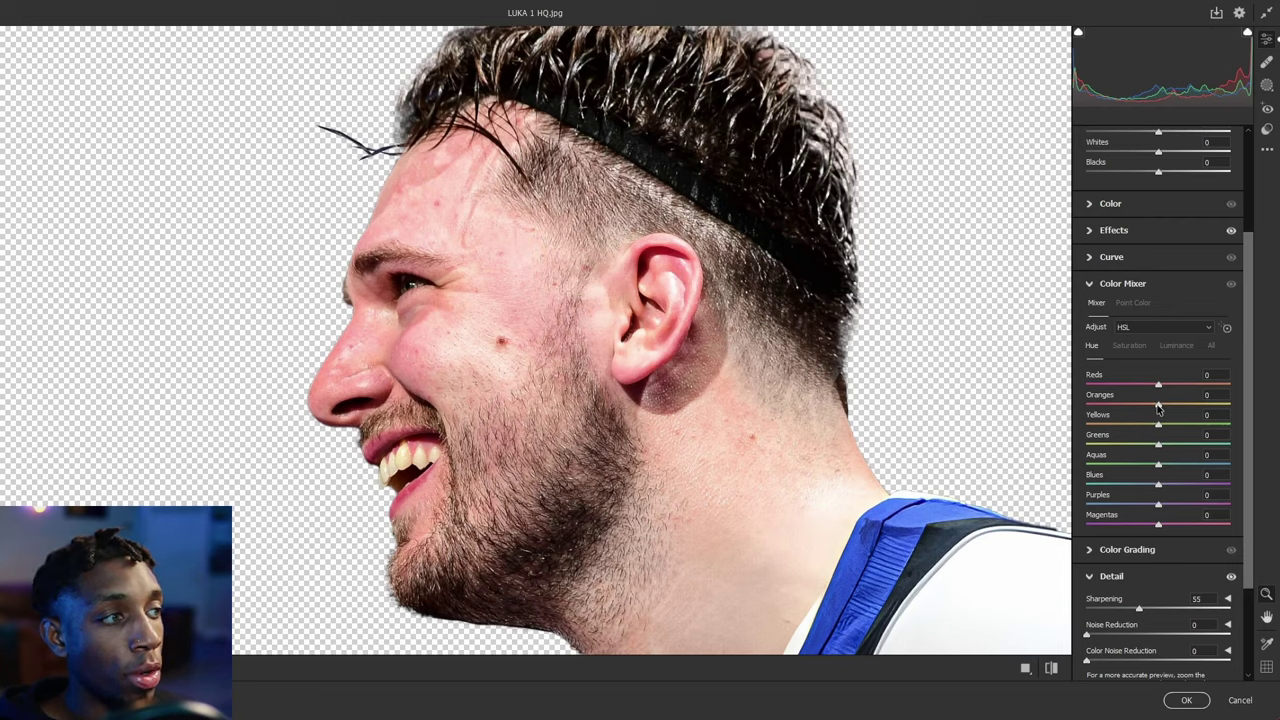
# Set the Color Mixer's orange hue to about -6, adjust color saturation, raise blue luminance to +5, and apply the Camera Raw Filter.
pyautogui.moveTo(1163, 398); pyautogui.dragTo(1155, 402)
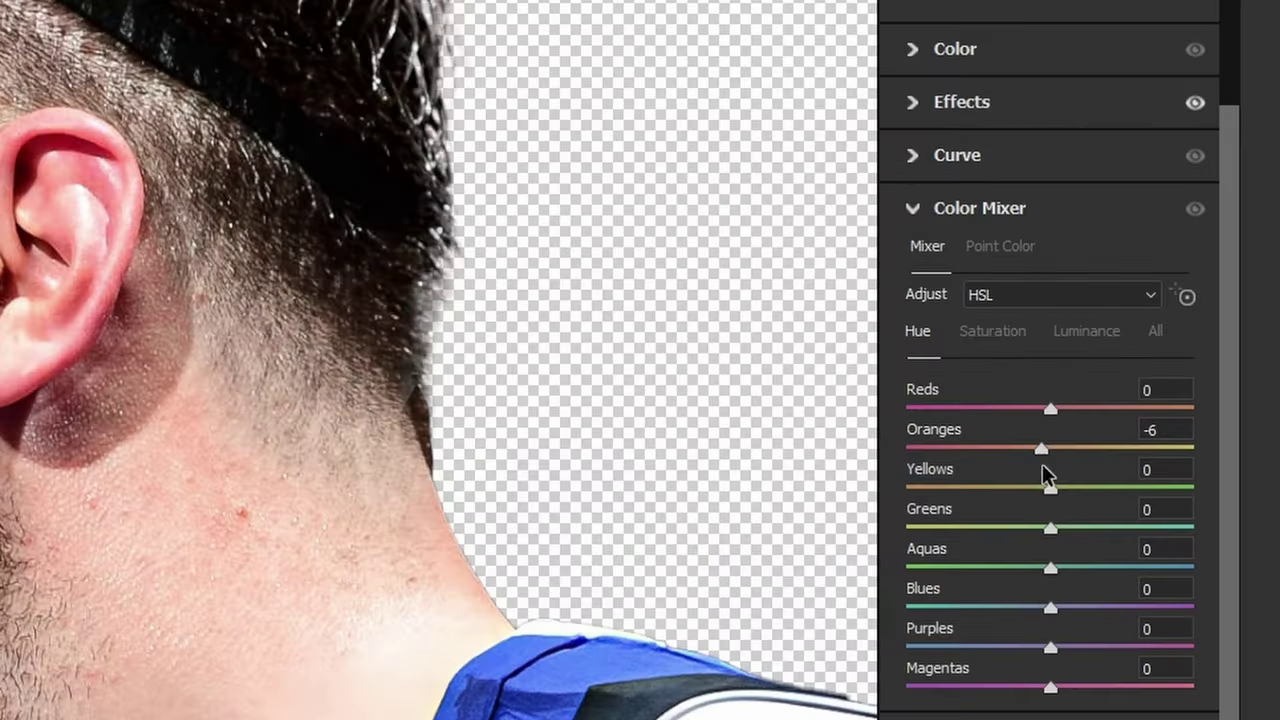
pyautogui.click(981, 338)
pyautogui.moveTo(1066, 465)
pyautogui.mouseDown()
pyautogui.moveTo(1134, 466)
pyautogui.moveTo(1081, 465)
pyautogui.mouseUp()
pyautogui.moveTo(1174, 597); pyautogui.dragTo(1169, 595)
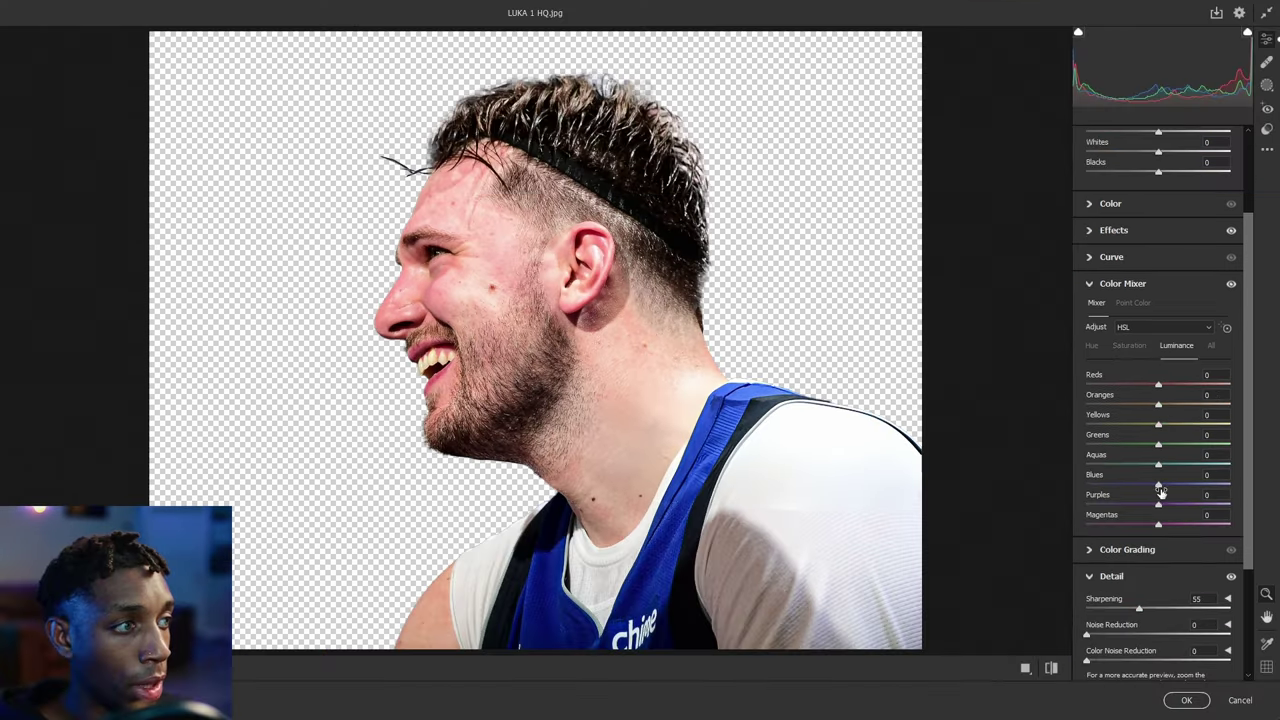
pyautogui.moveTo(1160, 491); pyautogui.dragTo(1163, 490)
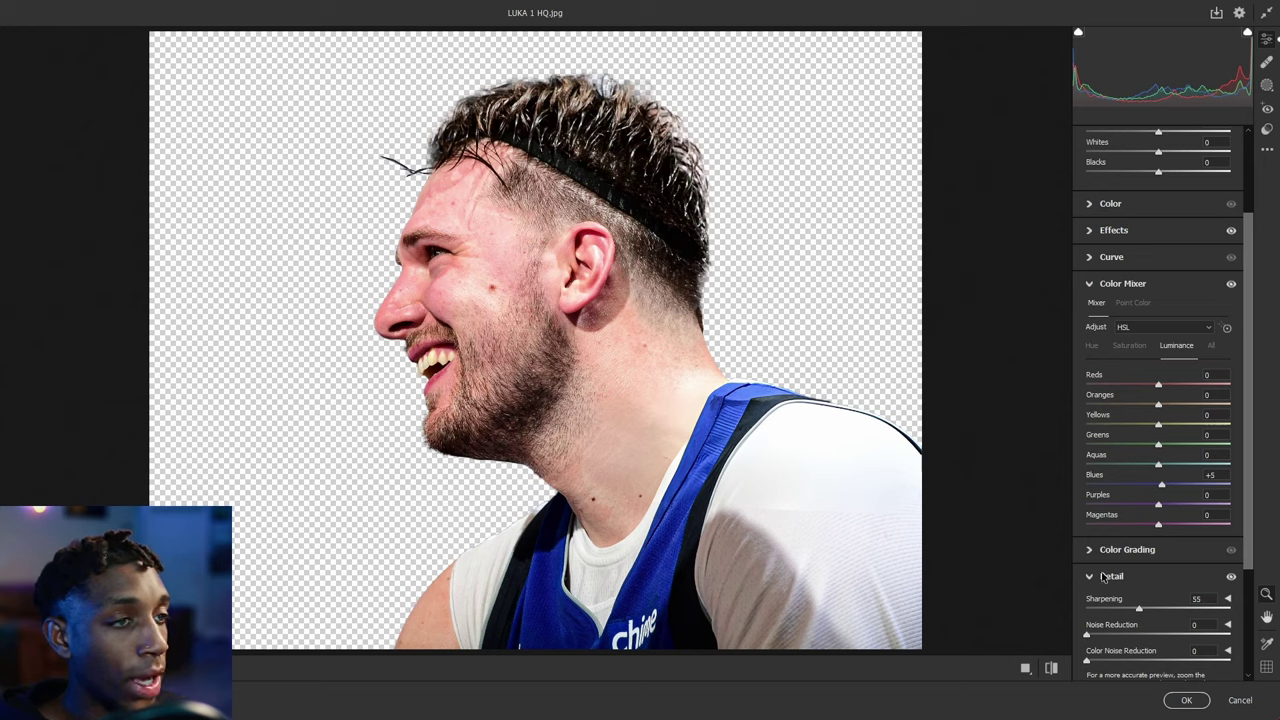
pyautogui.click(1184, 699)
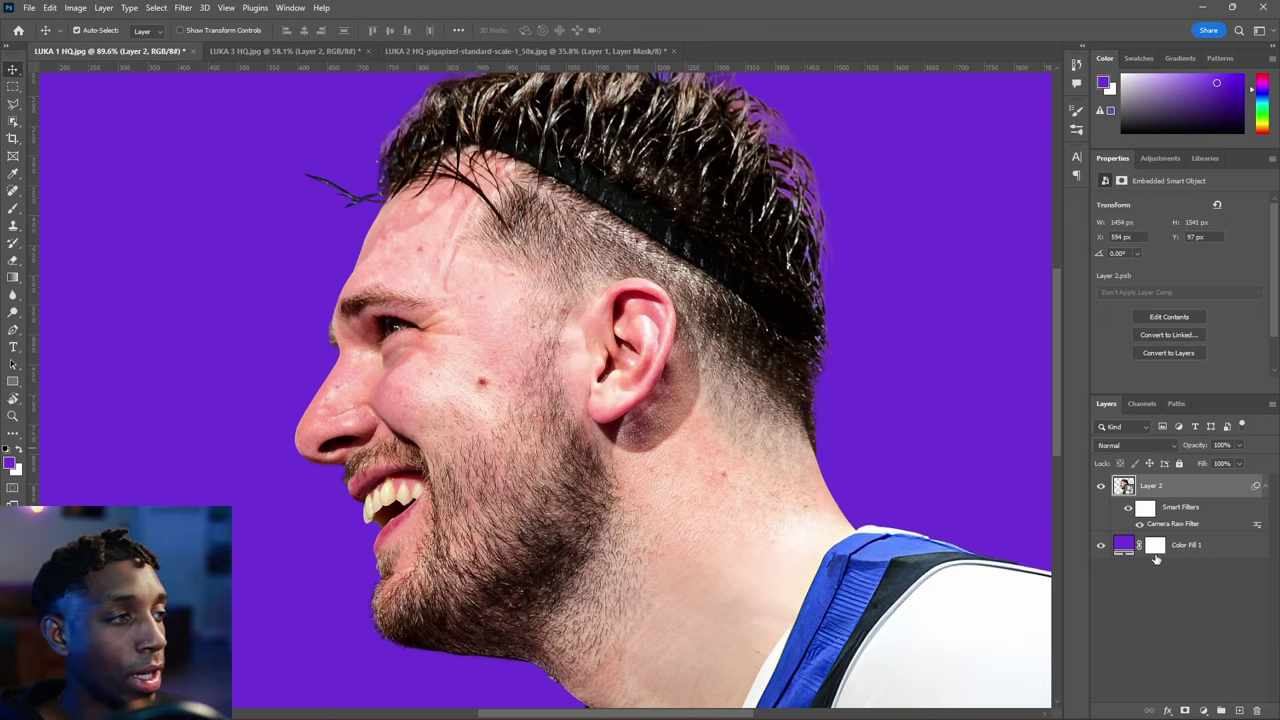
# Work on the LUKA 3 cutout in the Camera Raw Filter, warming its Temperature slightly.
pyautogui.hotkey('ctrl', 'shift', 'a')
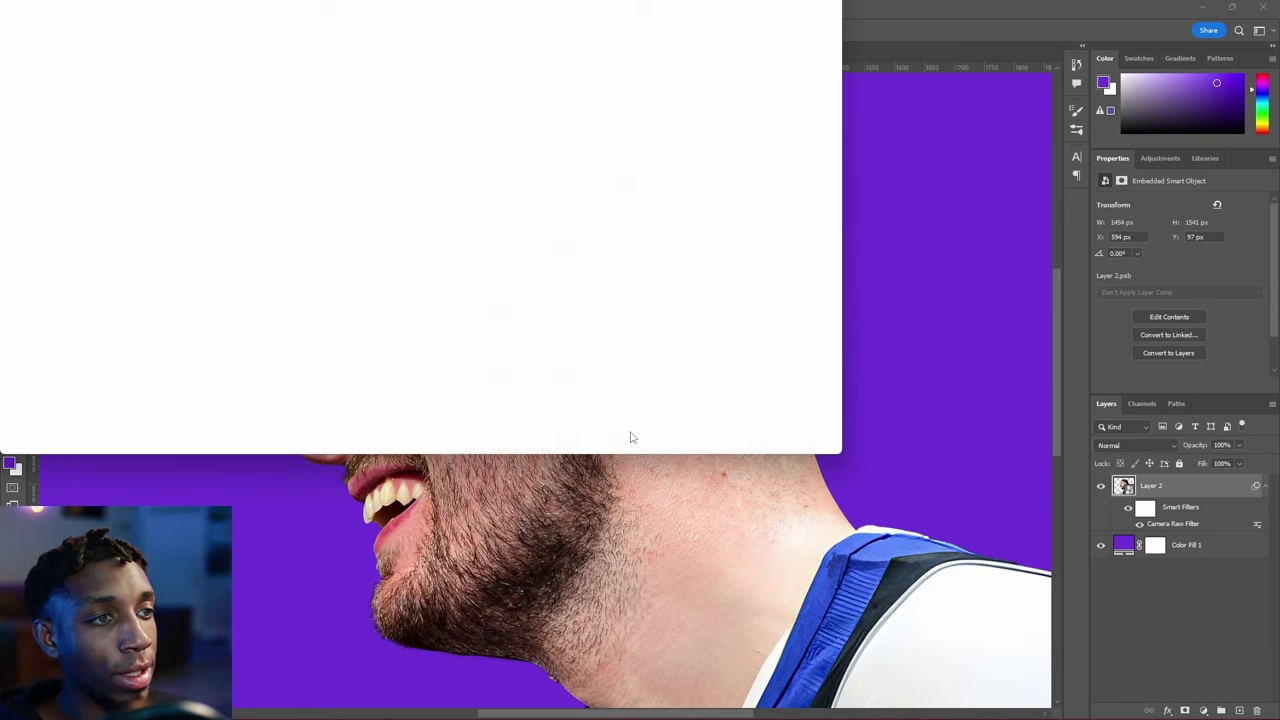
pyautogui.click(1189, 700)
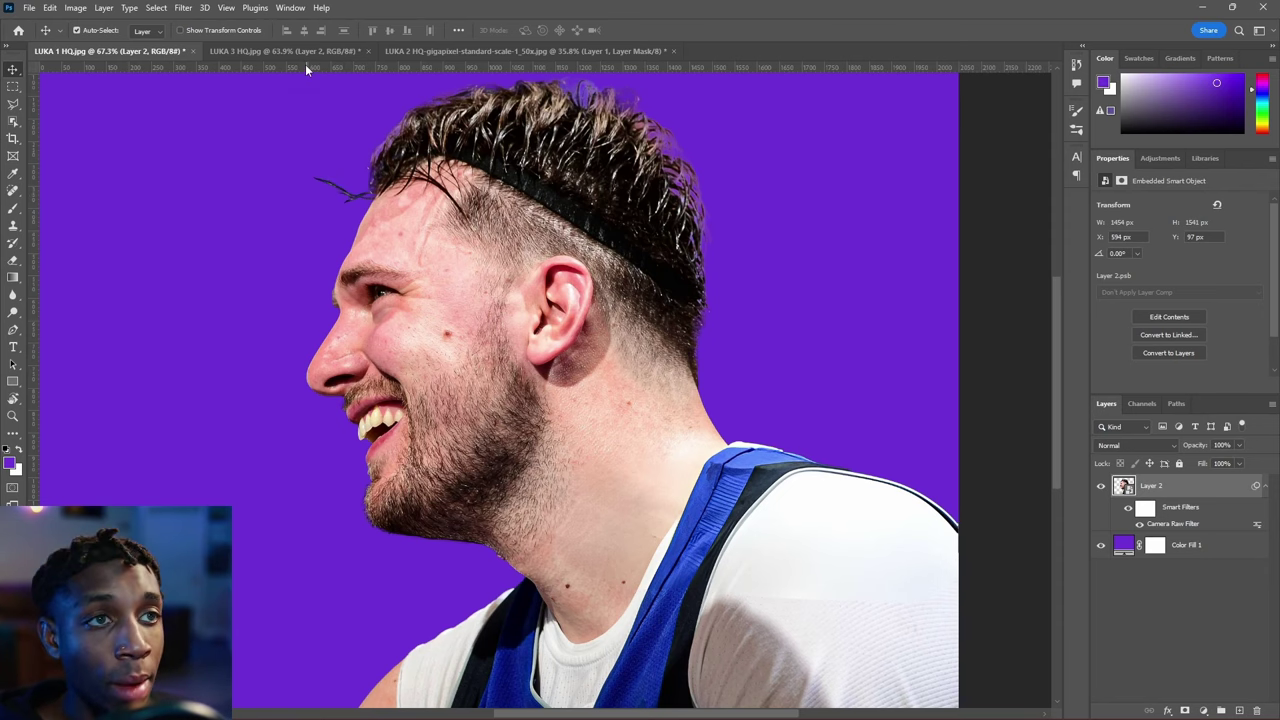
pyautogui.click(305, 52)
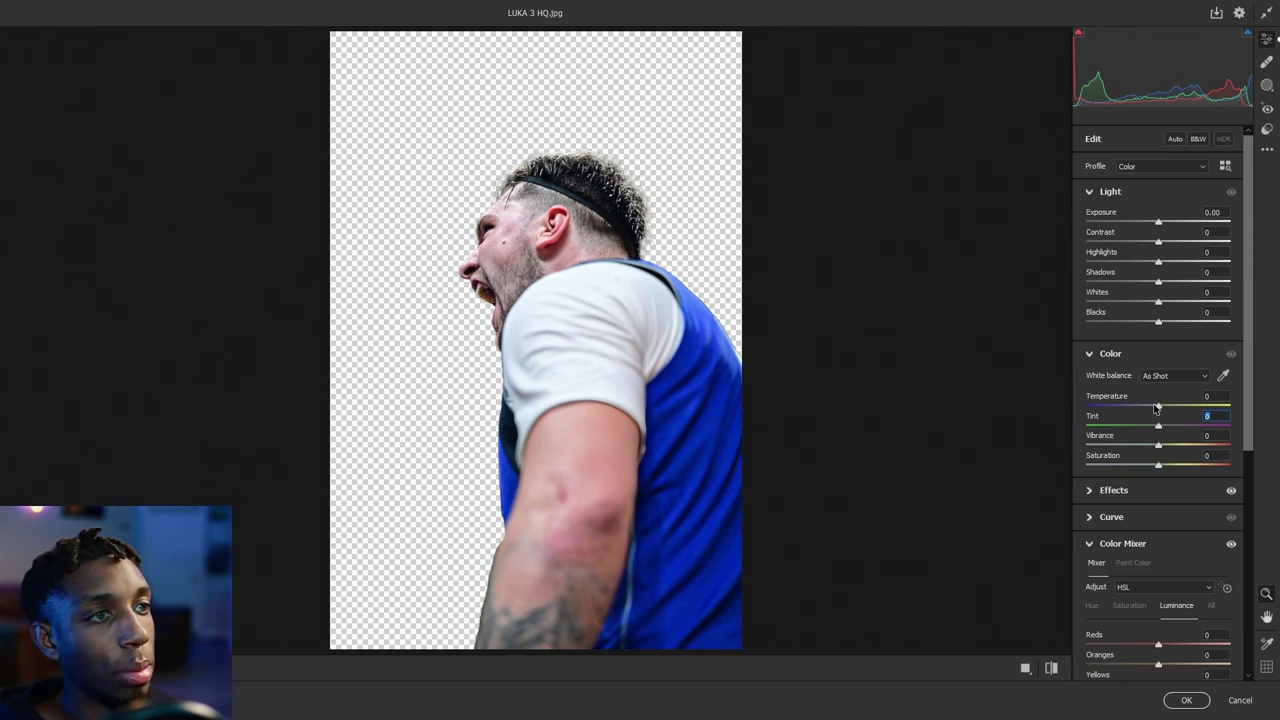
pyautogui.moveTo(1155, 408); pyautogui.dragTo(1164, 408)
pyautogui.scroll(-3, 1130, 392)
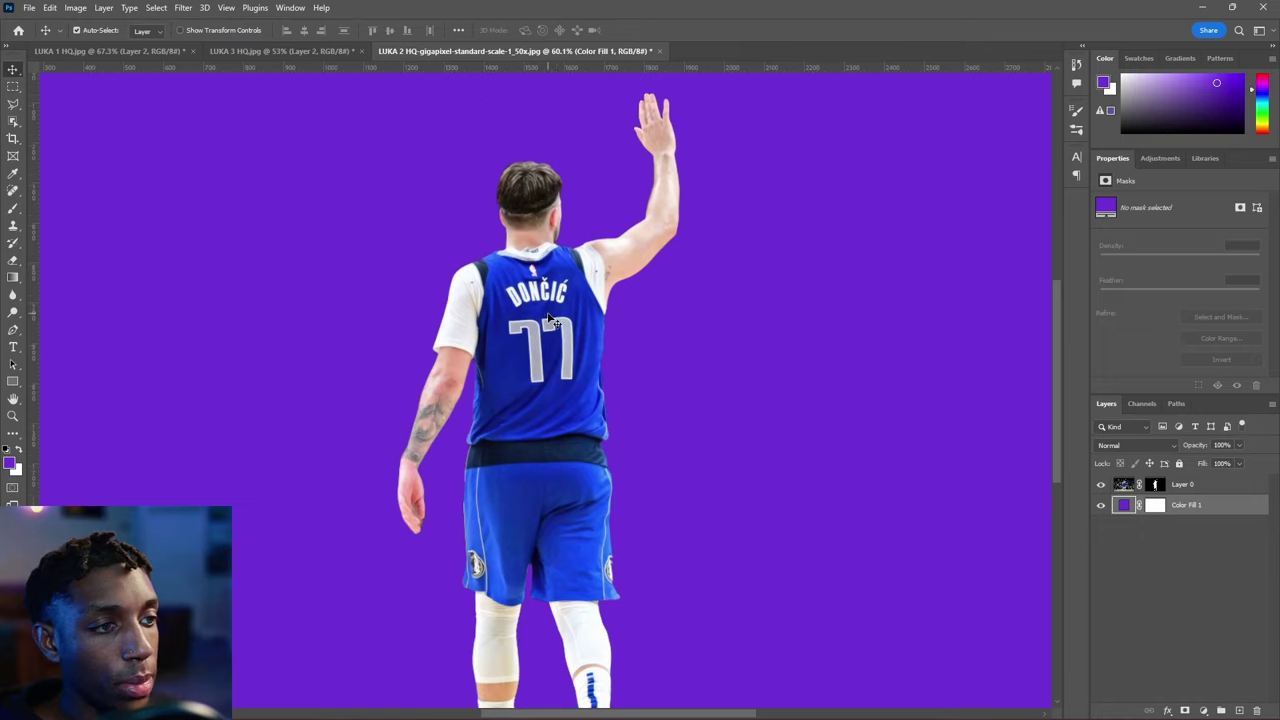
# Lasso the rough edges on Layer 0's mask in the LUKA 2 image, beside the lowered arm and on both sides of the head.
pyautogui.scroll(-5, 548, 318)
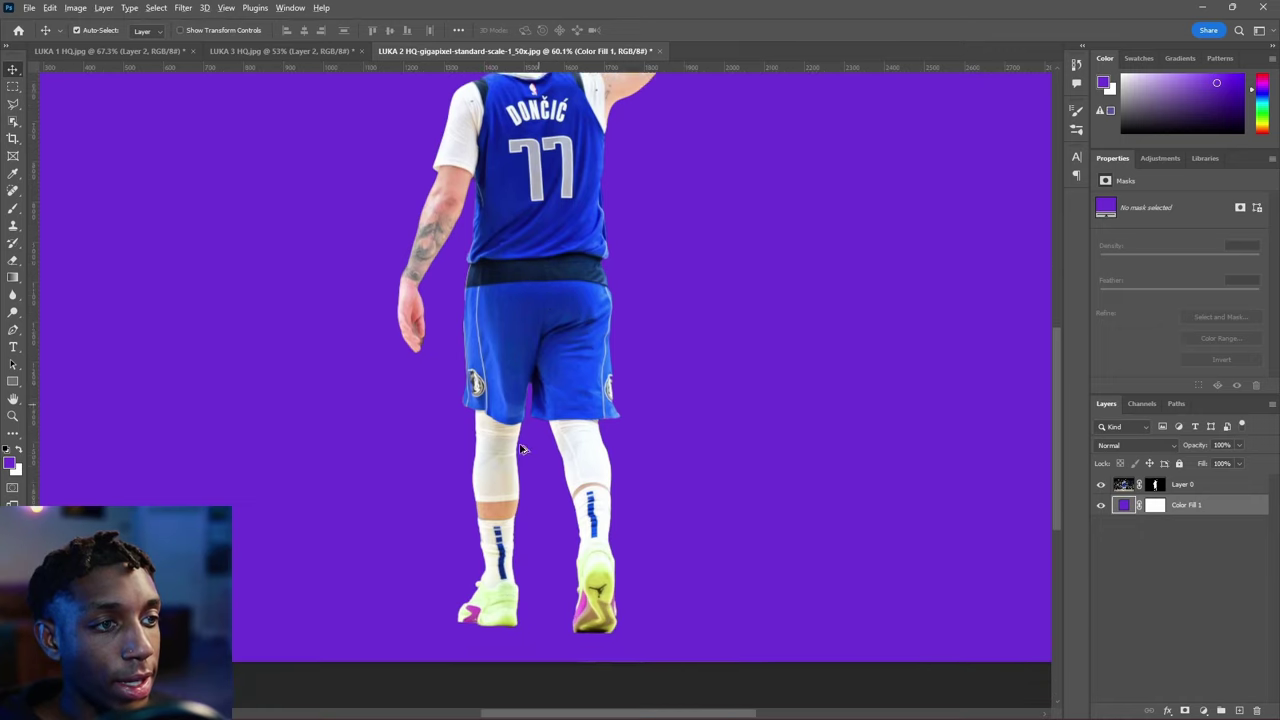
pyautogui.scroll(5, 529, 437)
pyautogui.scroll(-5, 491, 410)
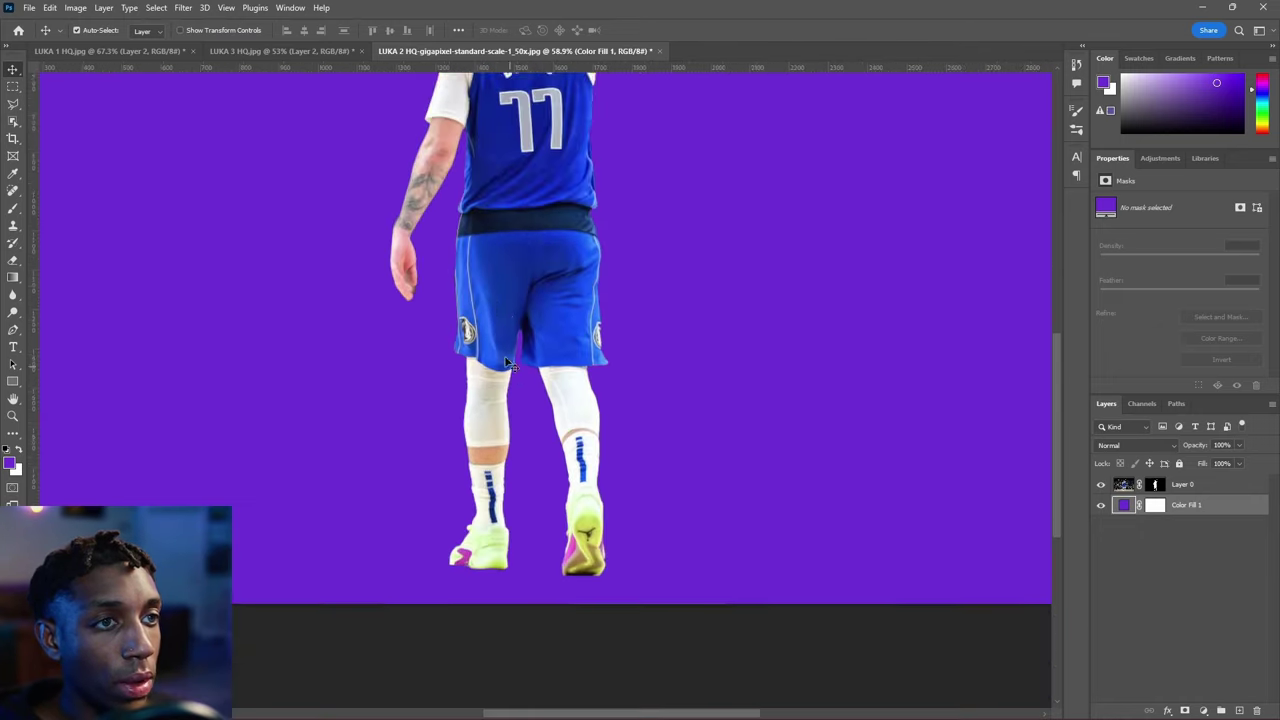
pyautogui.scroll(6, 492, 278)
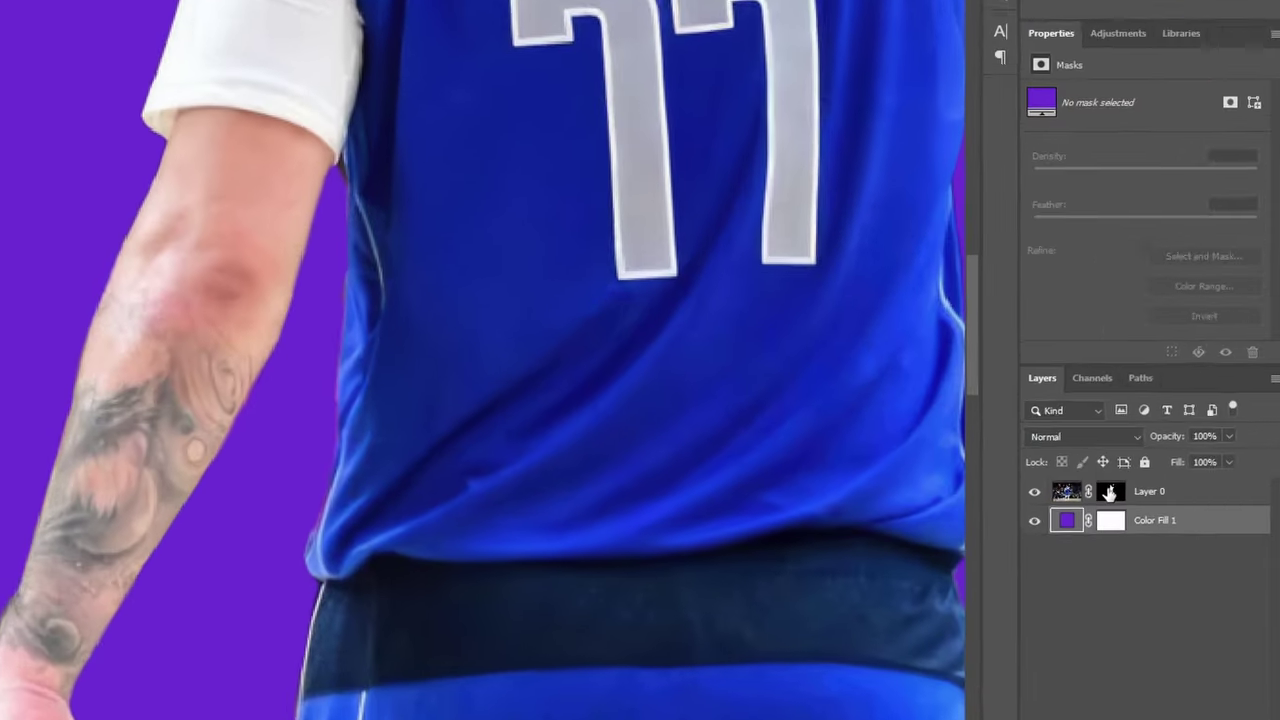
pyautogui.click(1155, 484)
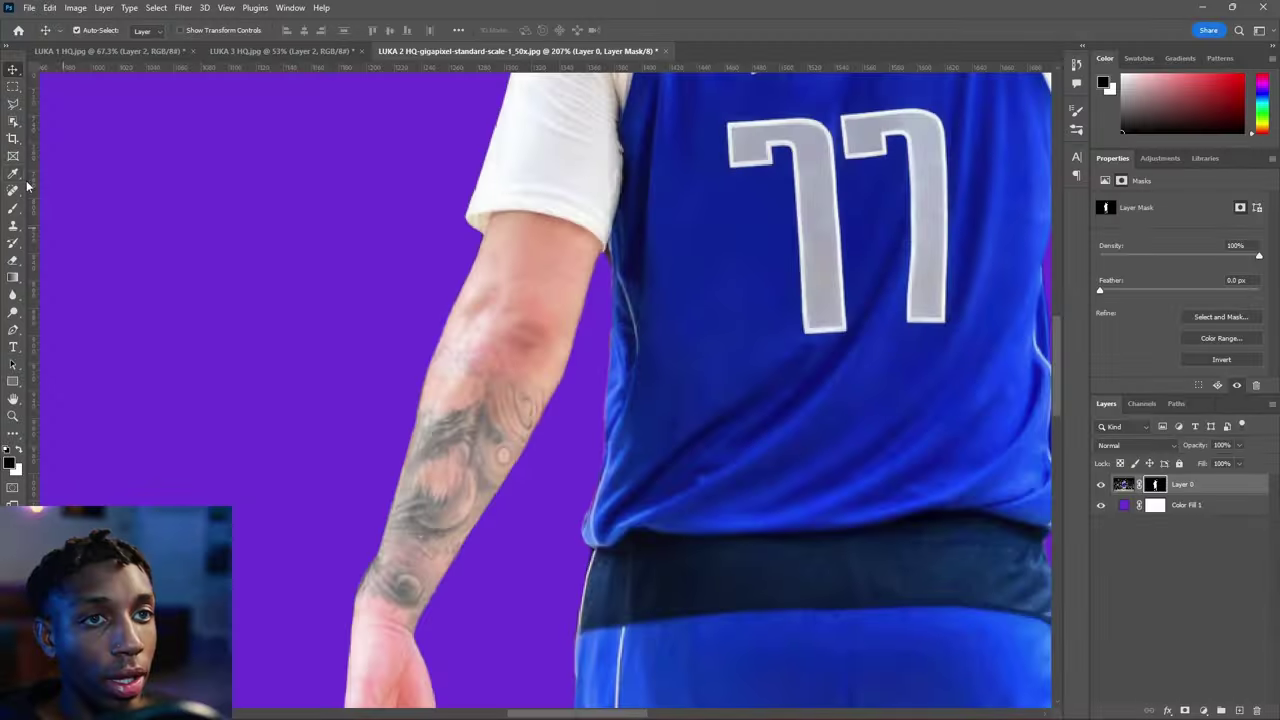
pyautogui.click(13, 104)
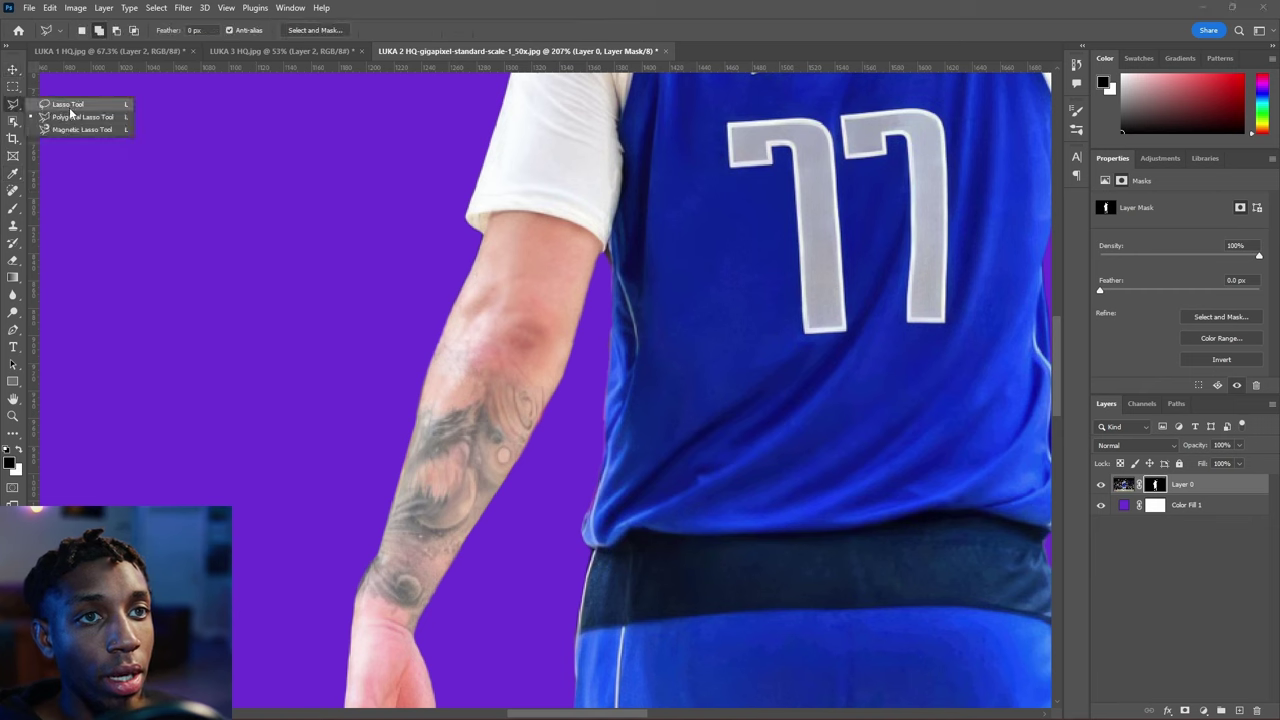
pyautogui.click(70, 108)
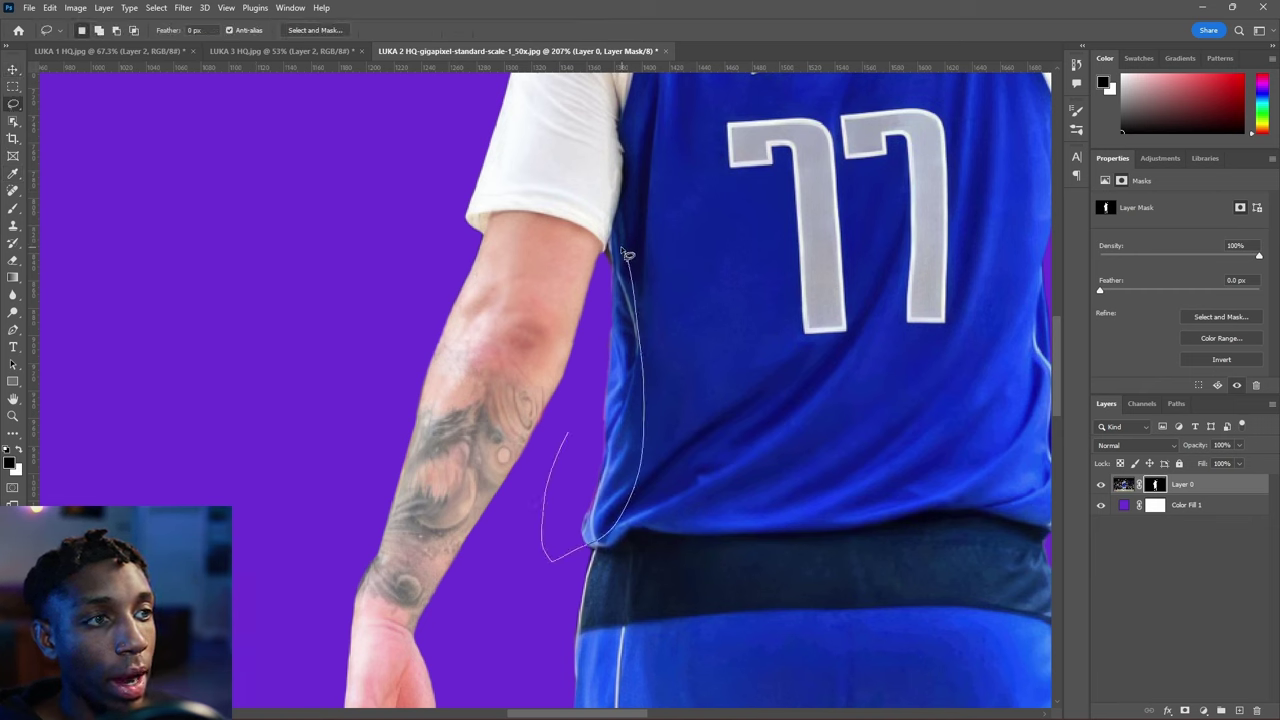
pyautogui.moveTo(582, 373); pyautogui.dragTo(568, 428)
pyautogui.scroll(-5, 560, 390)
pyautogui.scroll(9, 875, 138)
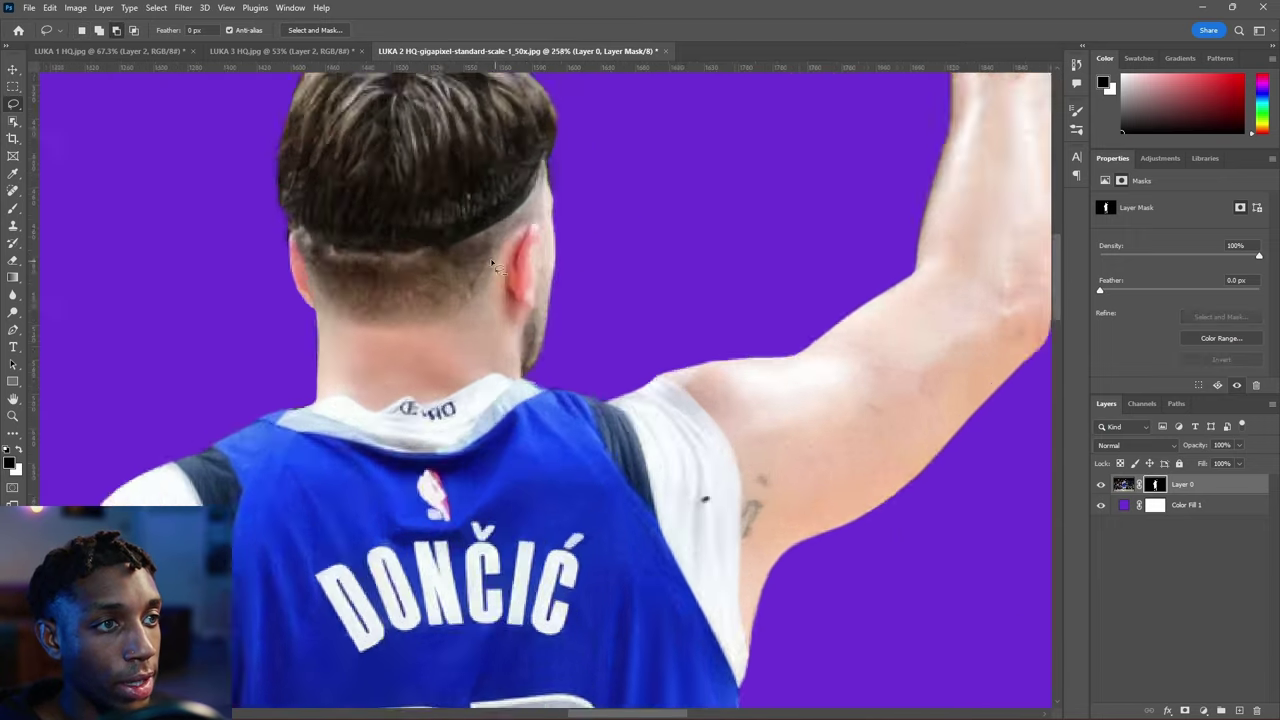
pyautogui.scroll(-8, 512, 480)
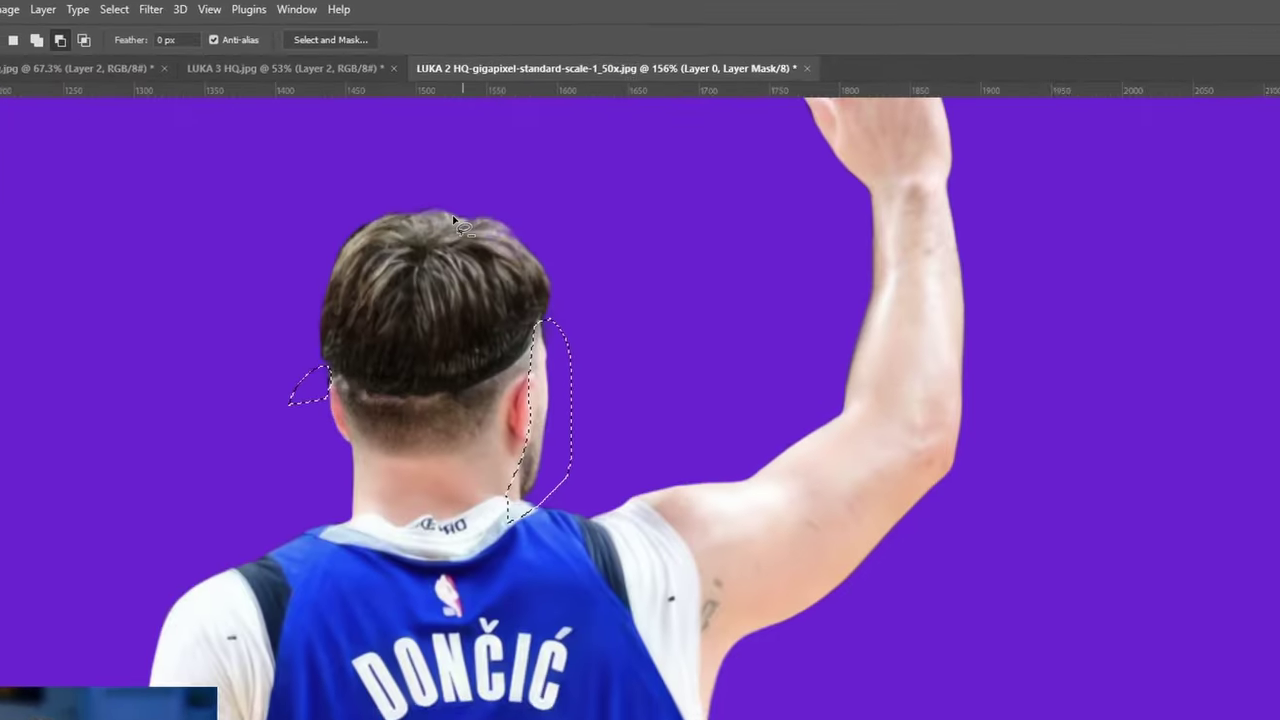
pyautogui.scroll(4, 412, 158)
# Apply the Minimum filter to the selected mask edges with a 1.1-pixel radius, preserving Roundness.
pyautogui.click(183, 8)
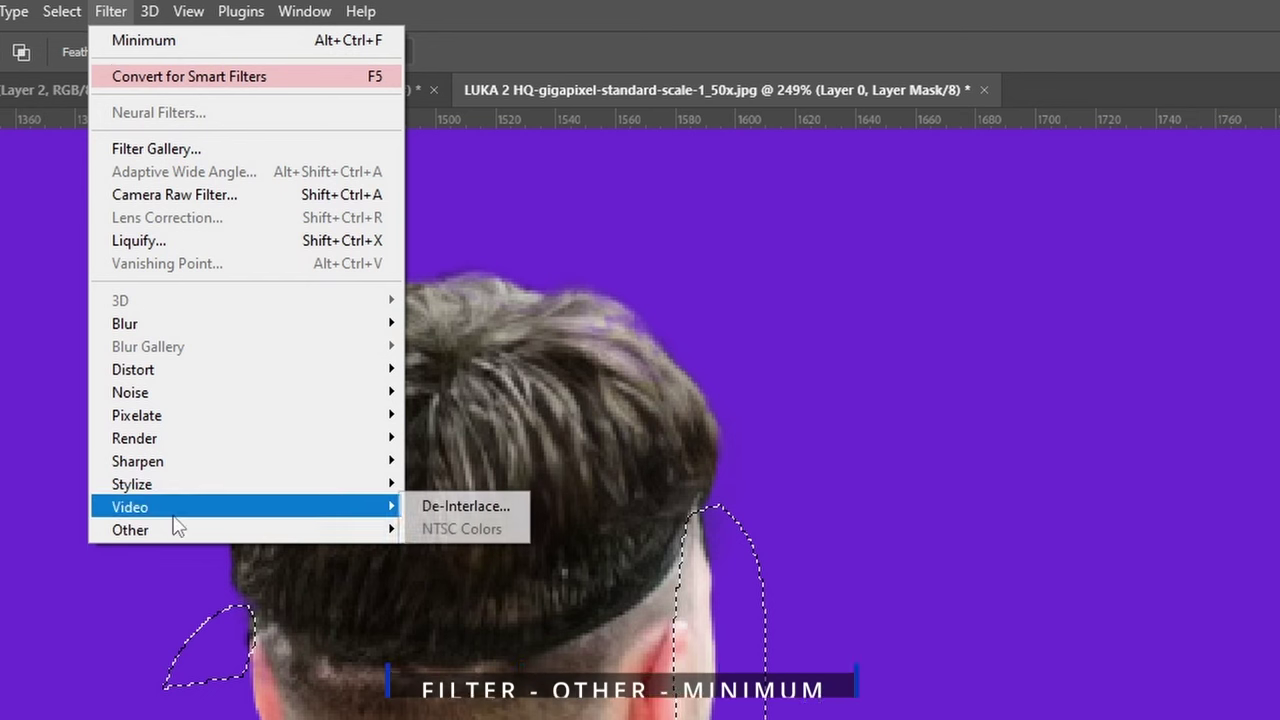
pyautogui.moveTo(175, 529)
pyautogui.click(412, 620)
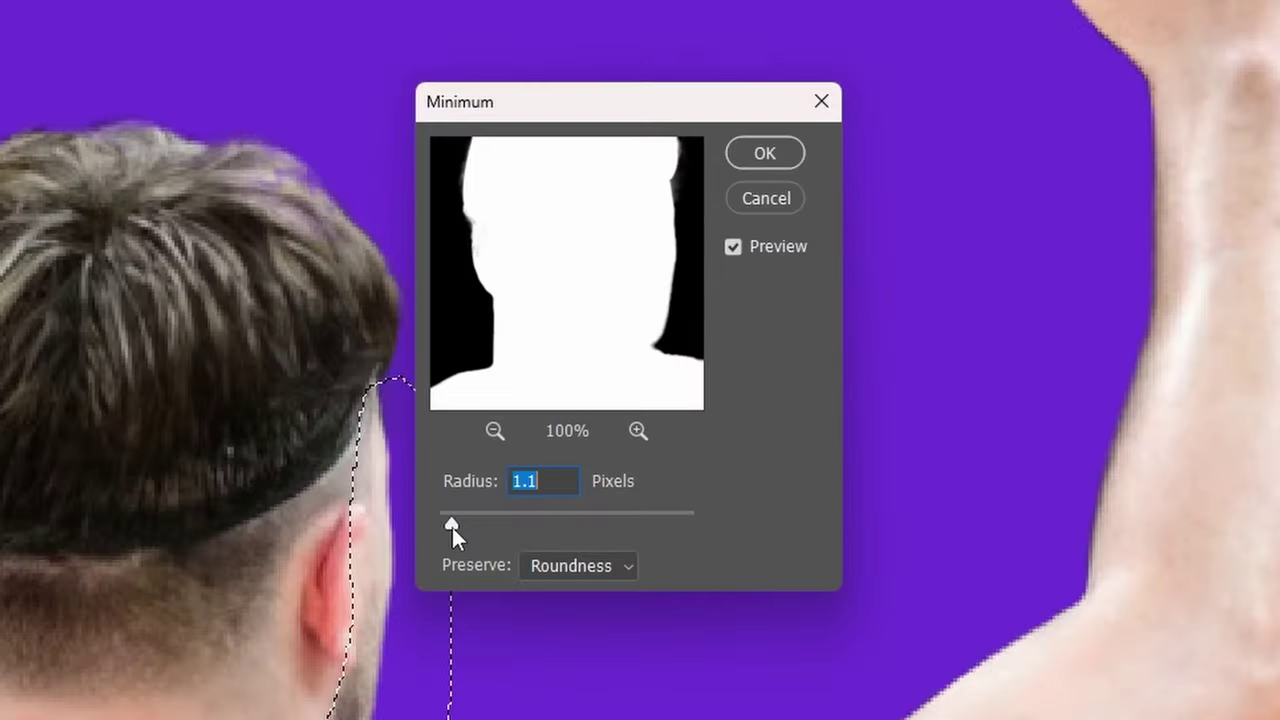
pyautogui.click(772, 150)
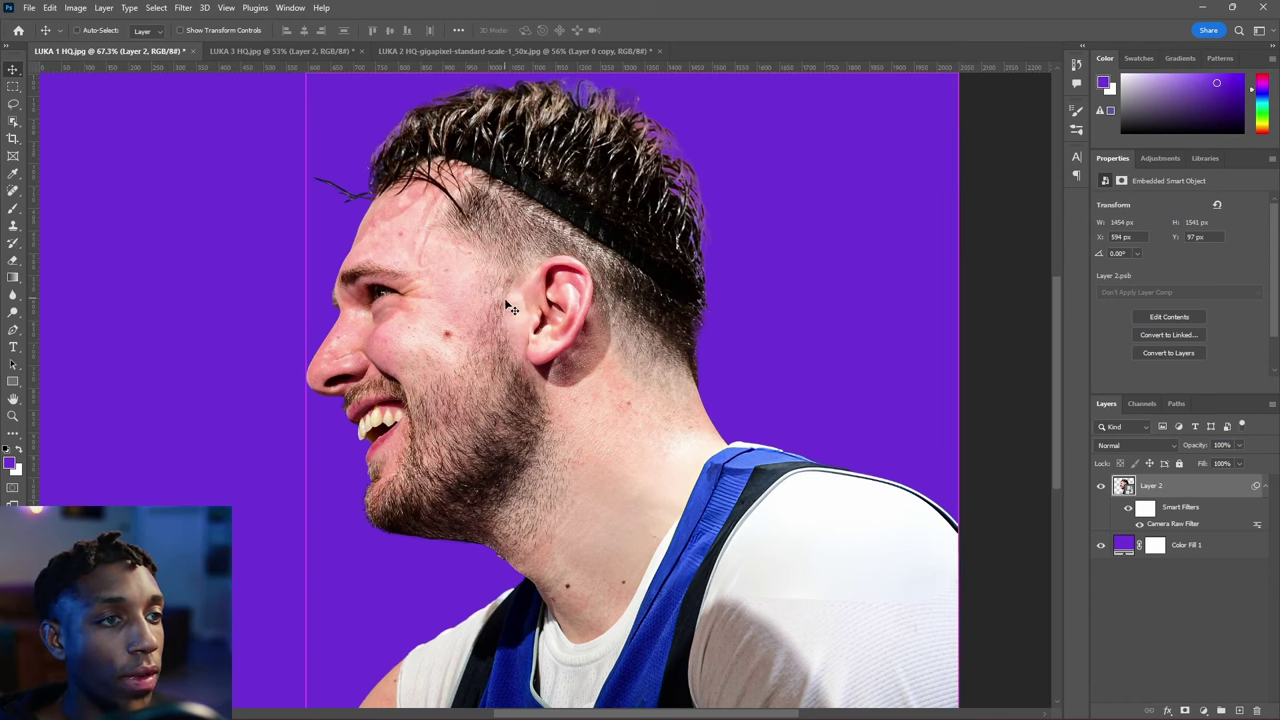
# Convert LUKA 1's Layer 2, including its Camera Raw smart filter, into a new Smart Object.
pyautogui.hotkey('ctrl', 't')
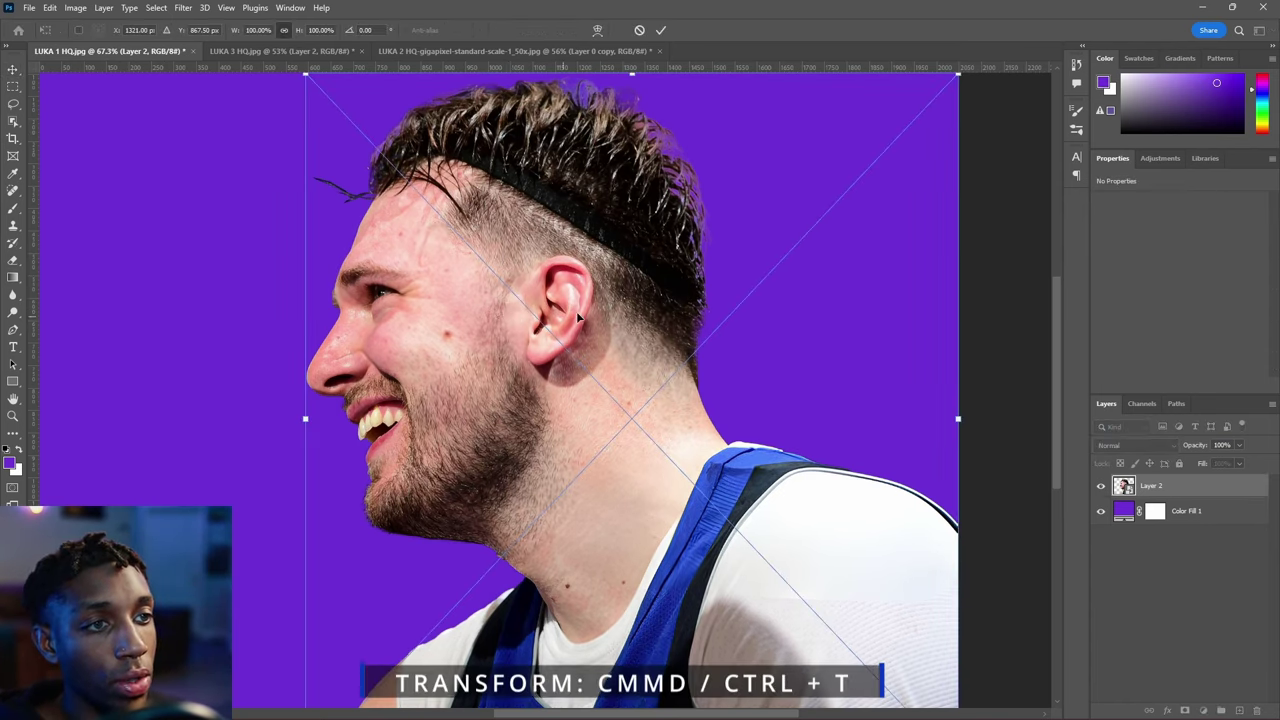
pyautogui.moveTo(652, 313); pyautogui.dragTo(760, 308)
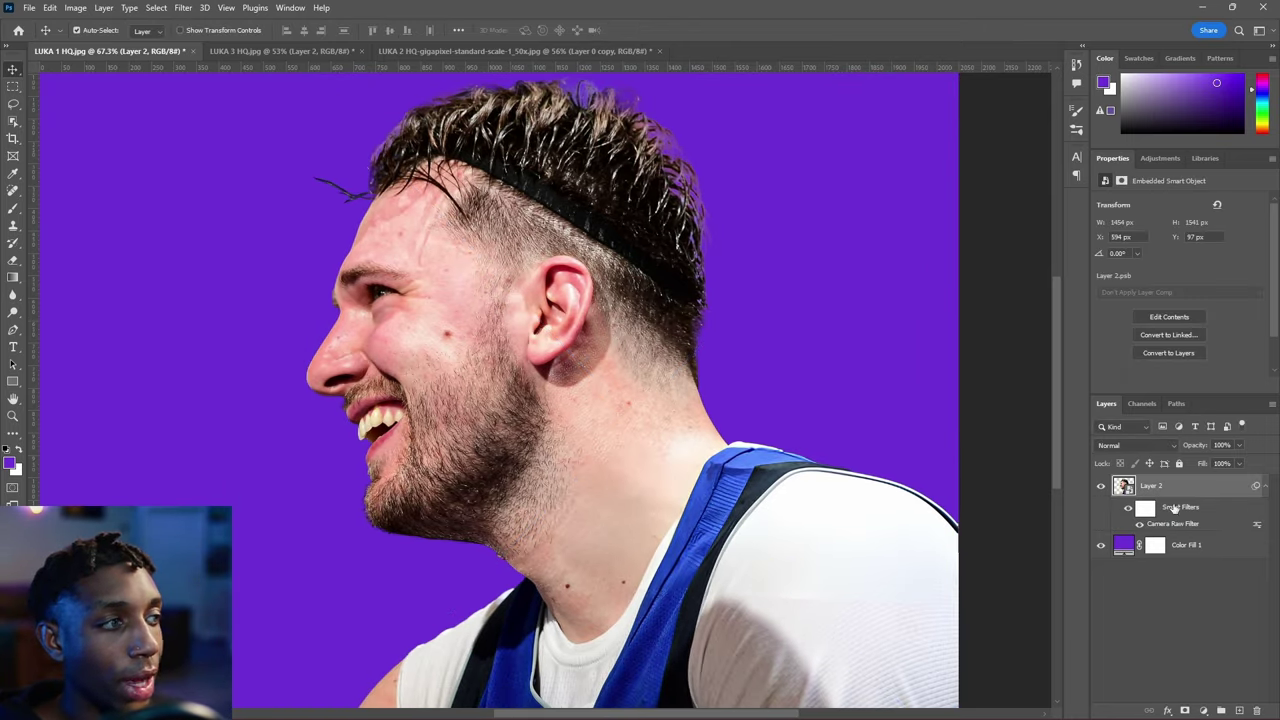
pyautogui.rightClick(1184, 488)
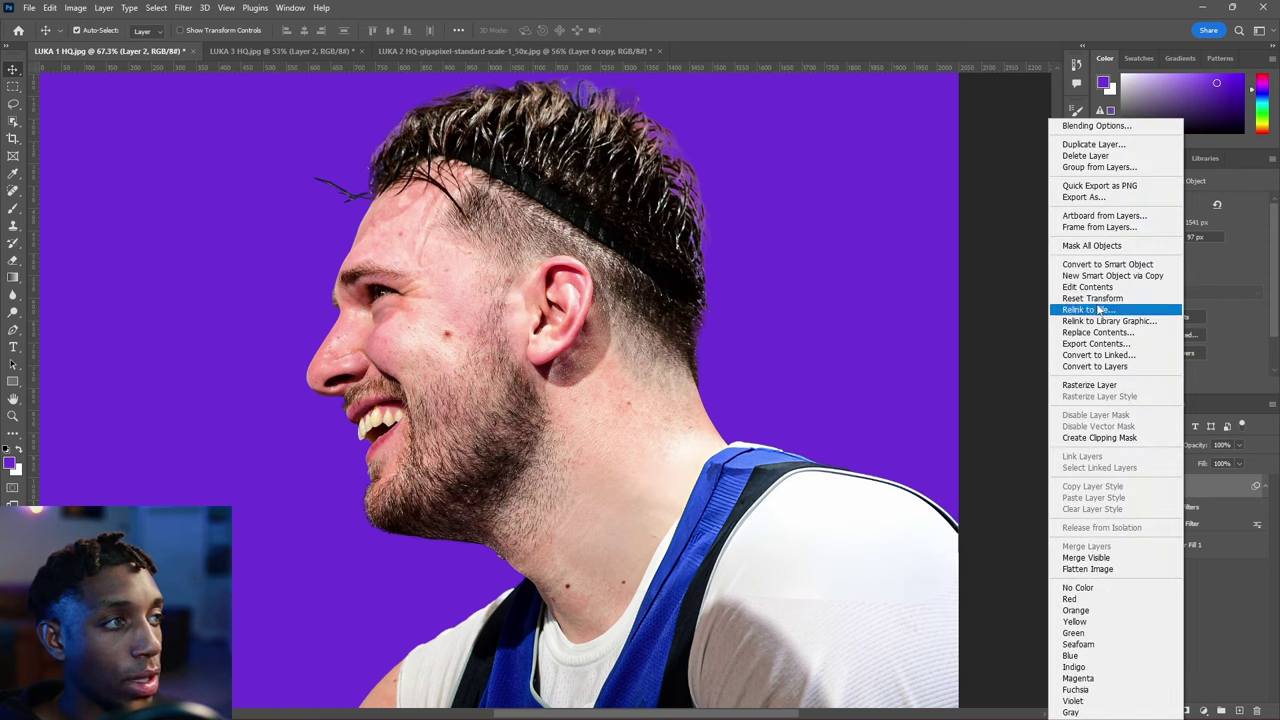
pyautogui.click(1112, 264)
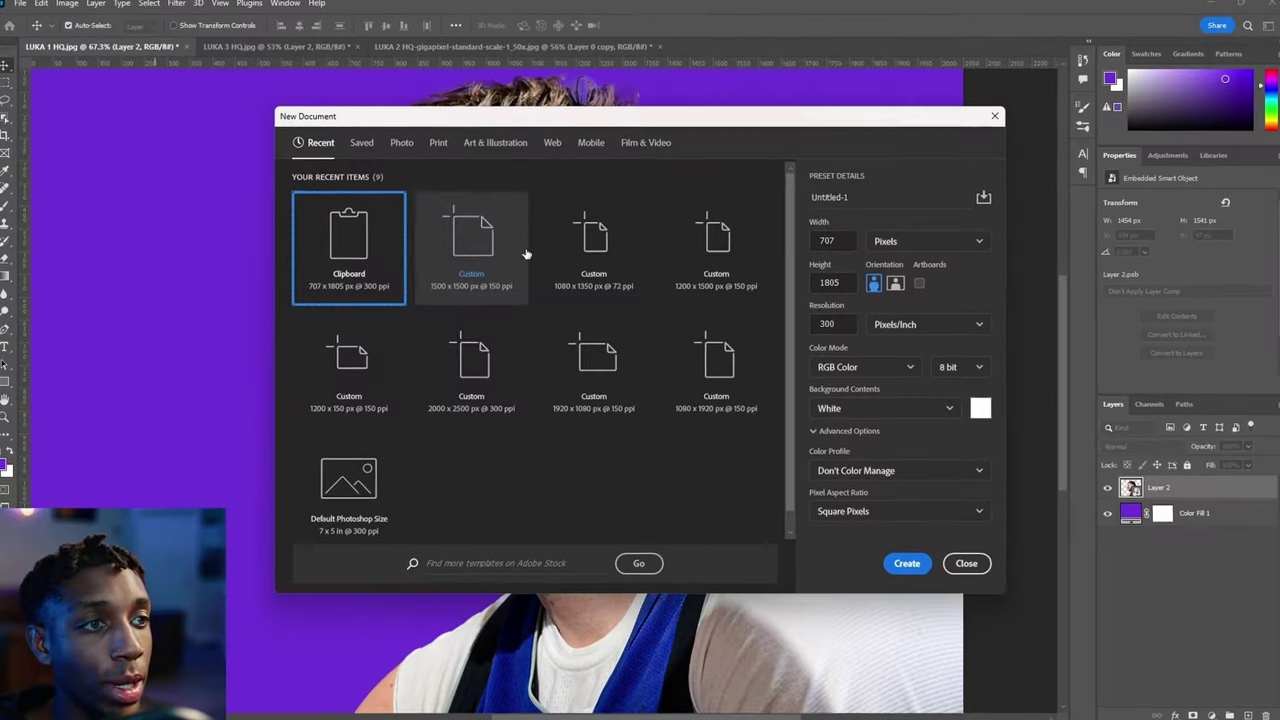
# Create a 2000 x 2500 px document at 300 ppi and position the smiling player's cutout lower on its artboard.
pyautogui.click(493, 351)
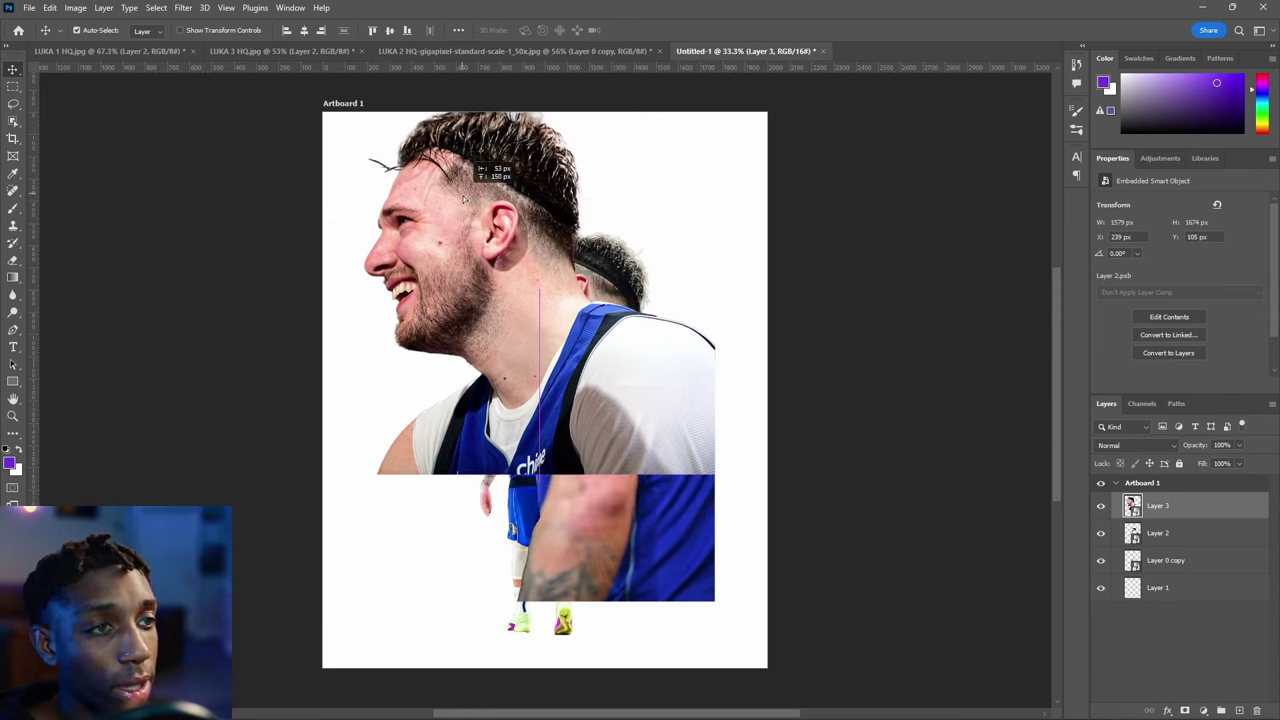
pyautogui.moveTo(449, 197); pyautogui.dragTo(457, 235)
# Flip the Layer 2 player cutout horizontally and arrange the player cutouts across the artboard, with the shouting player above the smiling one.
pyautogui.click(606, 274)
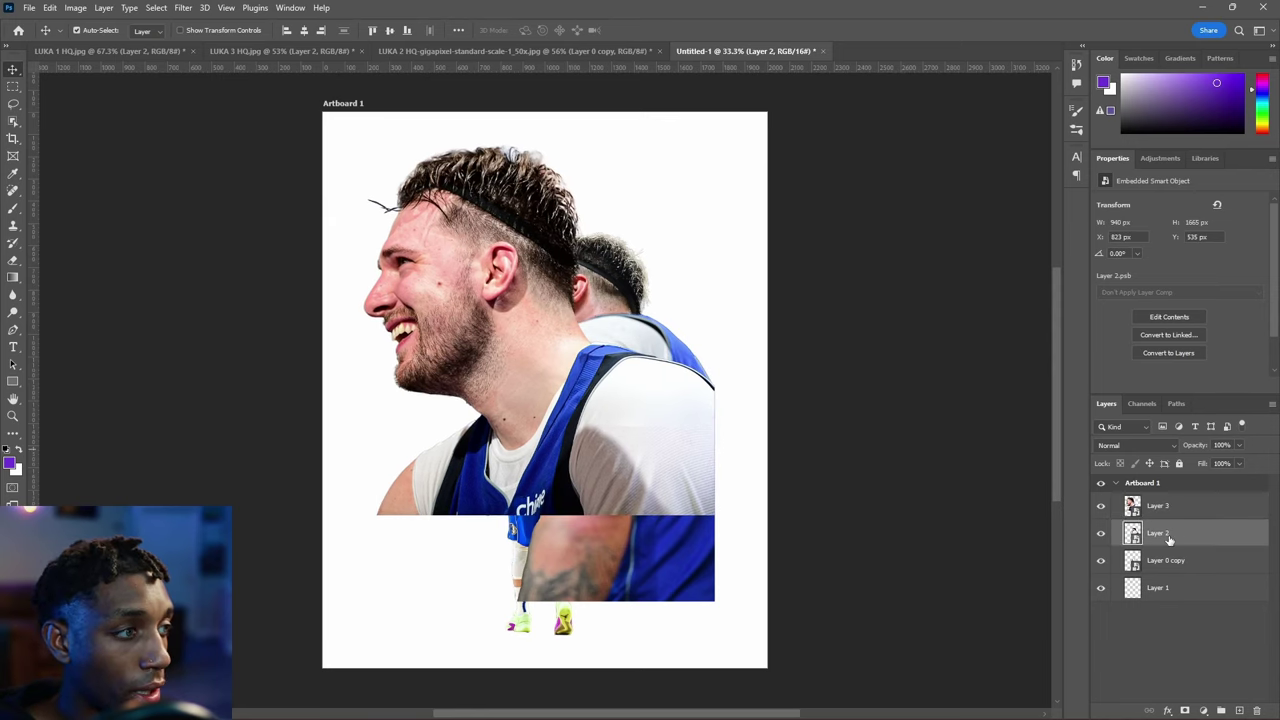
pyautogui.hotkey('ctrl', 't')
pyautogui.rightClick(641, 249)
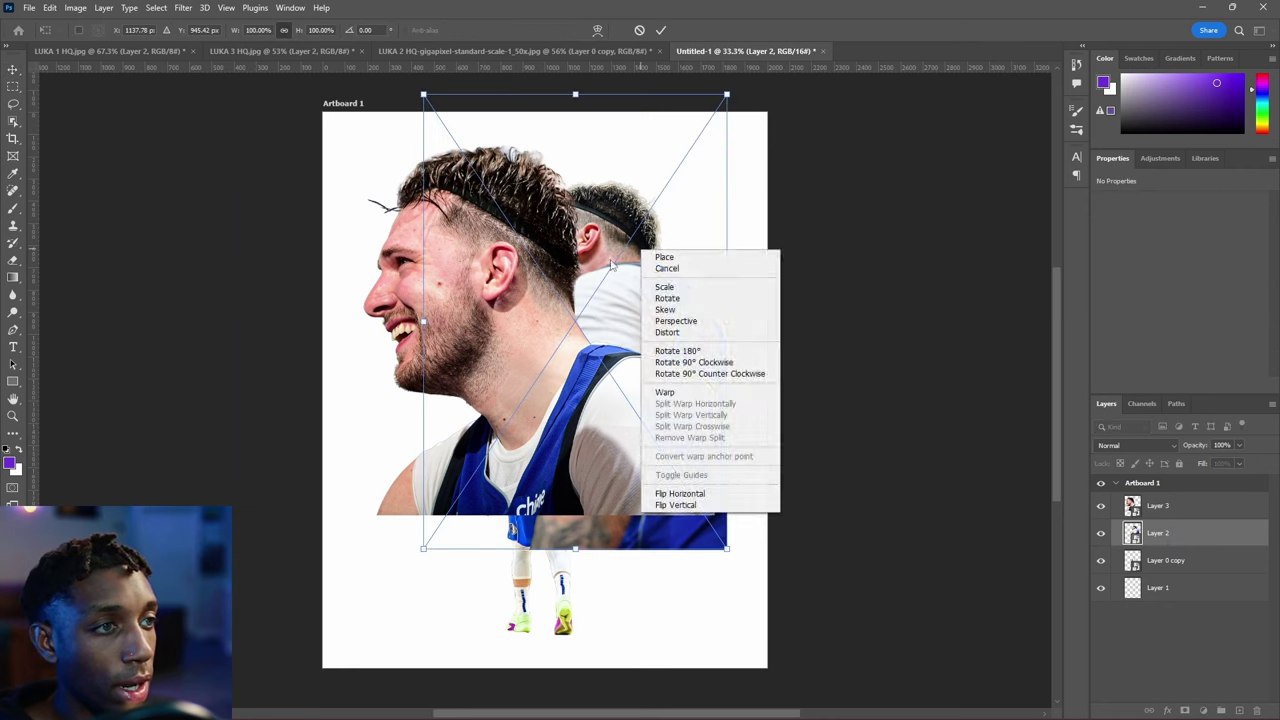
pyautogui.click(584, 272)
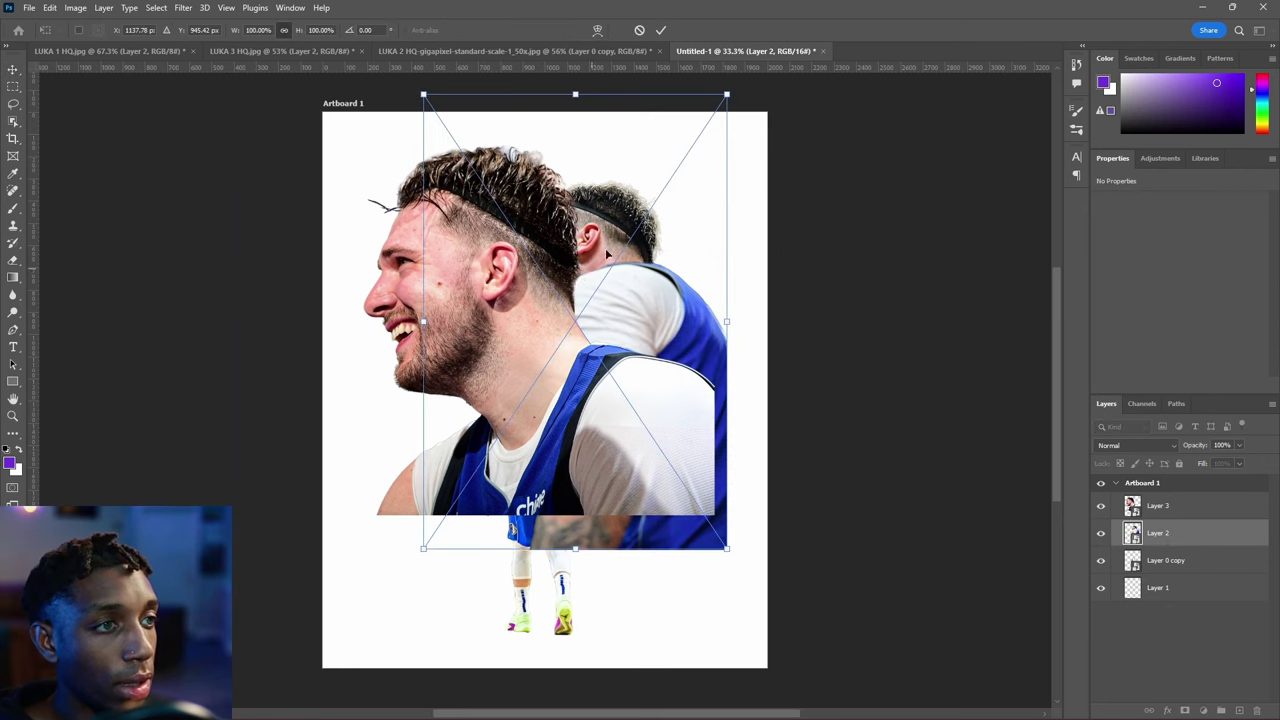
pyautogui.moveTo(622, 226); pyautogui.dragTo(626, 306)
pyautogui.rightClick(620, 265)
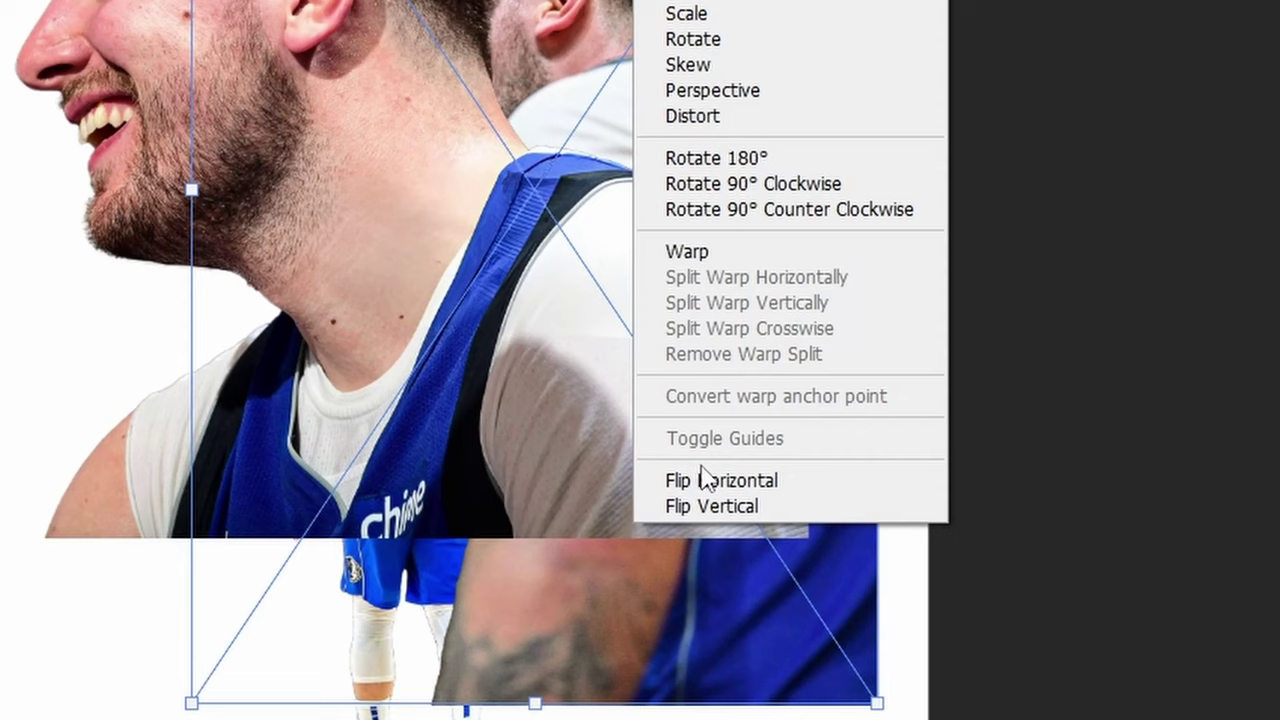
pyautogui.click(706, 480)
pyautogui.press('Return')
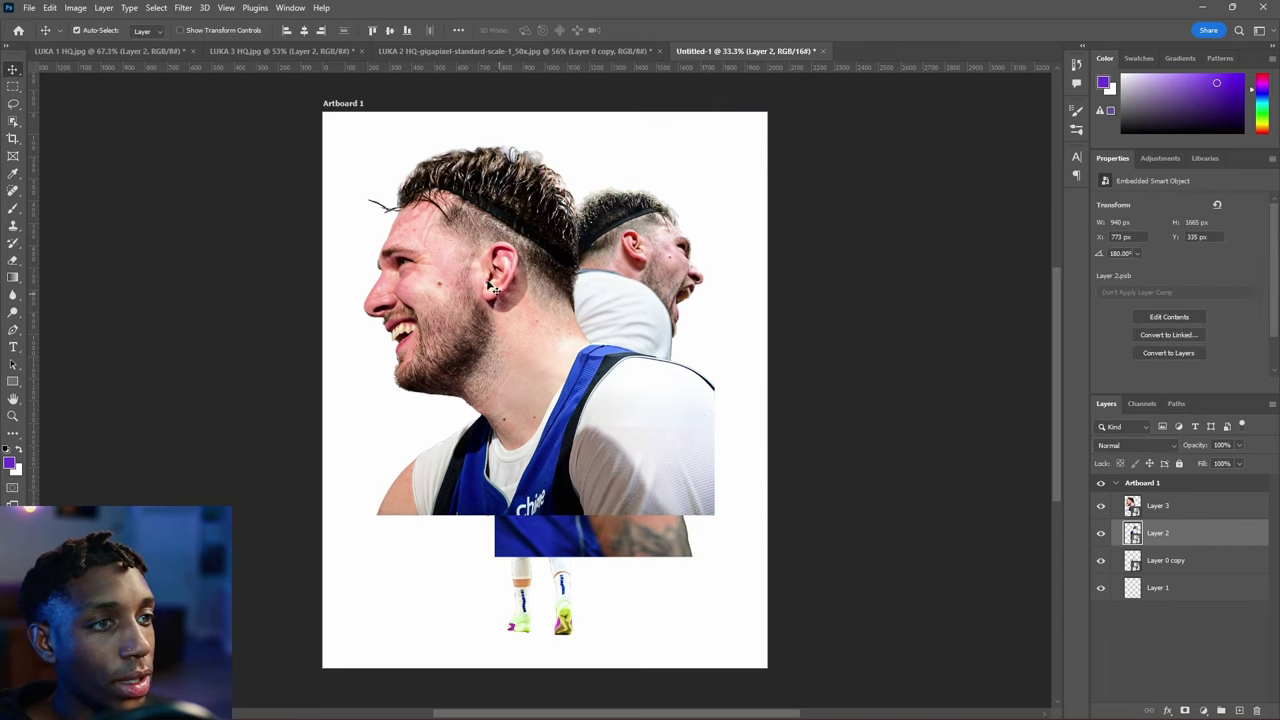
pyautogui.moveTo(490, 287); pyautogui.dragTo(395, 460)
pyautogui.moveTo(475, 540); pyautogui.dragTo(535, 388)
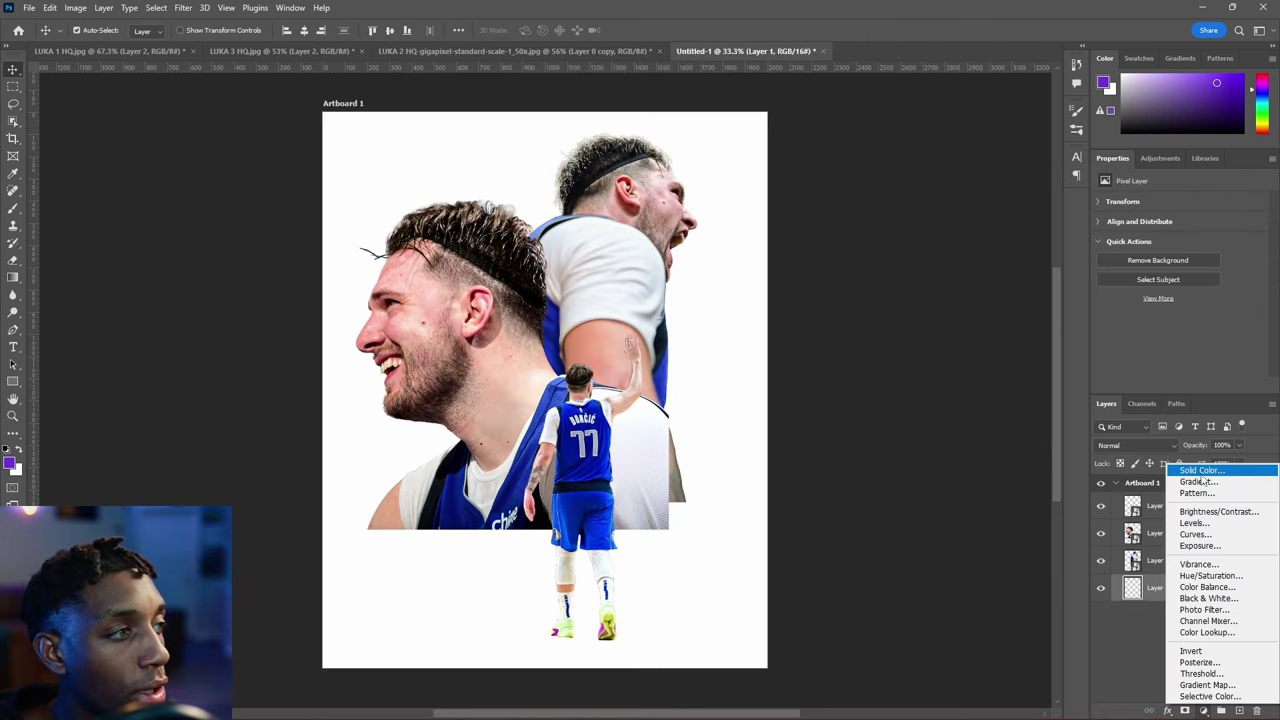
# Add a Solid Color fill layer behind the player cutouts in a very light gray.
pyautogui.click(1200, 472)
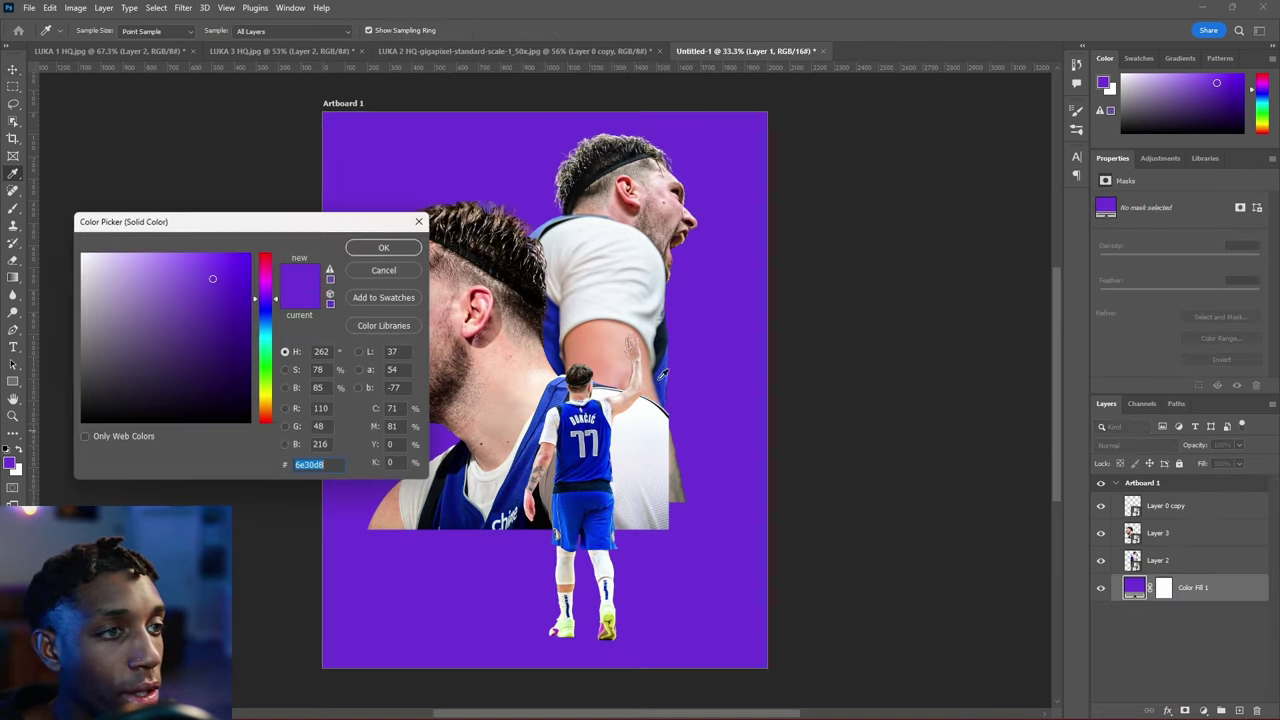
pyautogui.moveTo(182, 317)
pyautogui.mouseDown()
pyautogui.moveTo(70, 262)
pyautogui.moveTo(41, 262)
pyautogui.mouseUp()
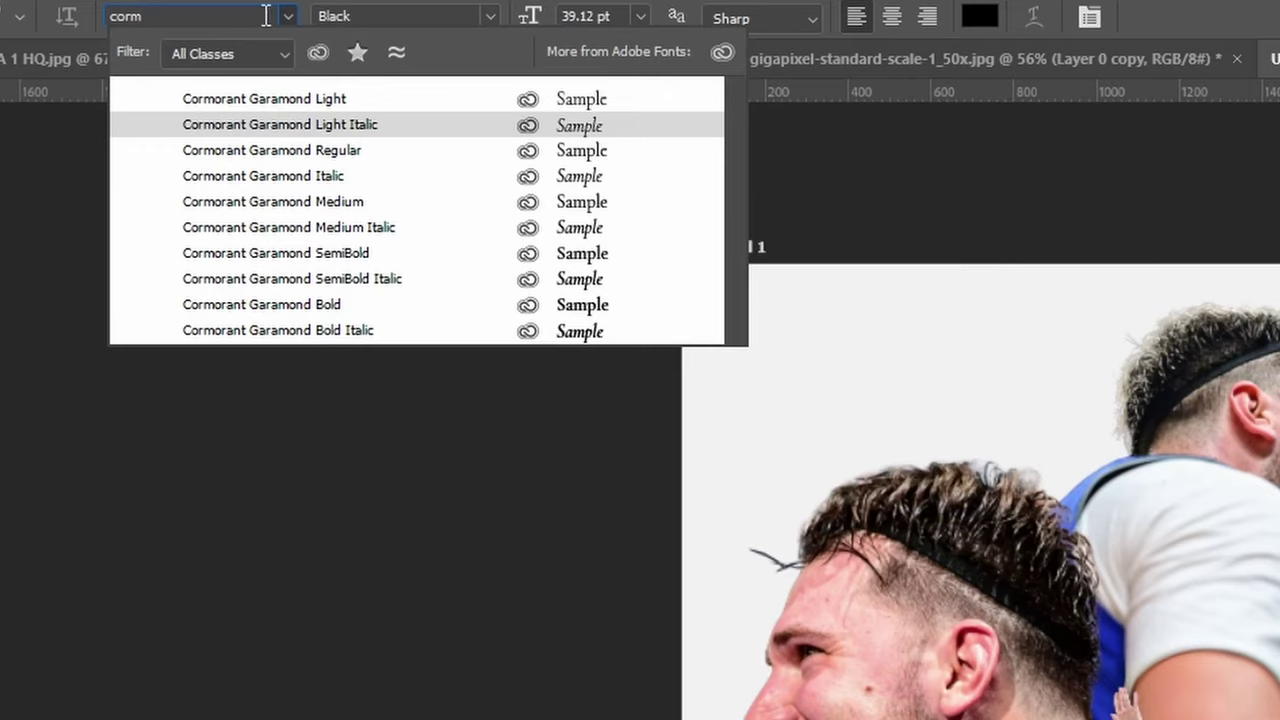
# Format the 72 text in Cormorant Garamond Bold at about 218 pt and remove the 2, keeping only the 7.
pyautogui.click(314, 305)
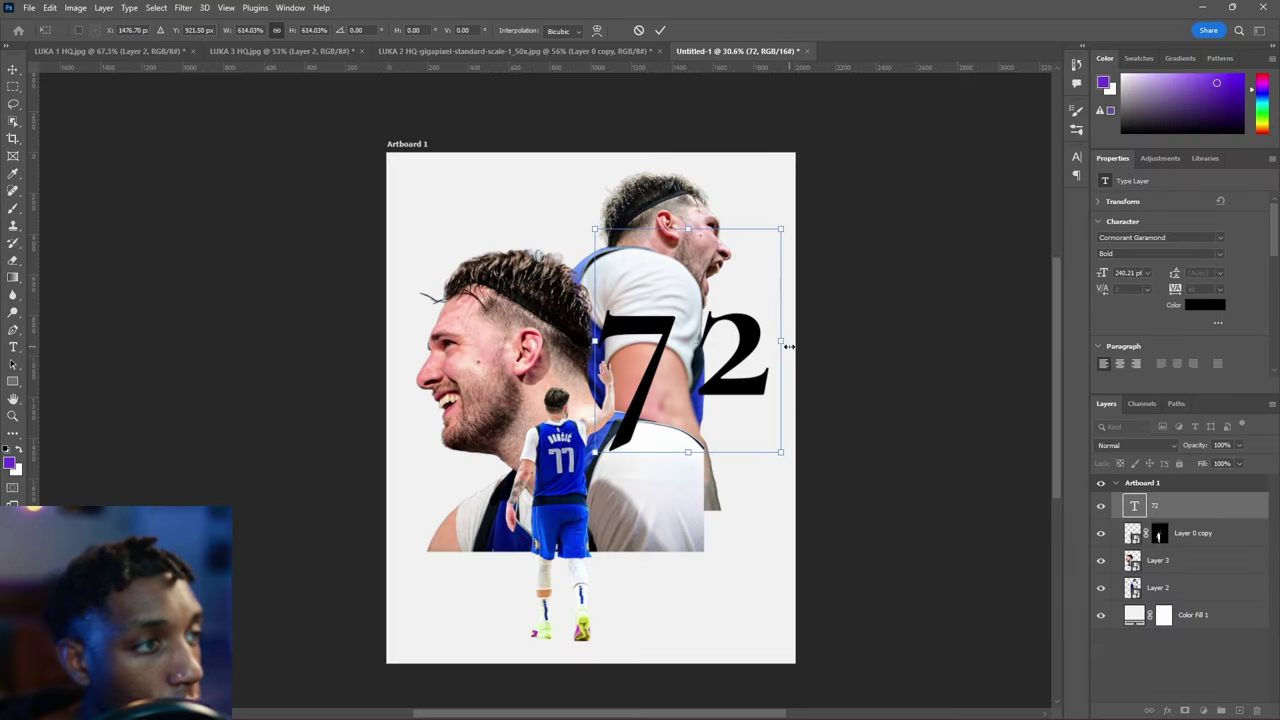
pyautogui.moveTo(790, 346); pyautogui.dragTo(723, 348)
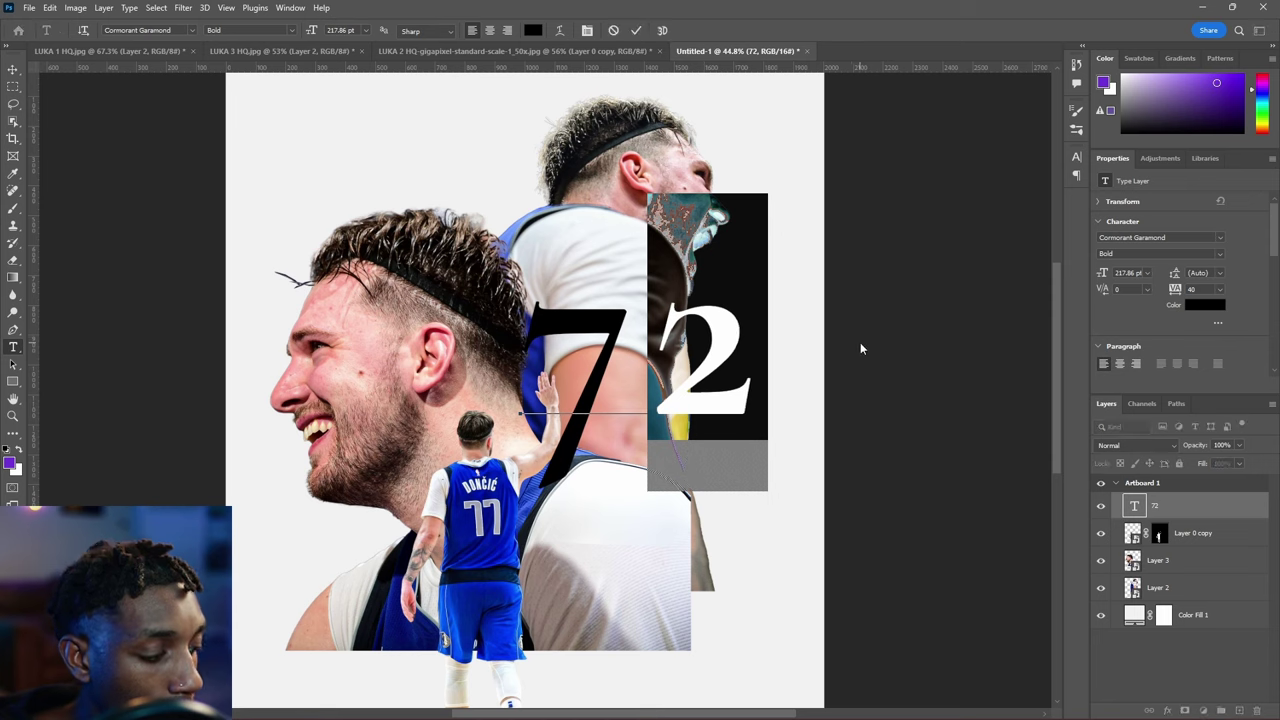
pyautogui.press('BackSpace')
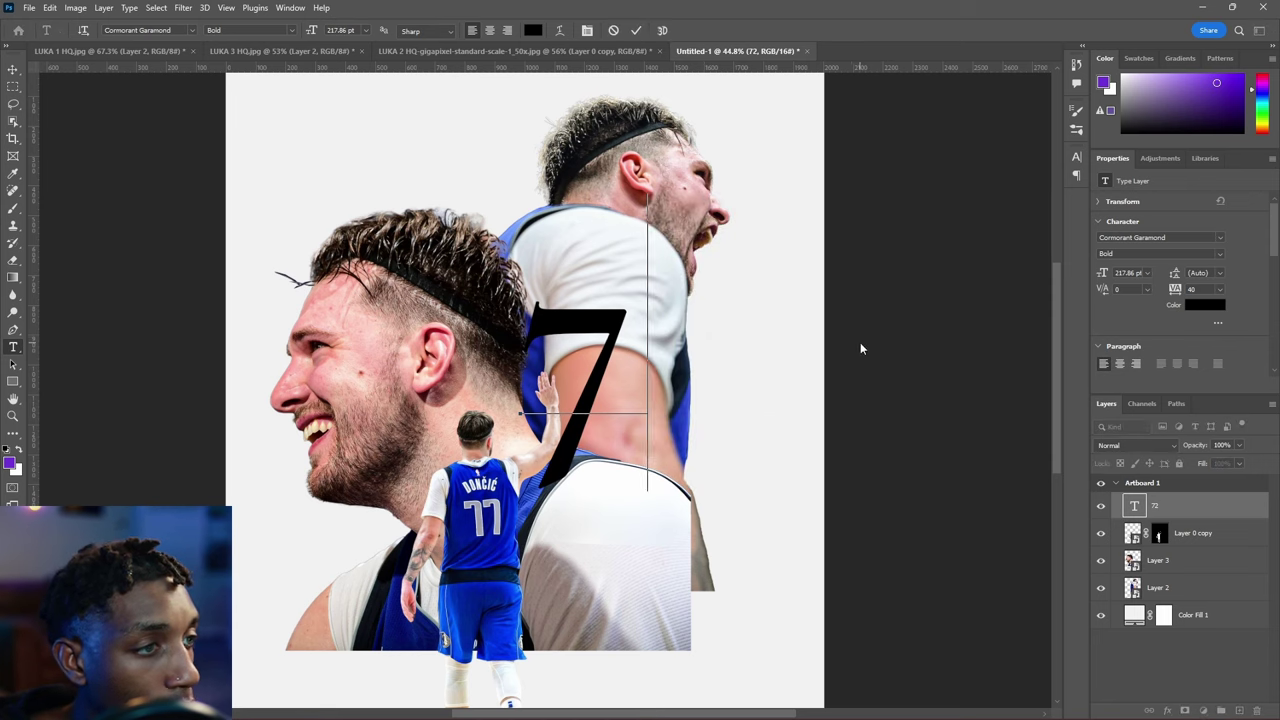
pyautogui.click(1188, 531)
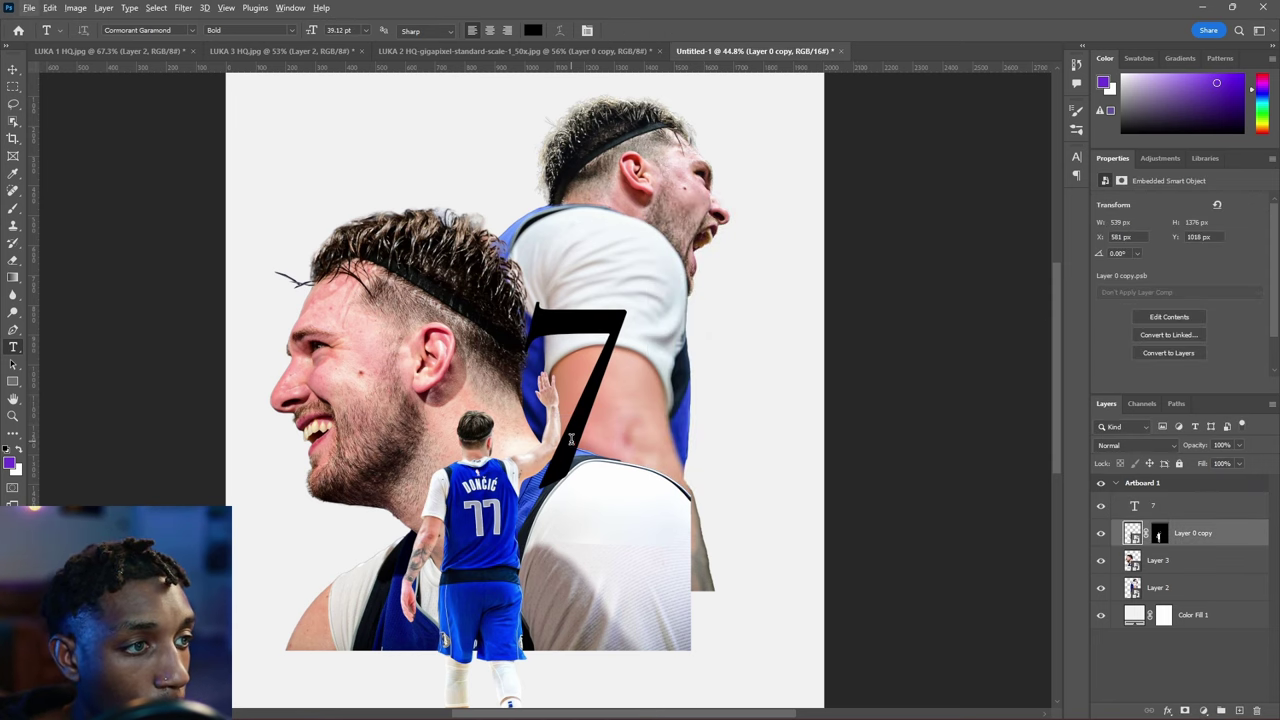
pyautogui.press('v')
# Duplicate the 7 text layer and move the copy about 355 px horizontally, beside the original 7.
pyautogui.click(1151, 508)
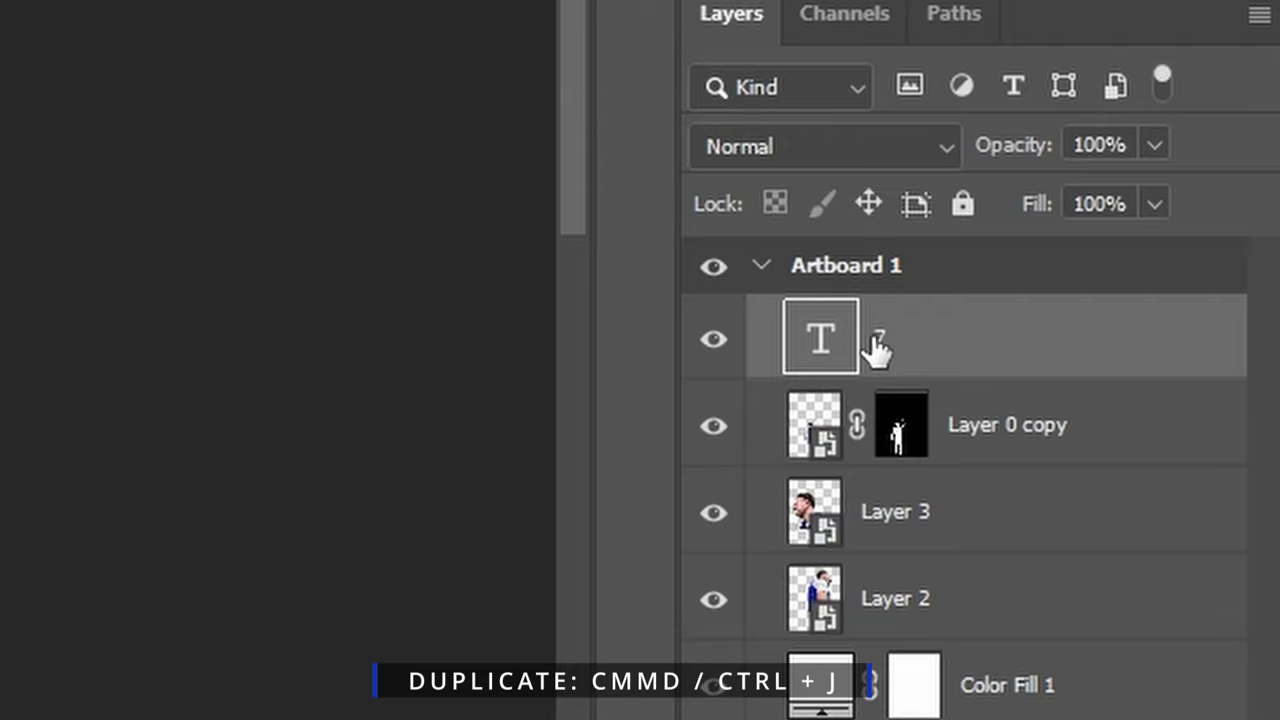
pyautogui.hotkey('ctrl', 'j')
pyautogui.hotkey('ctrl', 't')
pyautogui.moveTo(585, 342); pyautogui.dragTo(693, 342)
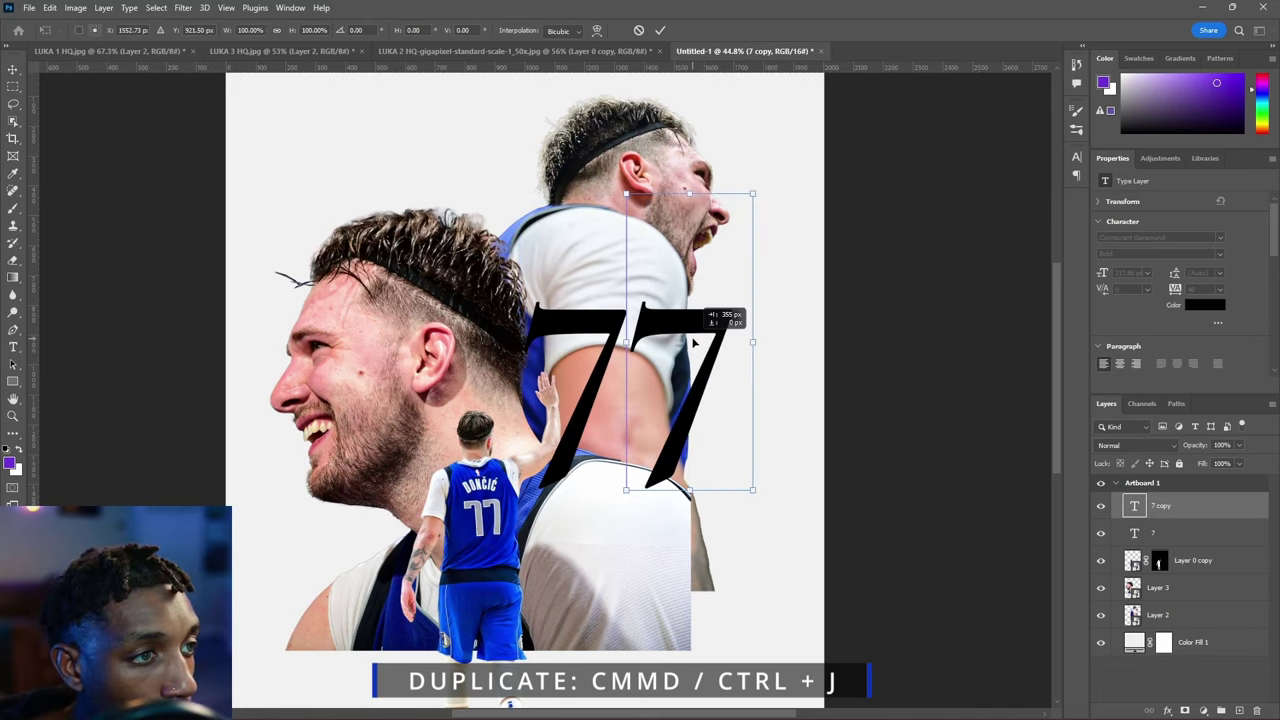
pyautogui.press('Return')
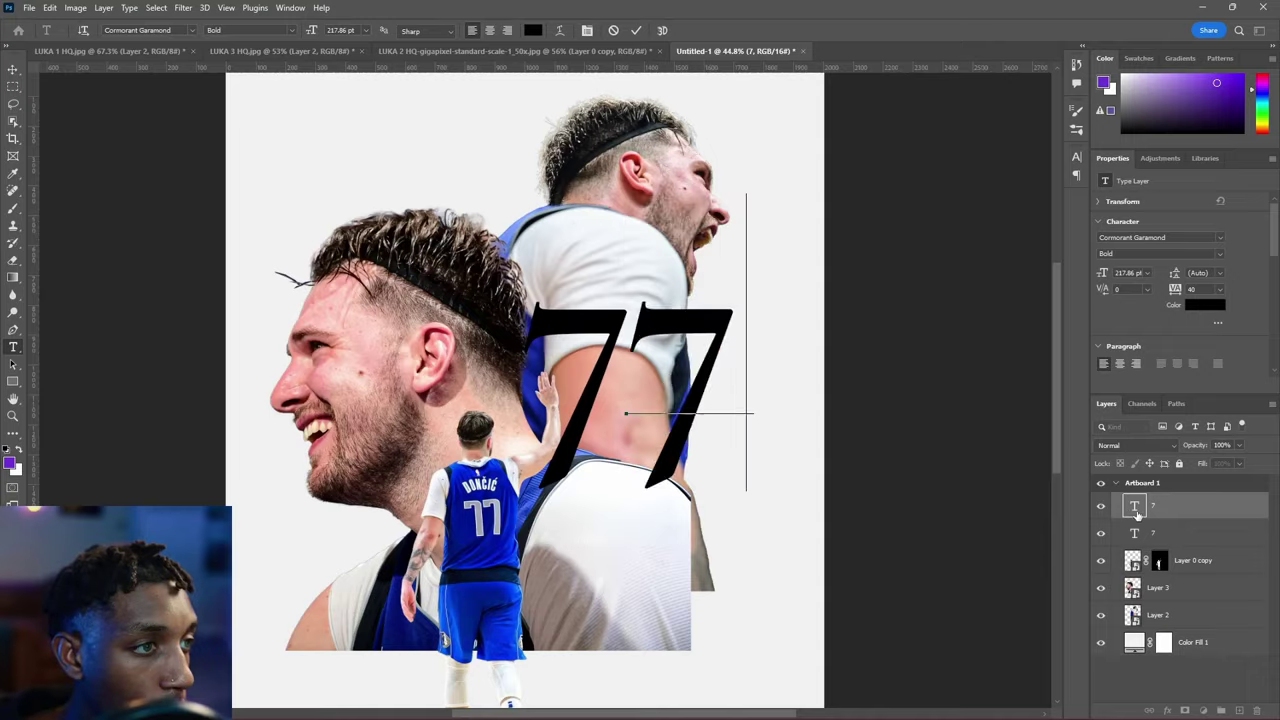
# Change the duplicated 7 to a 2 and enlarge it to about 291 pt.
pyautogui.write('2')
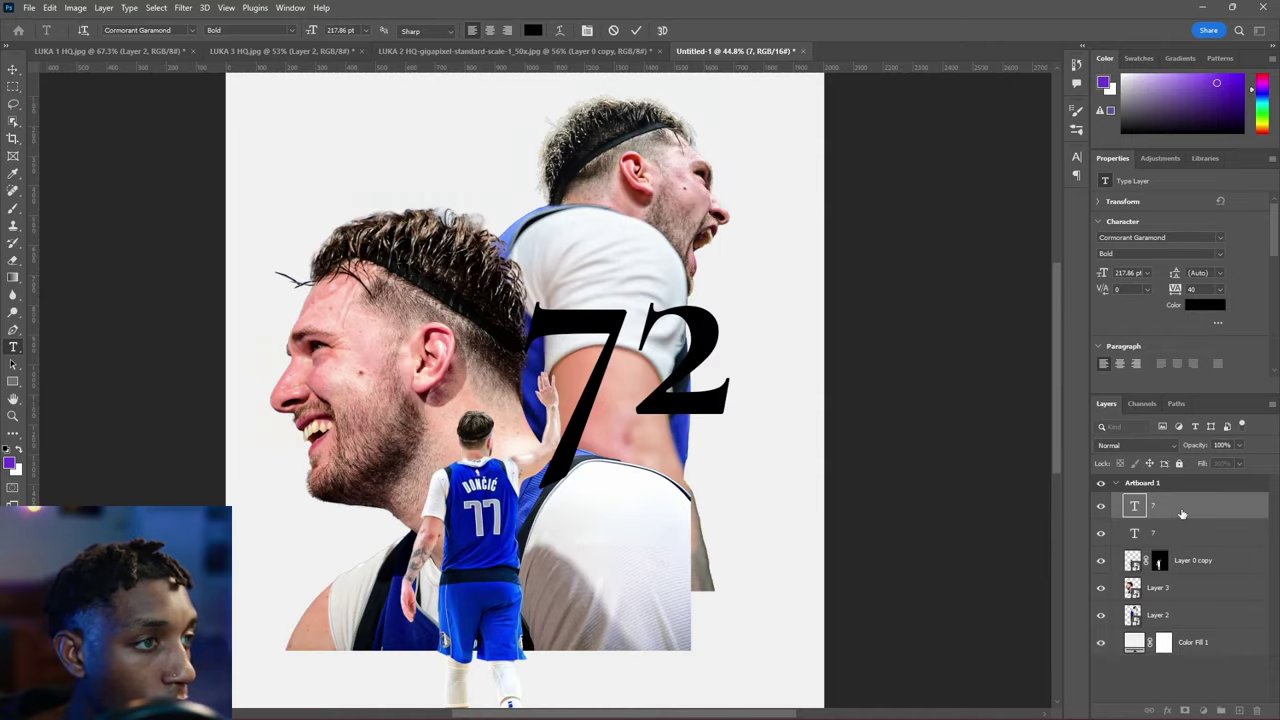
pyautogui.click(1182, 513)
pyautogui.press('v')
pyautogui.scroll(5, 675, 470)
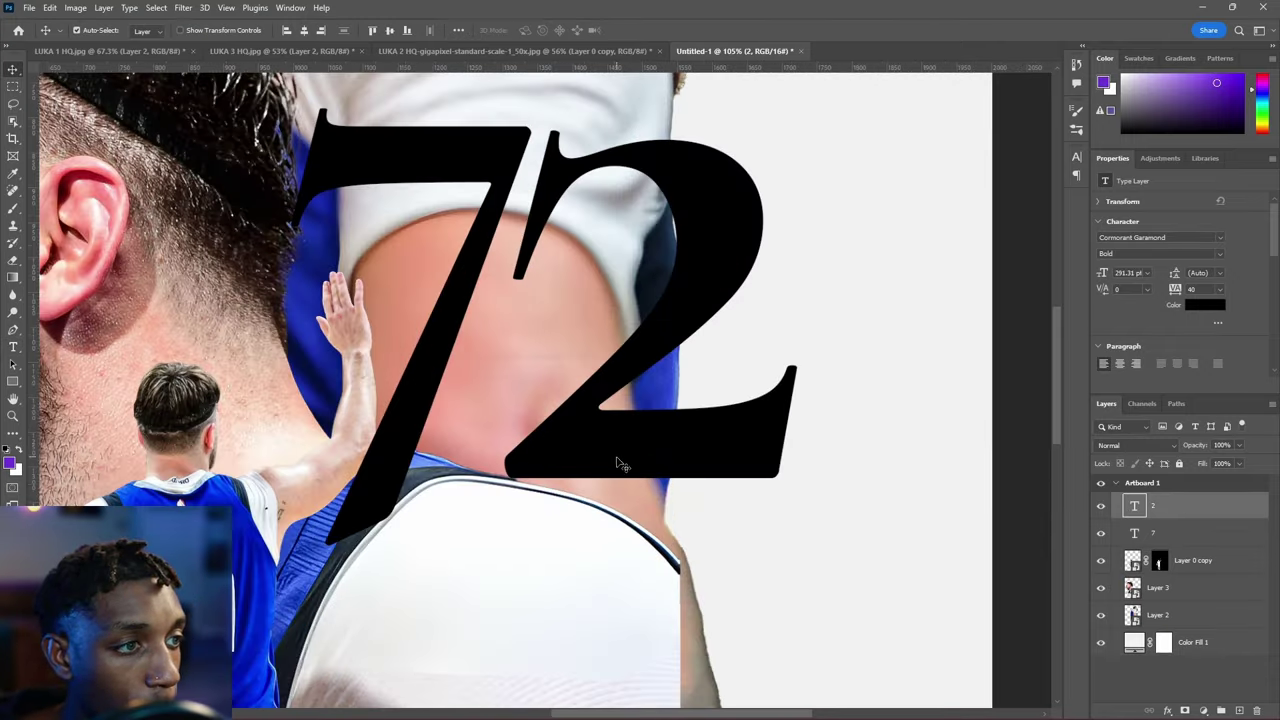
# Add the text "Points" beneath the 2 in Cormorant Garamond Bold Italic at about 24 pt.
pyautogui.press('t')
pyautogui.scroll(-8, 616, 458)
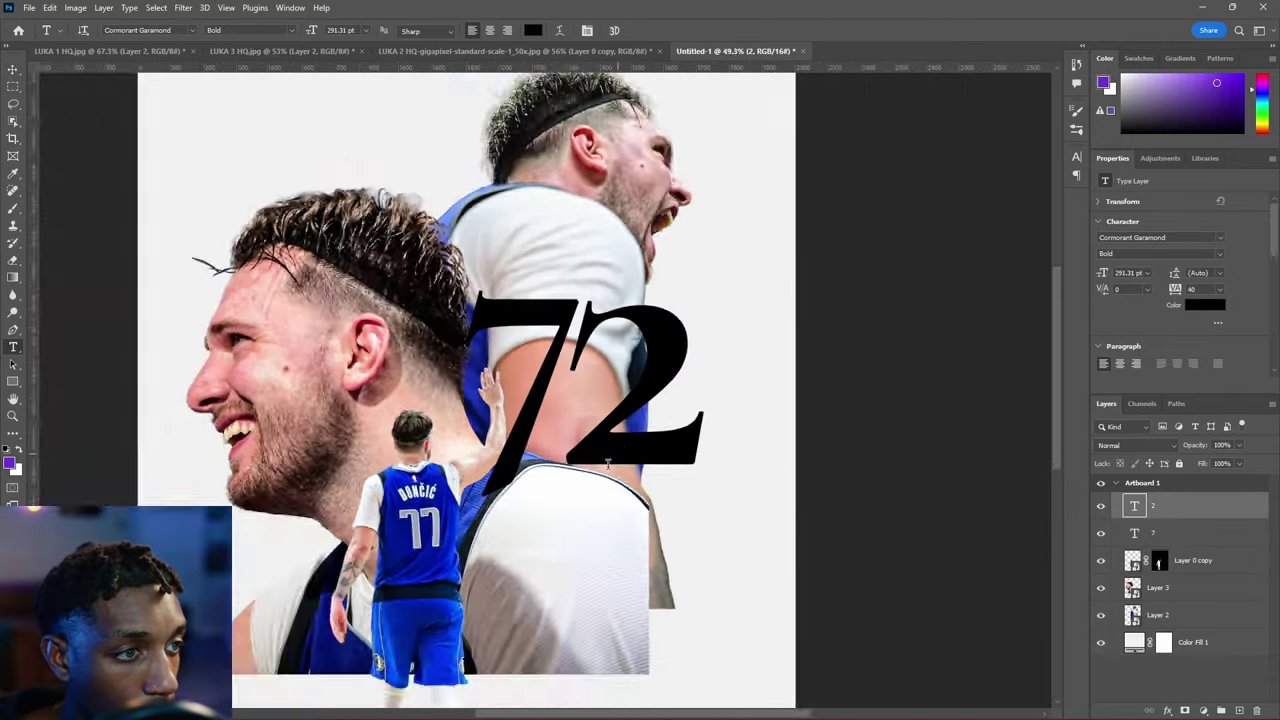
pyautogui.scroll(2, 607, 463)
pyautogui.click(570, 482)
pyautogui.write('PTS')
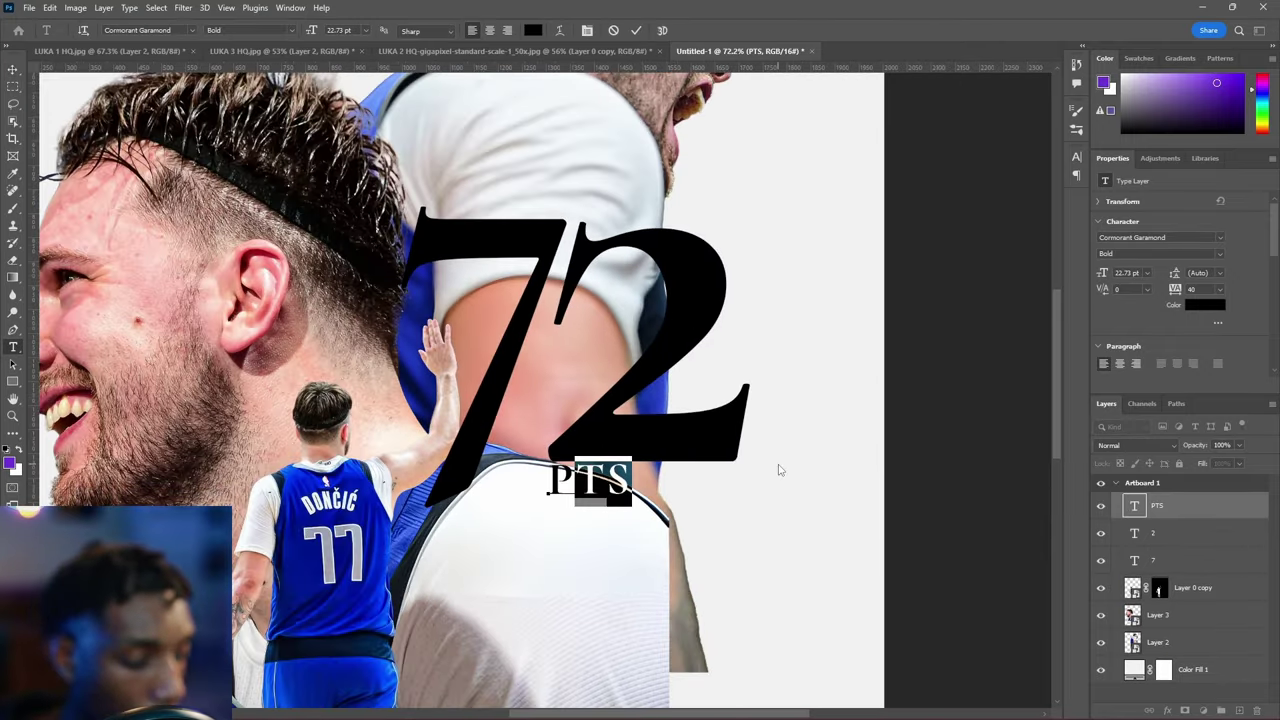
pyautogui.write('o')
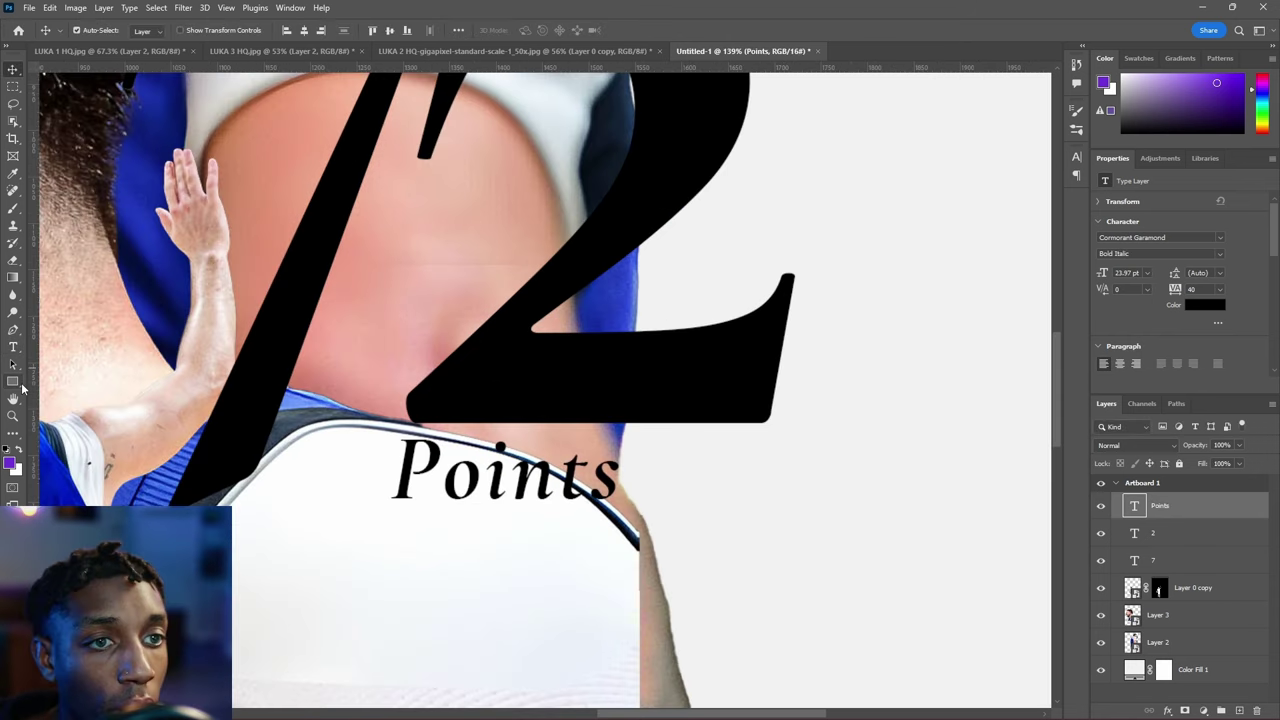
# Draw a blue rectangle of about 165 x 37 px beside the Points text.
pyautogui.rightClick(18, 383)
pyautogui.click(69, 386)
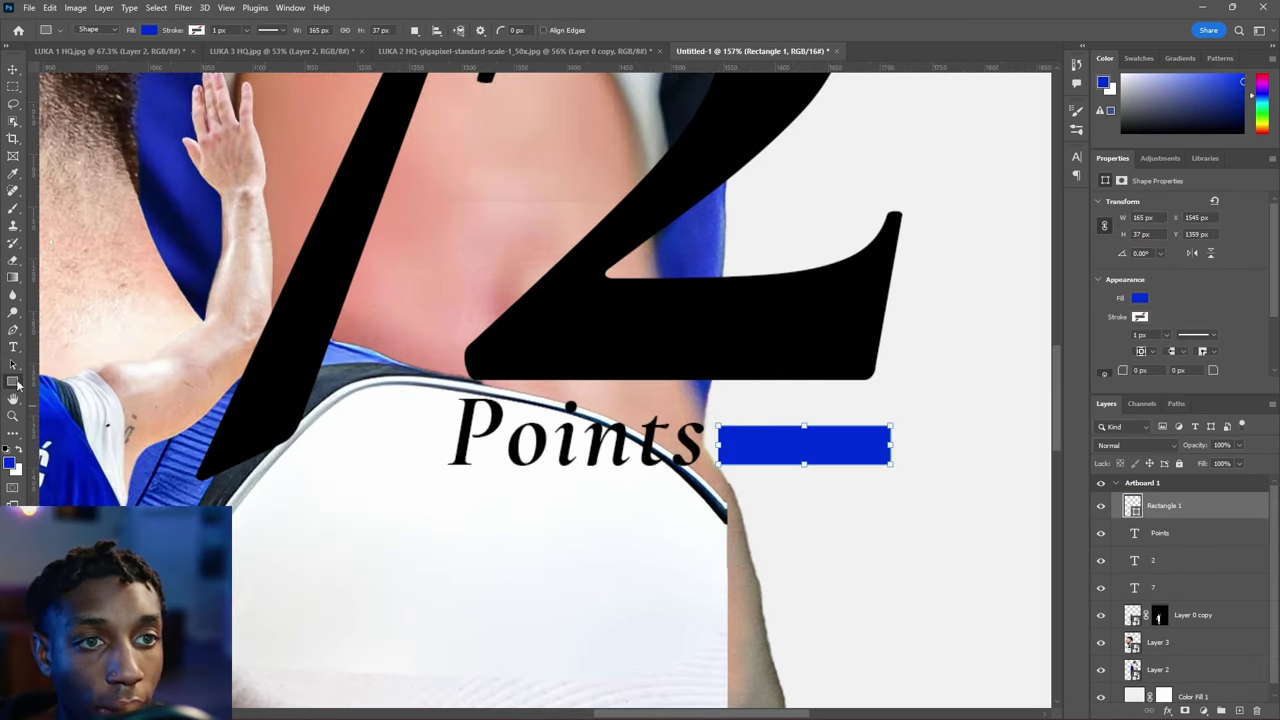
pyautogui.press('v')
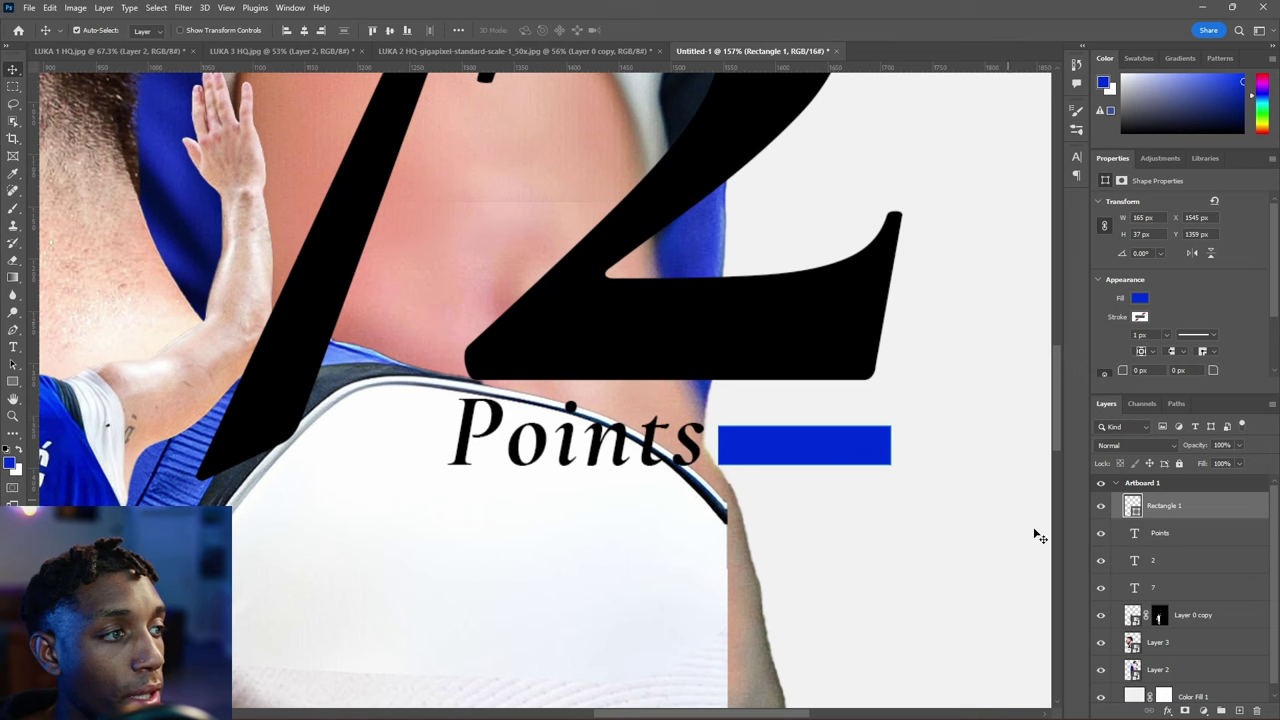
# Add a layer mask to Rectangle 1 and fade the end nearest Points with a linear black-to-white gradient.
pyautogui.click(1185, 708)
pyautogui.press('g')
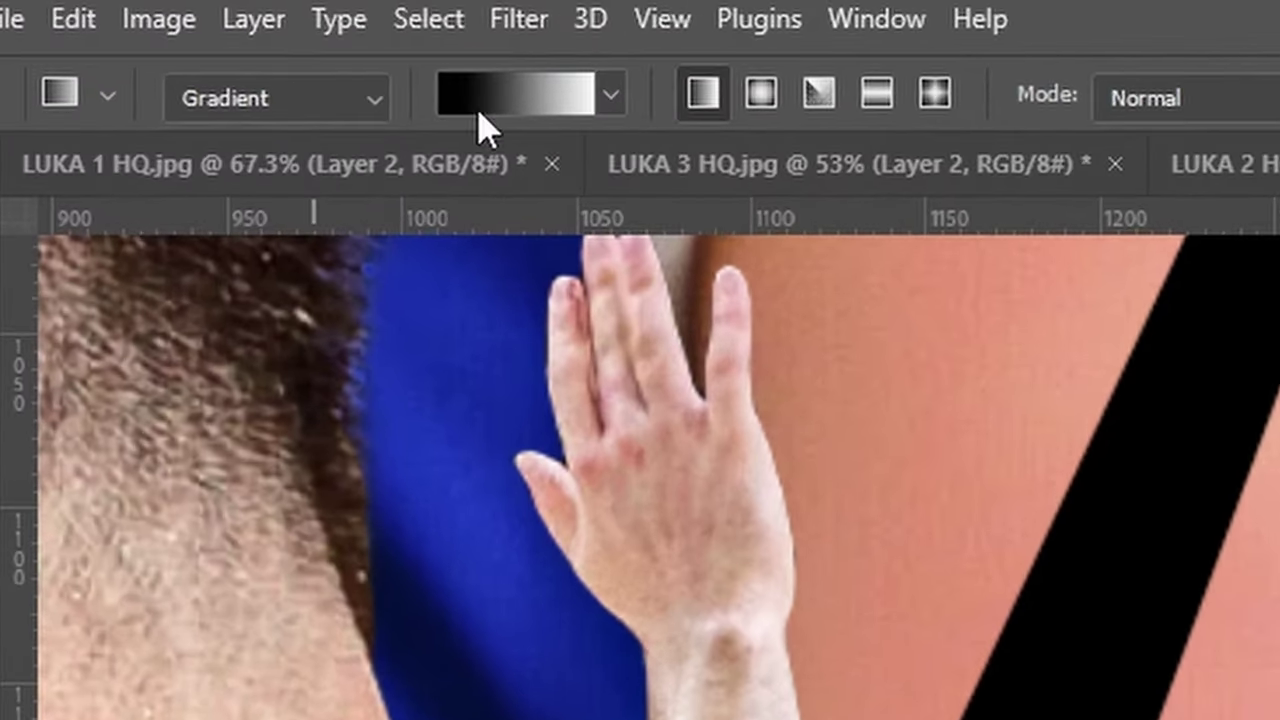
pyautogui.click(527, 104)
pyautogui.click(283, 180)
pyautogui.click(477, 257)
pyautogui.click(505, 98)
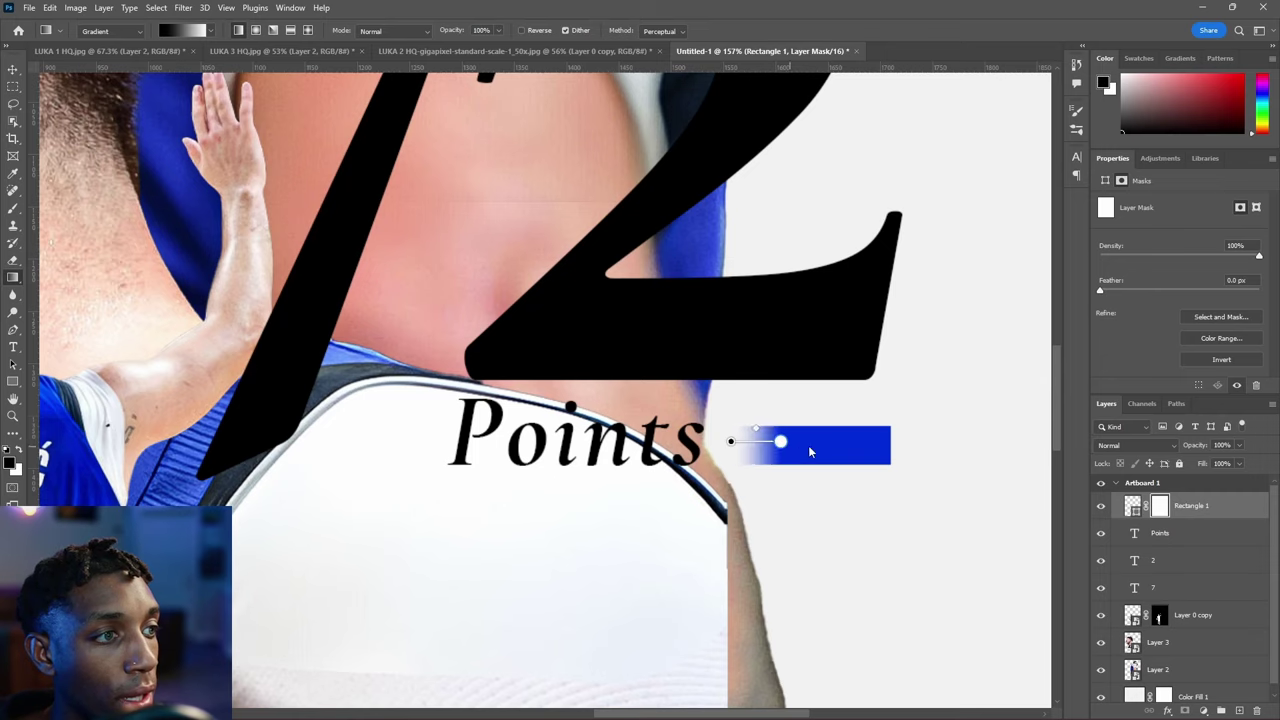
pyautogui.moveTo(810, 452); pyautogui.dragTo(884, 445)
pyautogui.press('v')
pyautogui.scroll(-5, 740, 390)
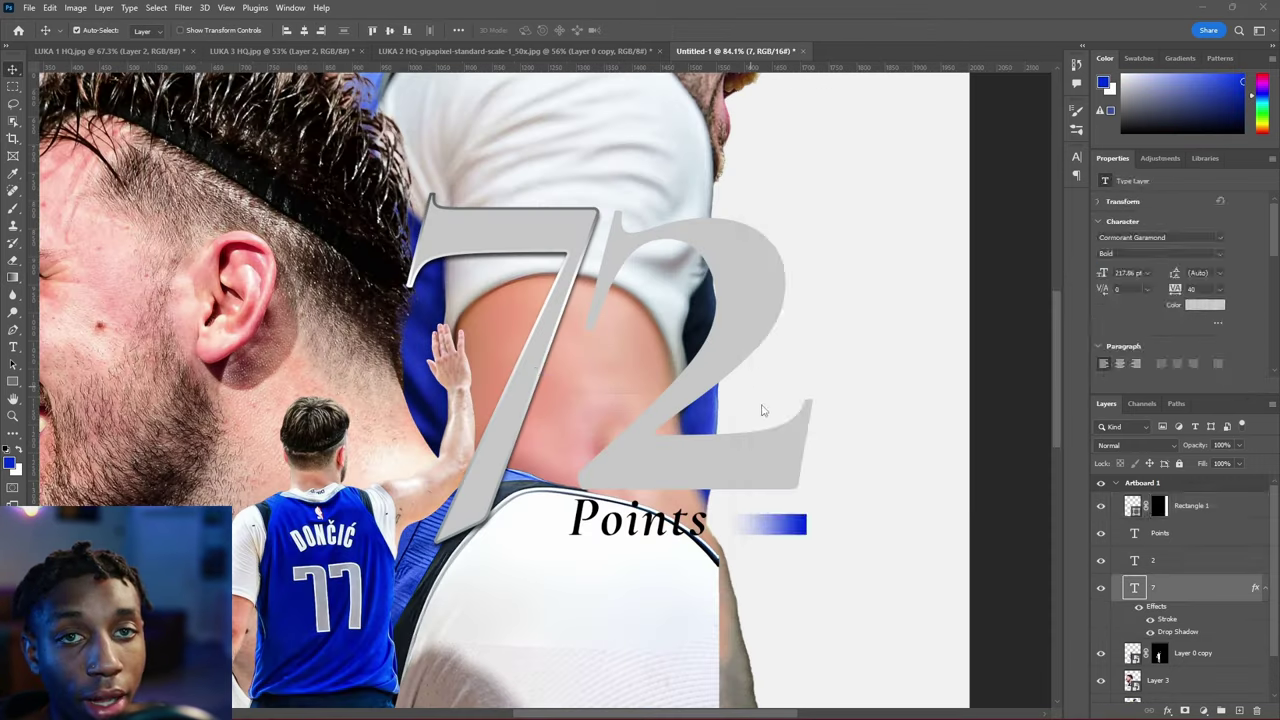
# Review the Stroke and Drop Shadow settings in the 7 layer's Layer Style.
pyautogui.click(837, 232)
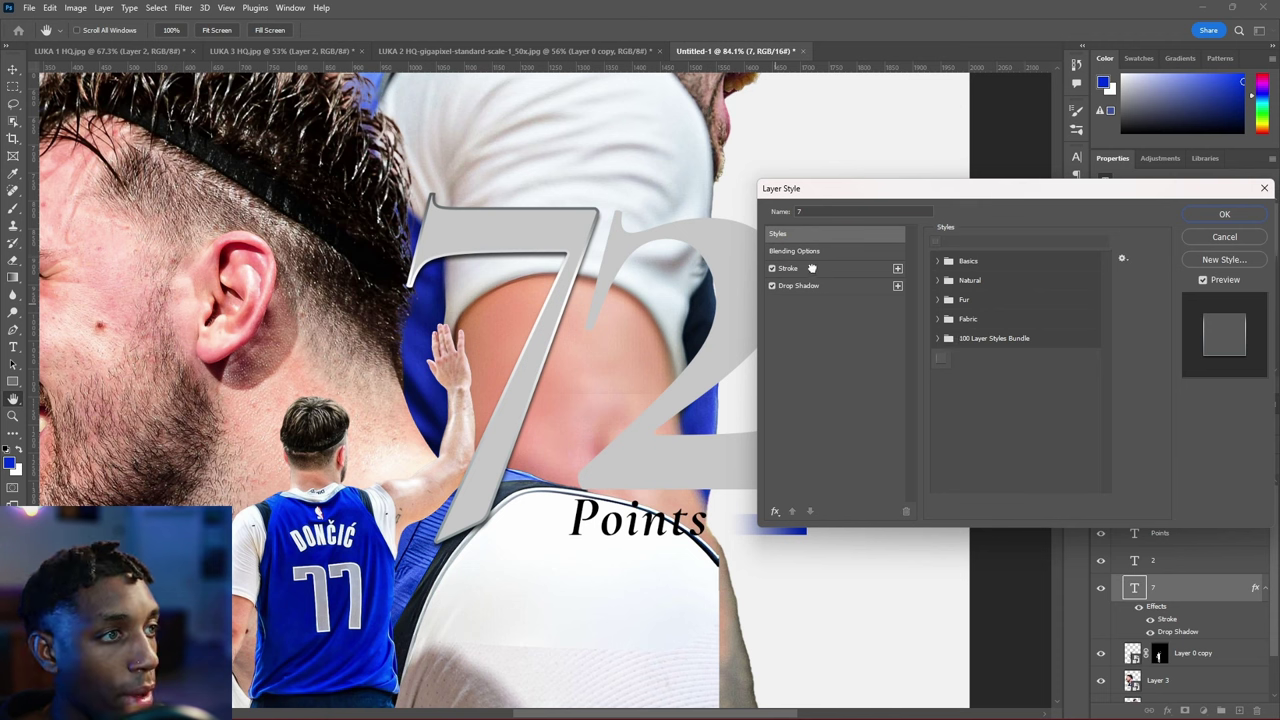
pyautogui.click(812, 268)
pyautogui.click(805, 286)
pyautogui.click(850, 268)
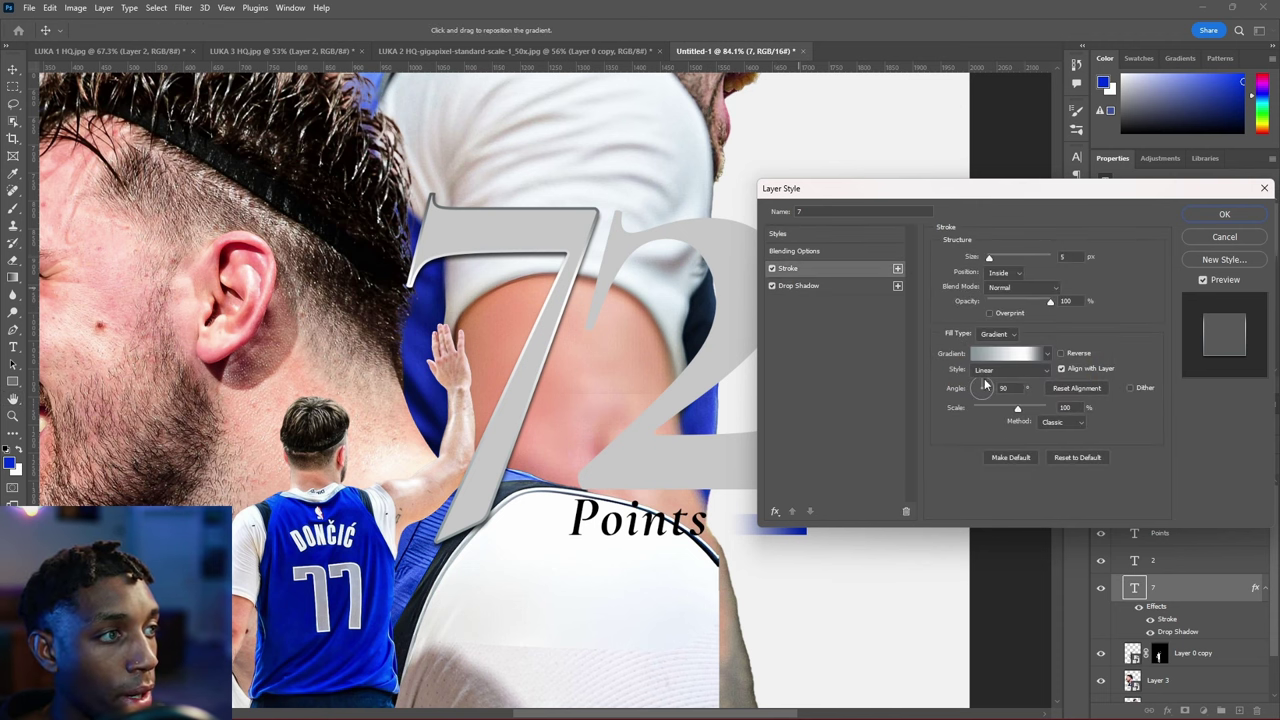
# Copy the layer style from the 7 text layer and paste it onto the 2.
pyautogui.rightClick(1184, 585)
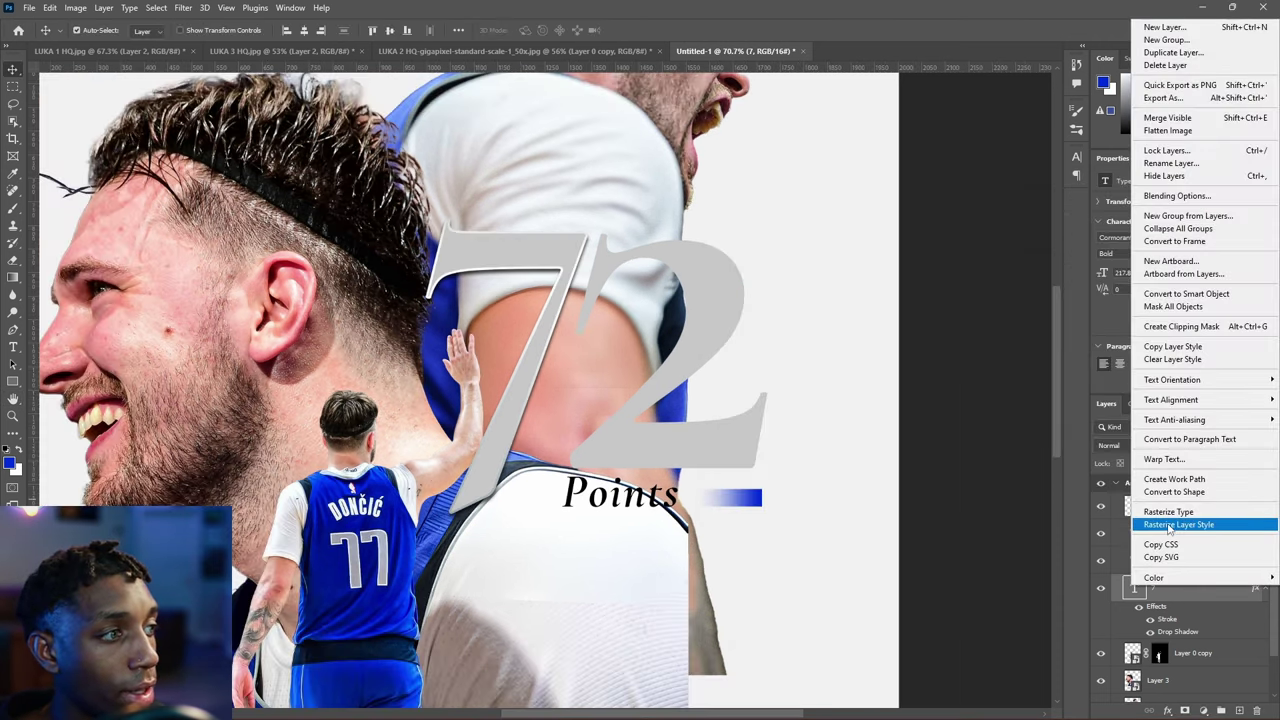
pyautogui.click(722, 334)
pyautogui.rightClick(1150, 563)
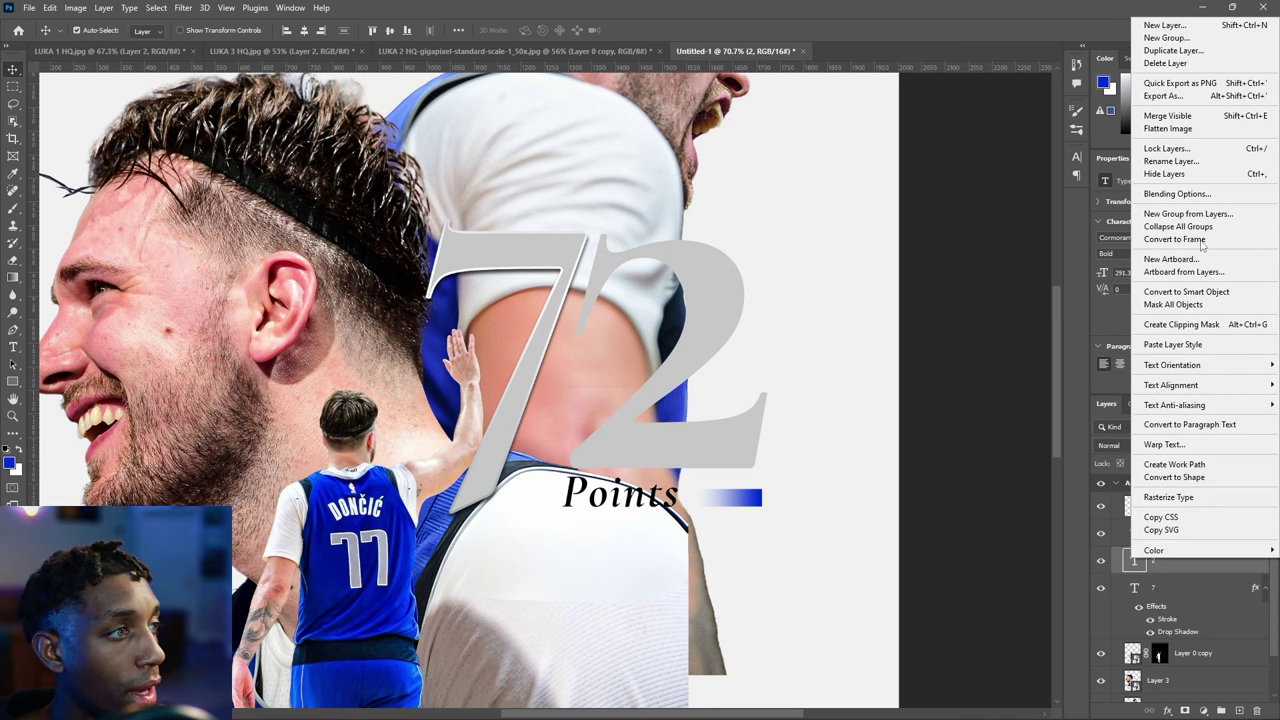
pyautogui.click(1153, 345)
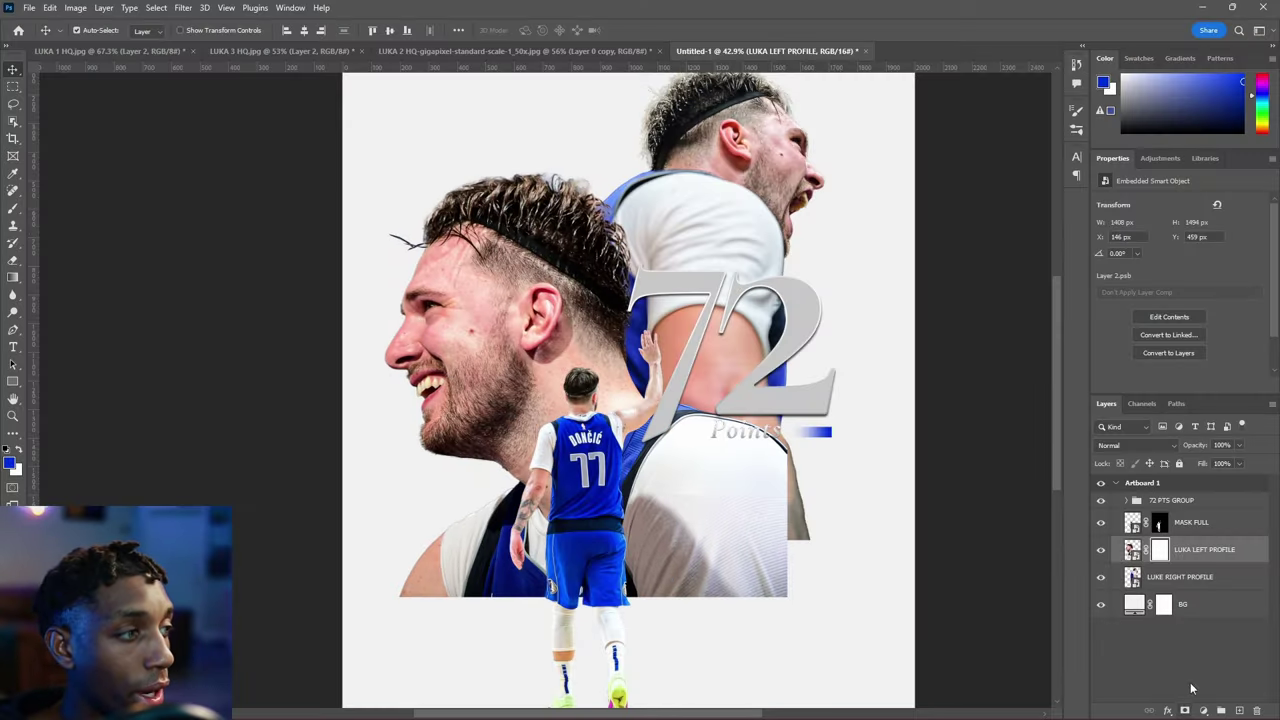
# Fade the lower torso on LUKA LEFT PROFILE's layer mask with a soft black brush of 948 px and 4% hardness.
pyautogui.click(1159, 549)
pyautogui.press('b')
pyautogui.moveTo(486, 357); pyautogui.dragTo(565, 49)
pyautogui.click(114, 30)
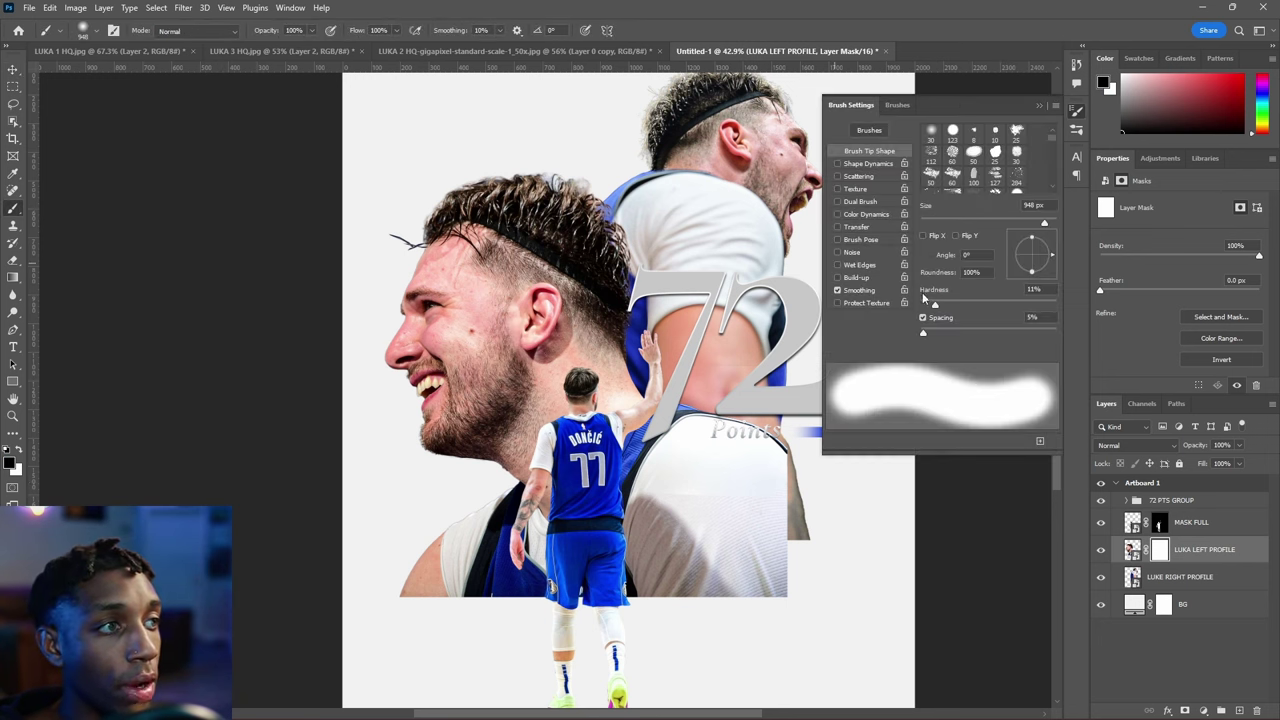
pyautogui.moveTo(924, 306); pyautogui.dragTo(938, 306)
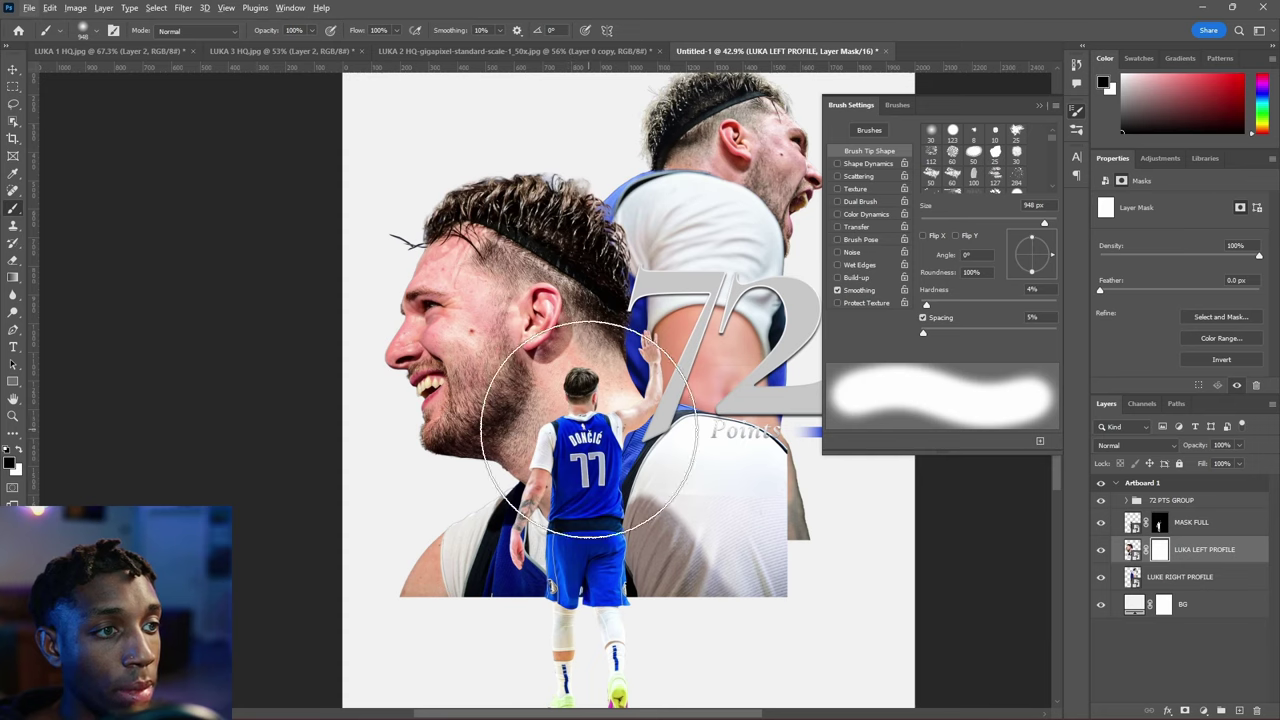
pyautogui.moveTo(685, 563); pyautogui.dragTo(668, 563)
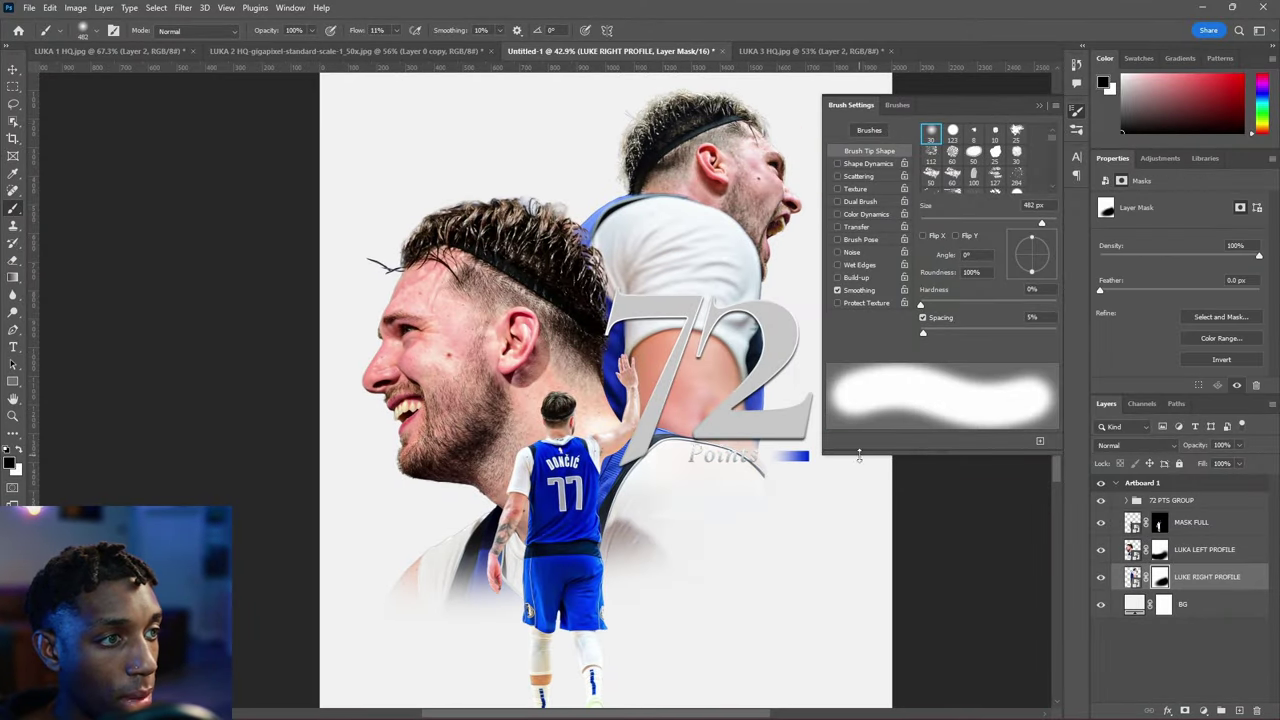
# Move the 72 PTS GROUP down over the smiling player's faded shoulder, undoing the last position adjustment.
pyautogui.press('v')
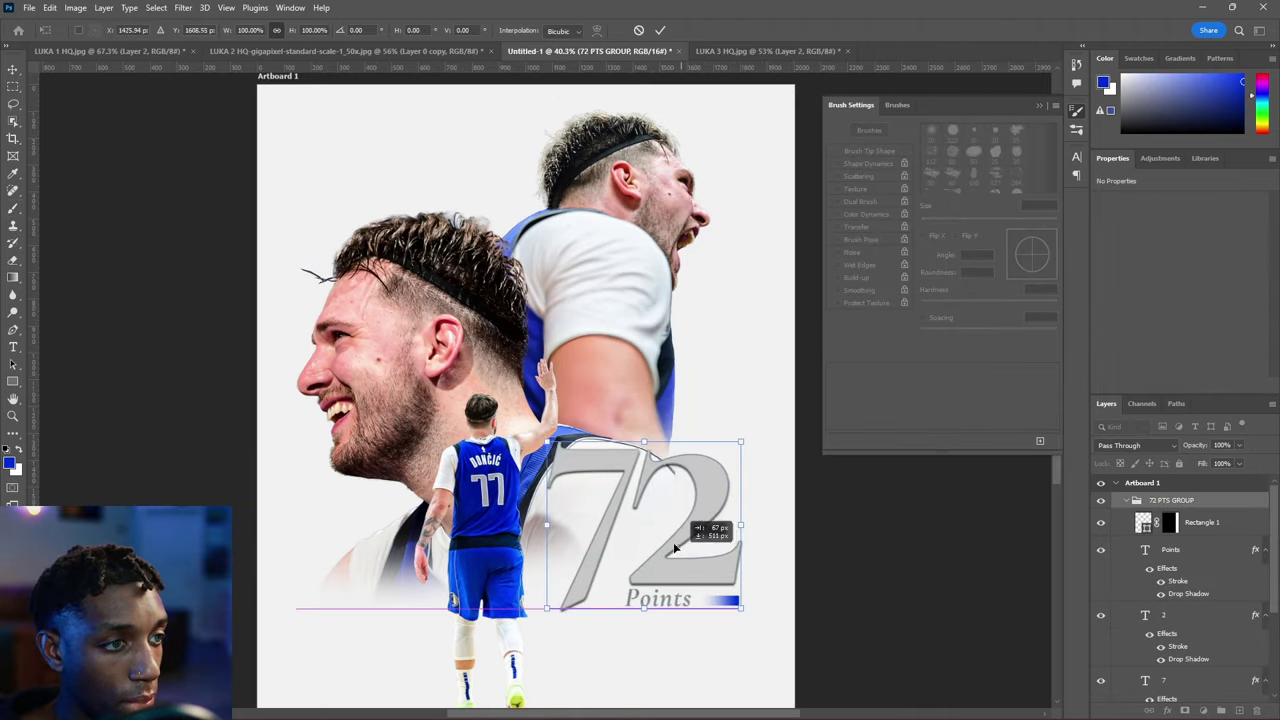
pyautogui.moveTo(673, 542); pyautogui.dragTo(666, 543)
pyautogui.moveTo(726, 505); pyautogui.dragTo(682, 511)
pyautogui.hotkey('ctrl', 'z')
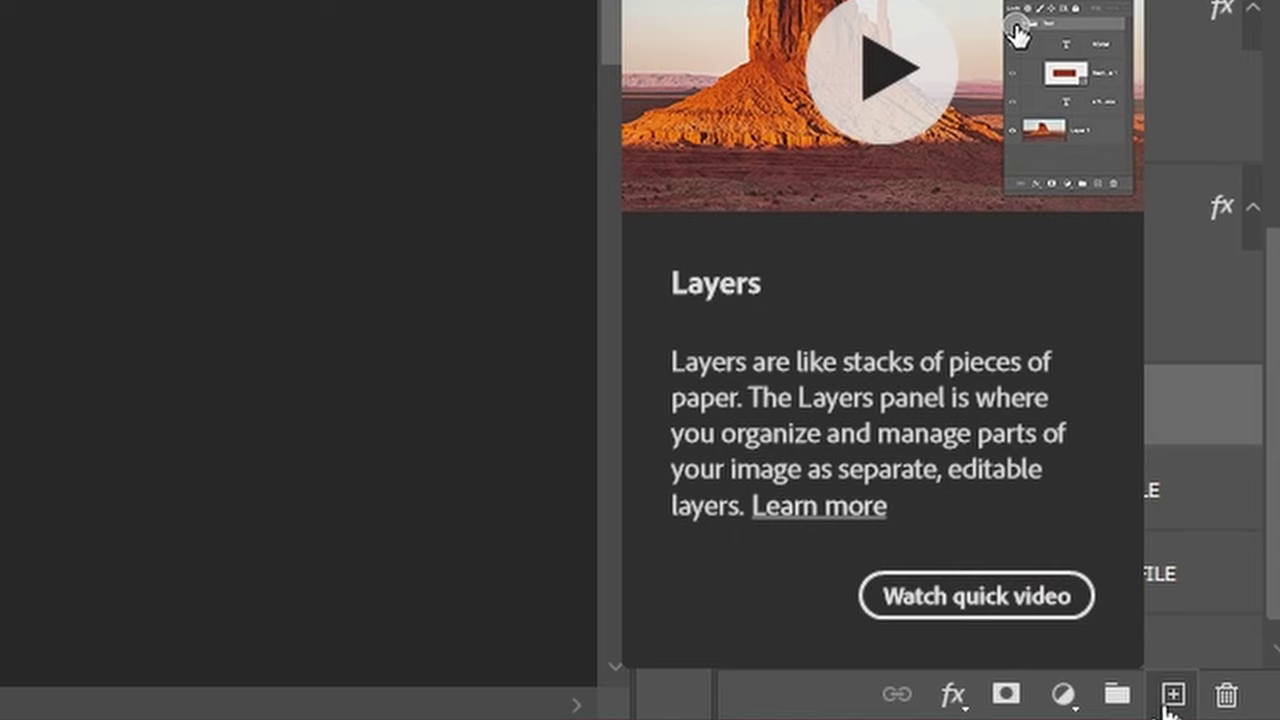
# Add a black (000000) Solid Color fill layer between MASK FULL and LUKA LEFT PROFILE.
pyautogui.click(1170, 697)
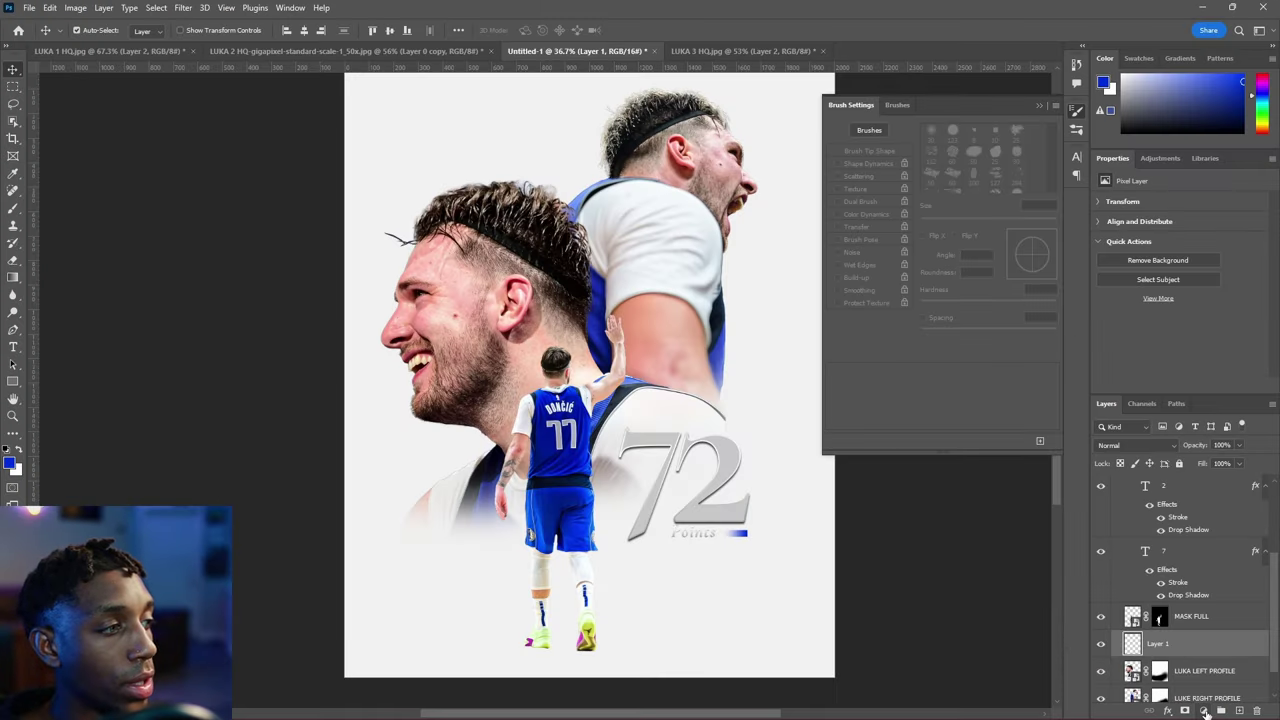
pyautogui.click(1205, 711)
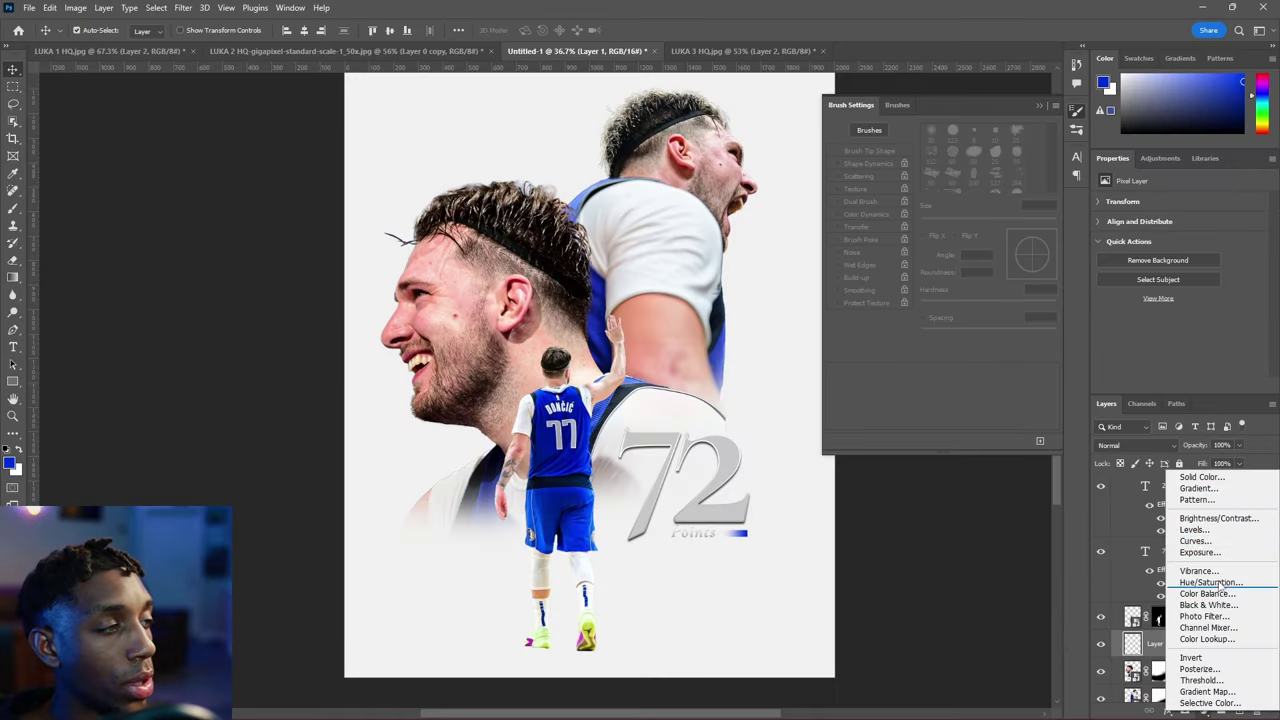
pyautogui.click(1175, 480)
pyautogui.moveTo(179, 341); pyautogui.dragTo(37, 427)
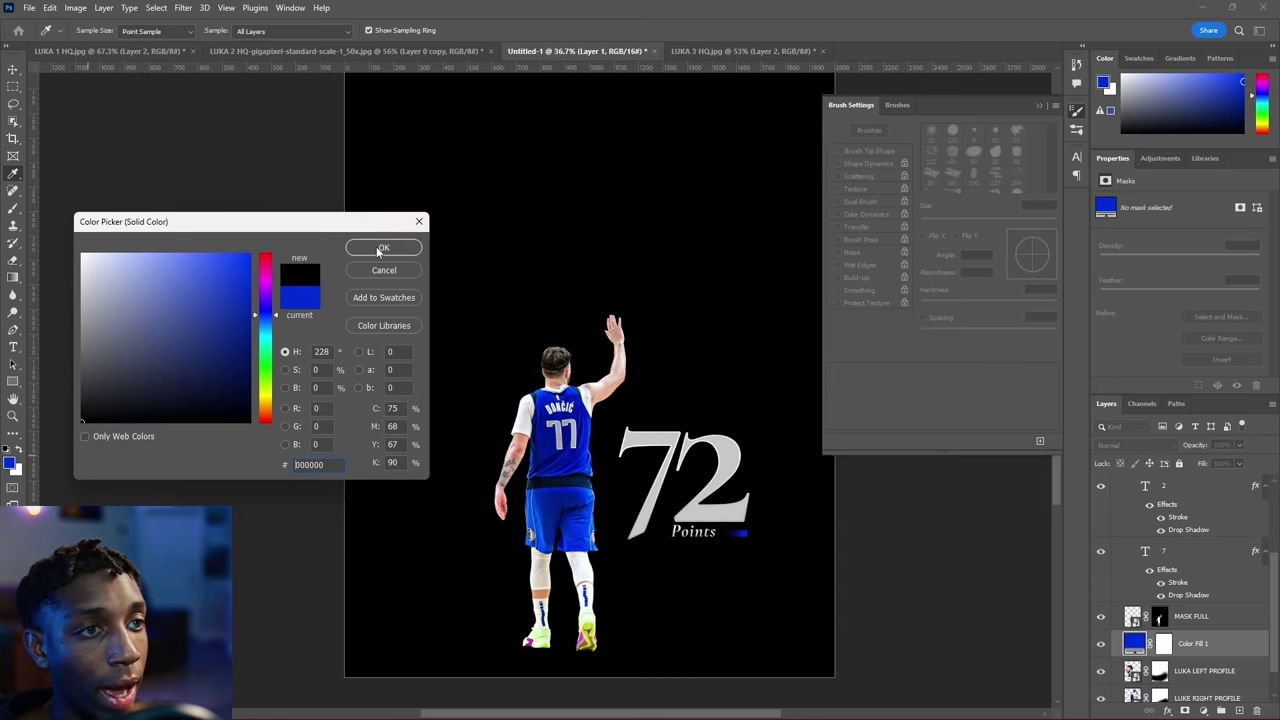
pyautogui.click(380, 251)
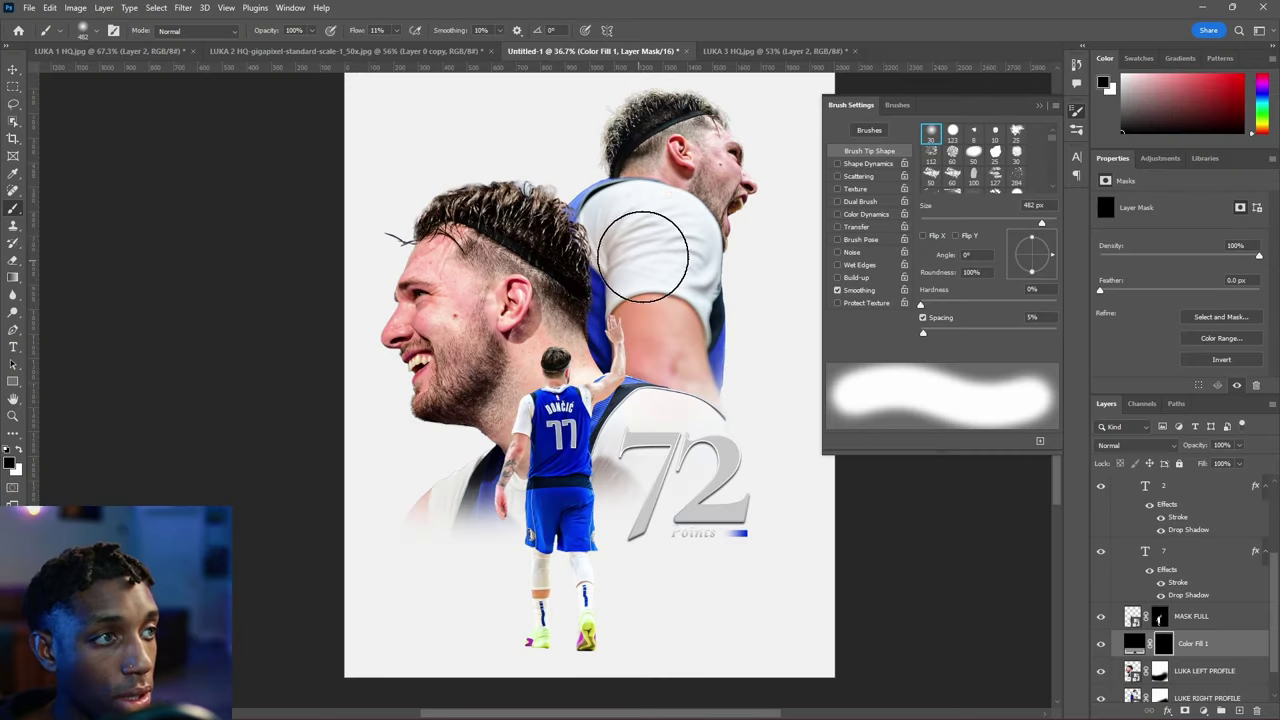
# Paint contact shadows under both shoes on Color Fill 1's black mask using a flattened, soft white brush at low flow.
pyautogui.rightClick(652, 253)
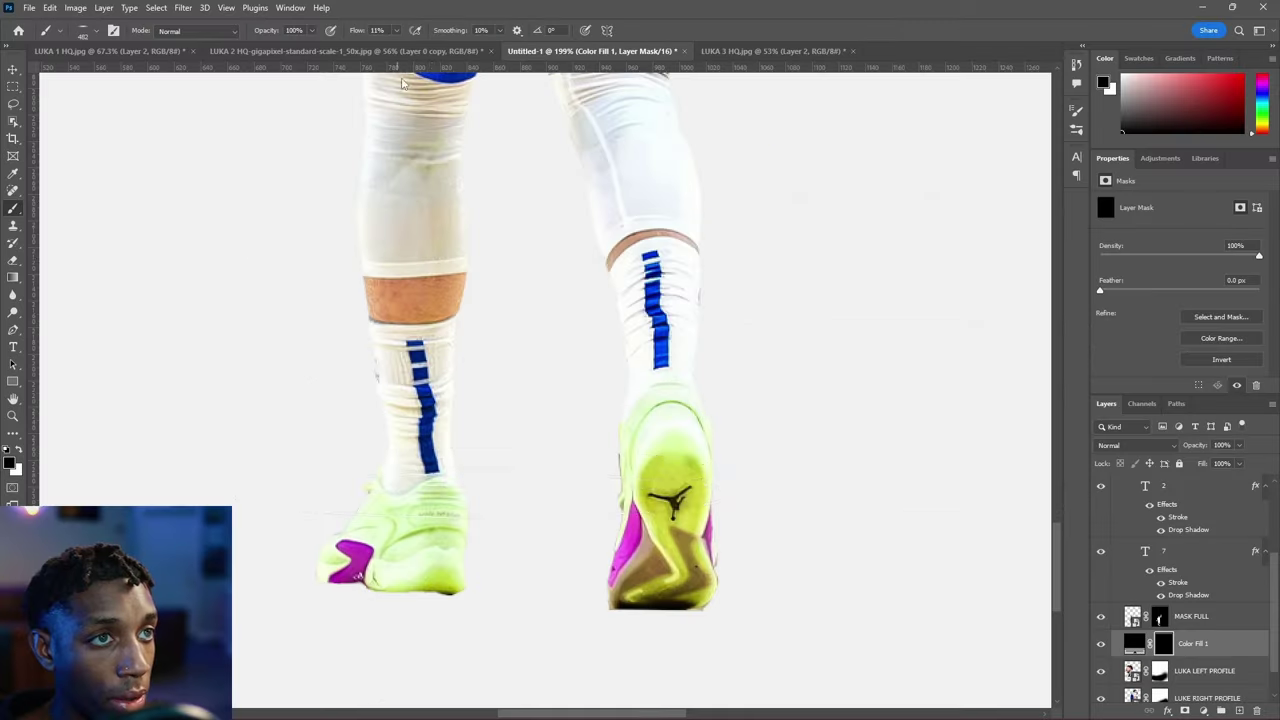
pyautogui.moveTo(397, 587); pyautogui.dragTo(418, 587)
pyautogui.moveTo(440, 597)
pyautogui.mouseDown()
pyautogui.moveTo(362, 594)
pyautogui.moveTo(420, 597)
pyautogui.mouseUp()
pyautogui.hotkey('ctrl', 'z')
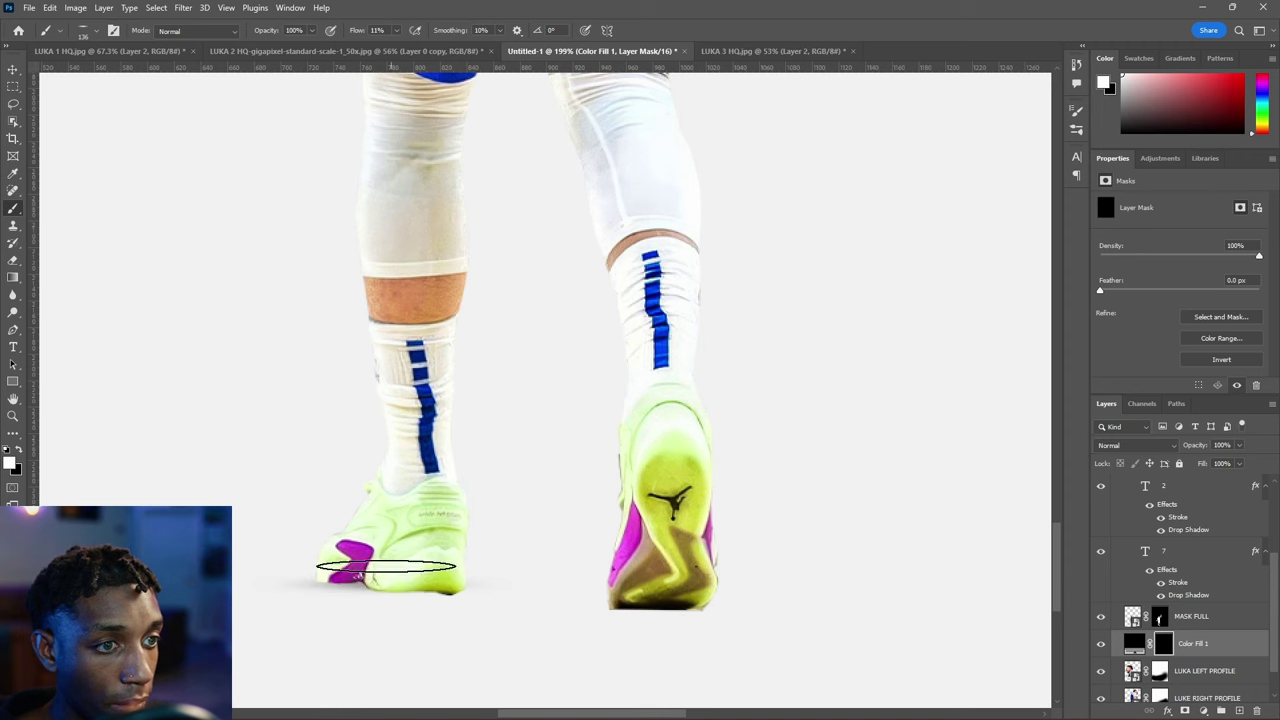
pyautogui.moveTo(607, 603)
pyautogui.mouseDown()
pyautogui.moveTo(656, 613)
pyautogui.moveTo(600, 610)
pyautogui.mouseUp()
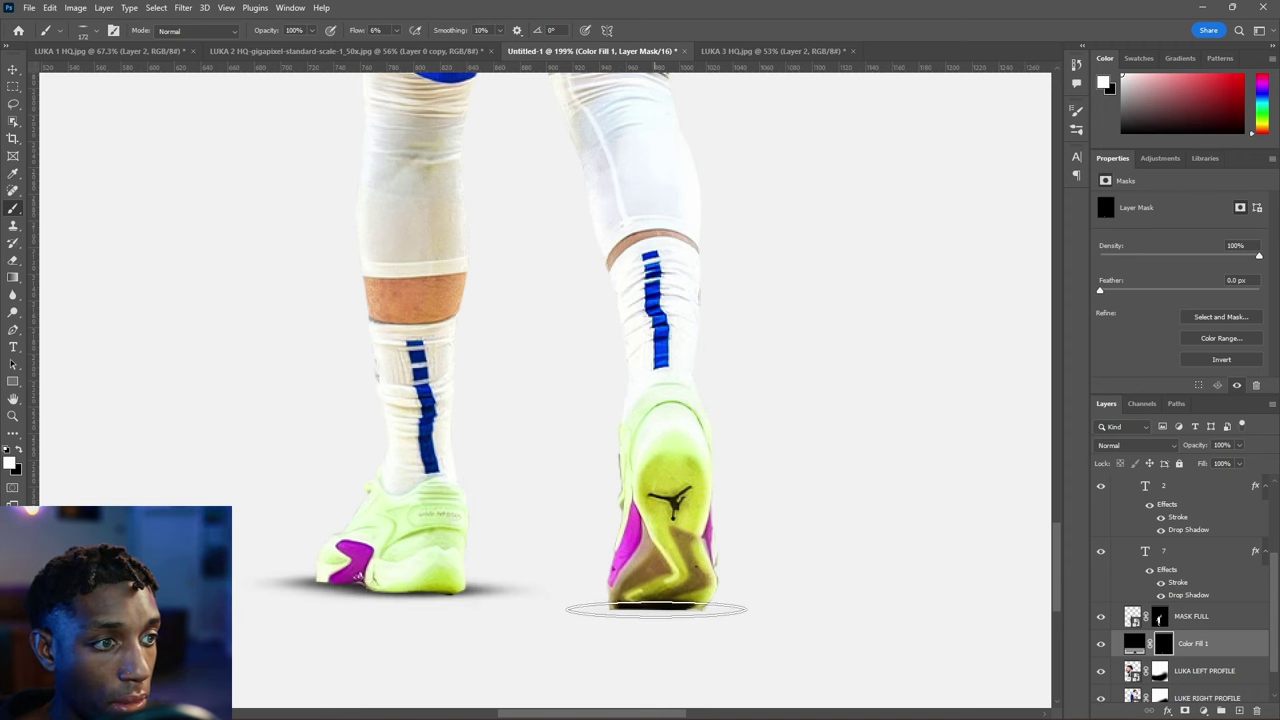
pyautogui.moveTo(686, 612); pyautogui.dragTo(600, 610)
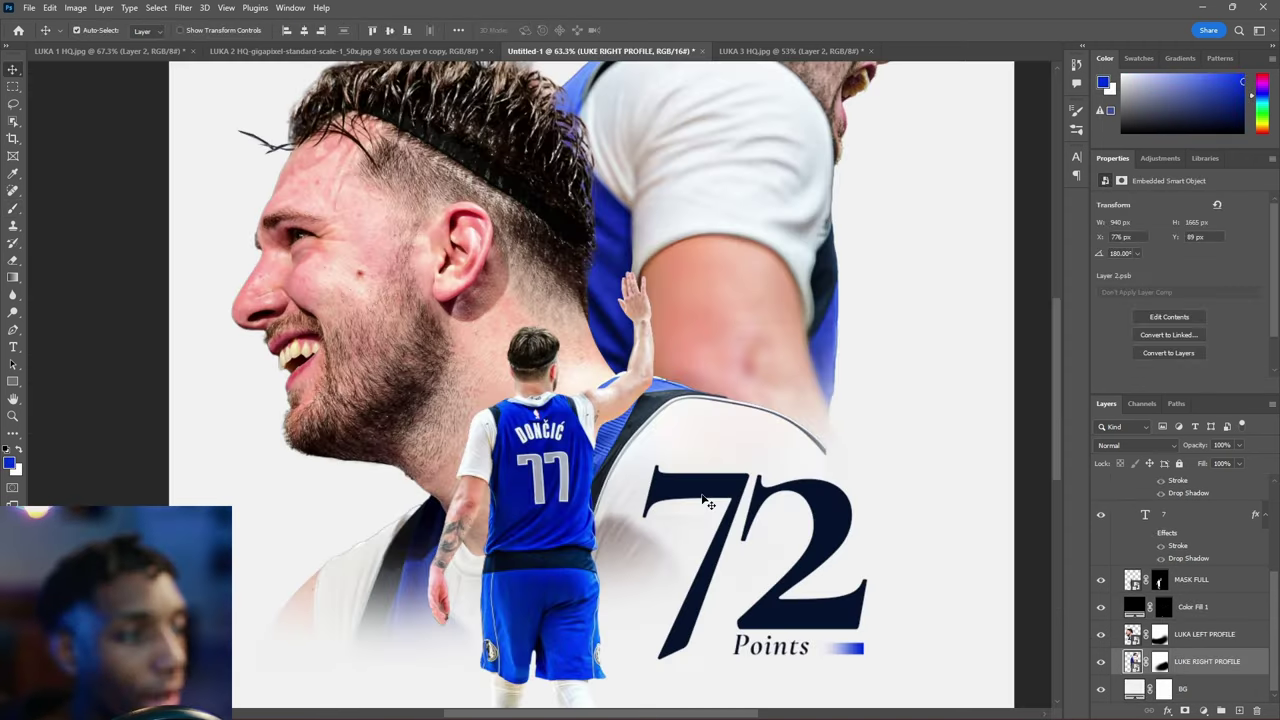
# Recolor the 7 text to light gray c7c7c7 and the 2 text to c8c8c8.
pyautogui.click(708, 503)
pyautogui.scroll(-2, 663, 423)
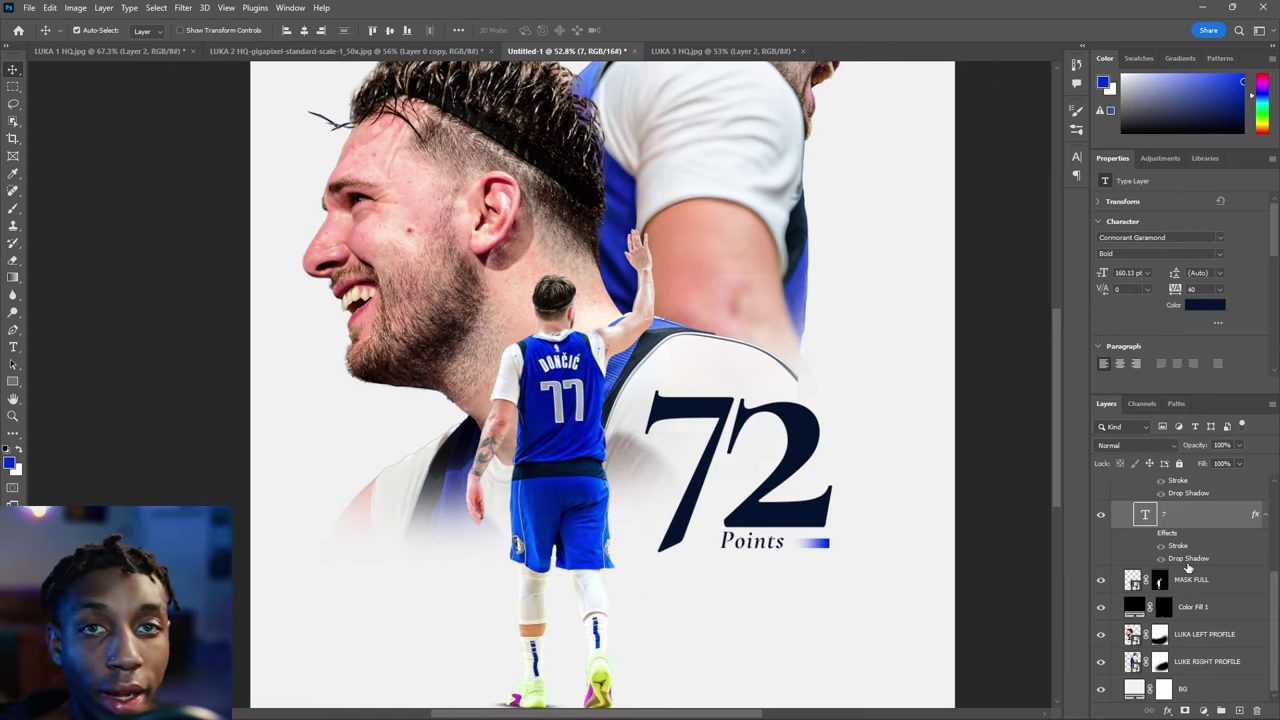
pyautogui.rightClick(1198, 569)
pyautogui.click(1142, 536)
pyautogui.scroll(-3, 745, 430)
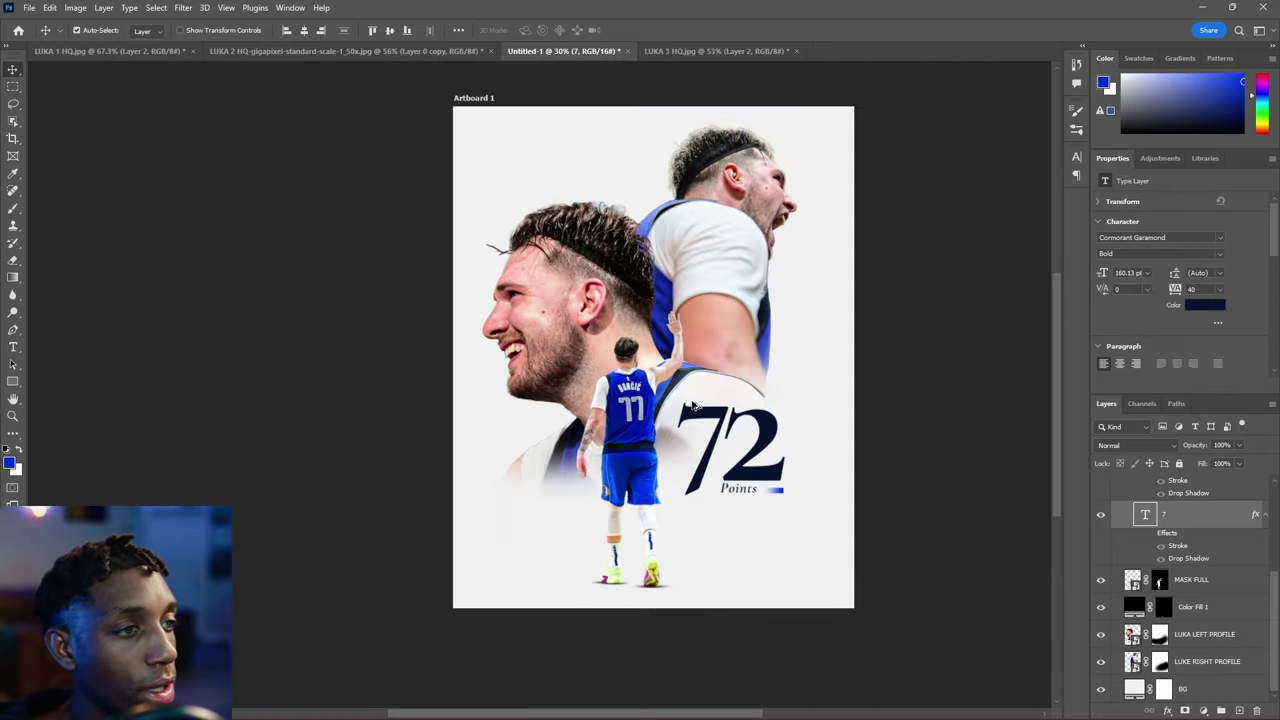
pyautogui.scroll(1, 740, 400)
pyautogui.click(1205, 304)
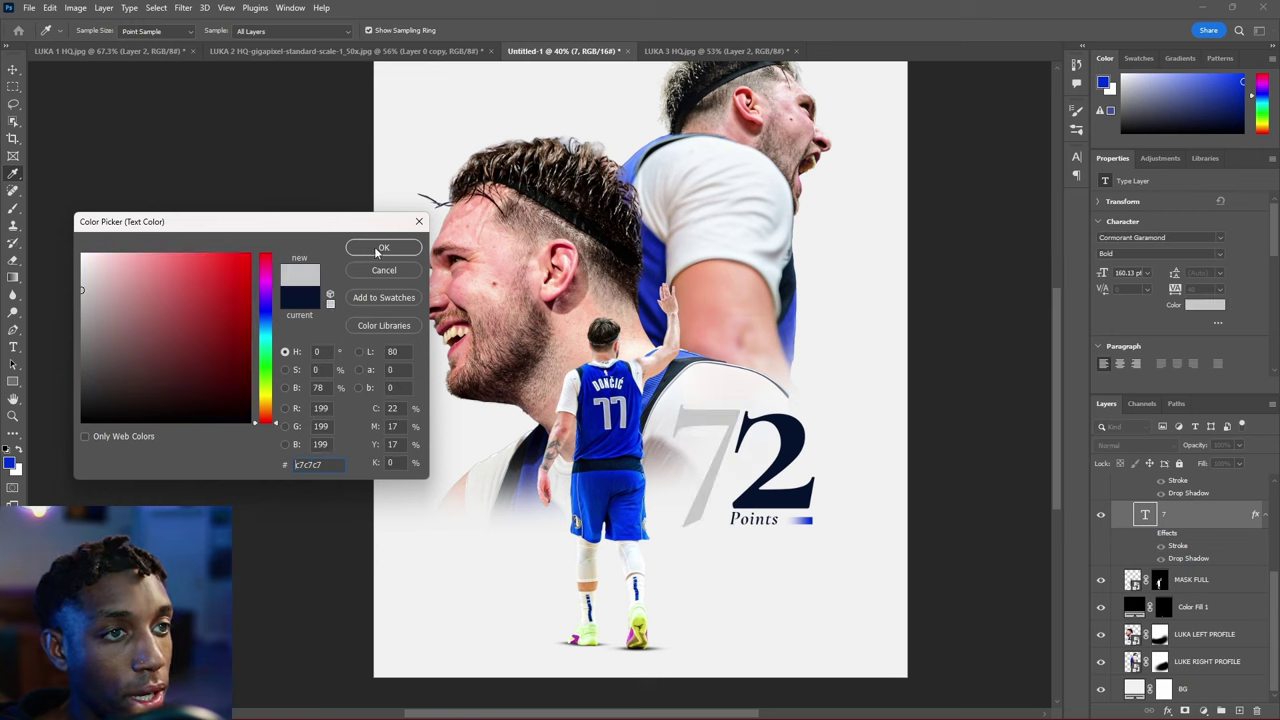
pyautogui.click(384, 249)
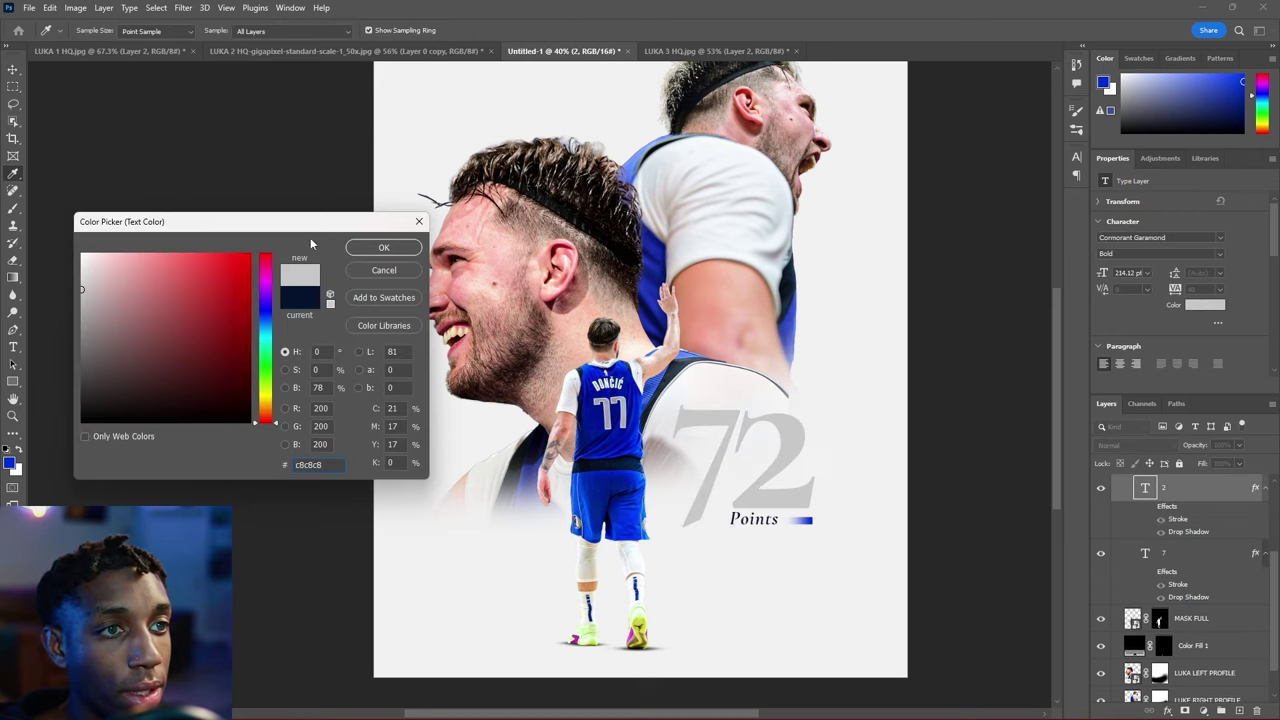
pyautogui.click(383, 248)
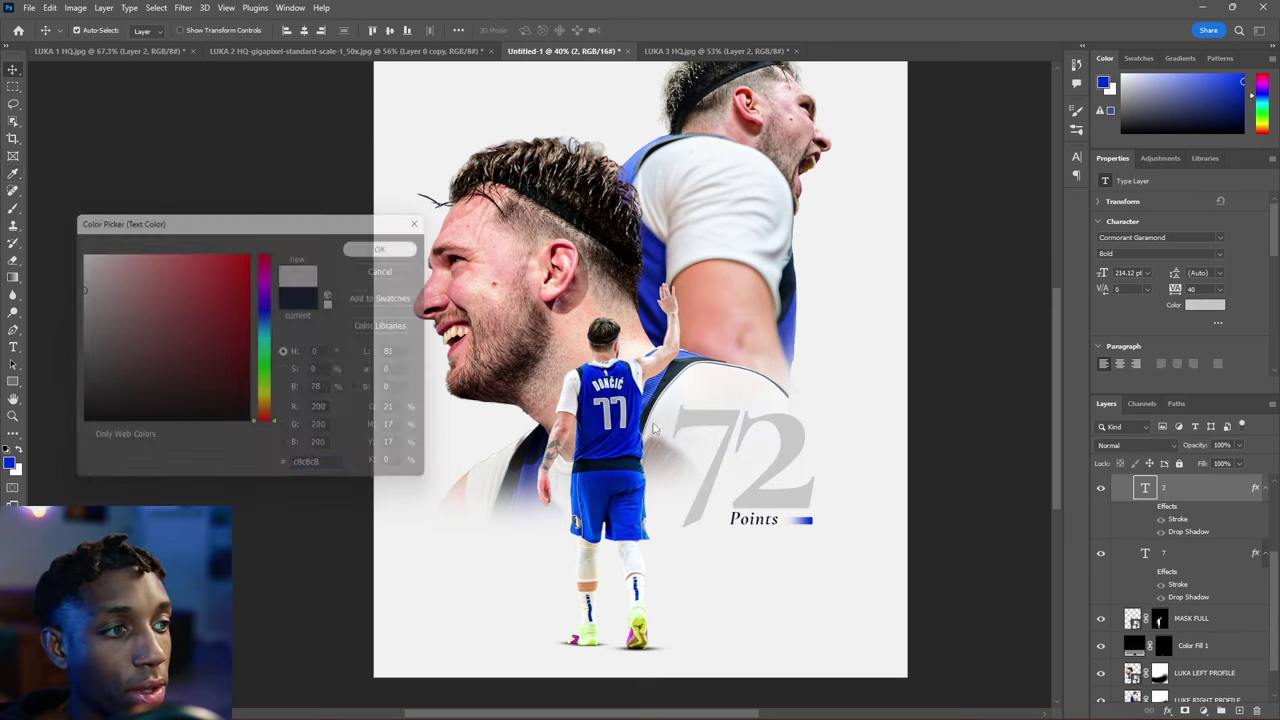
# Recolor the Points text to a light gray matching the large numerals.
pyautogui.click(751, 520)
pyautogui.click(757, 525)
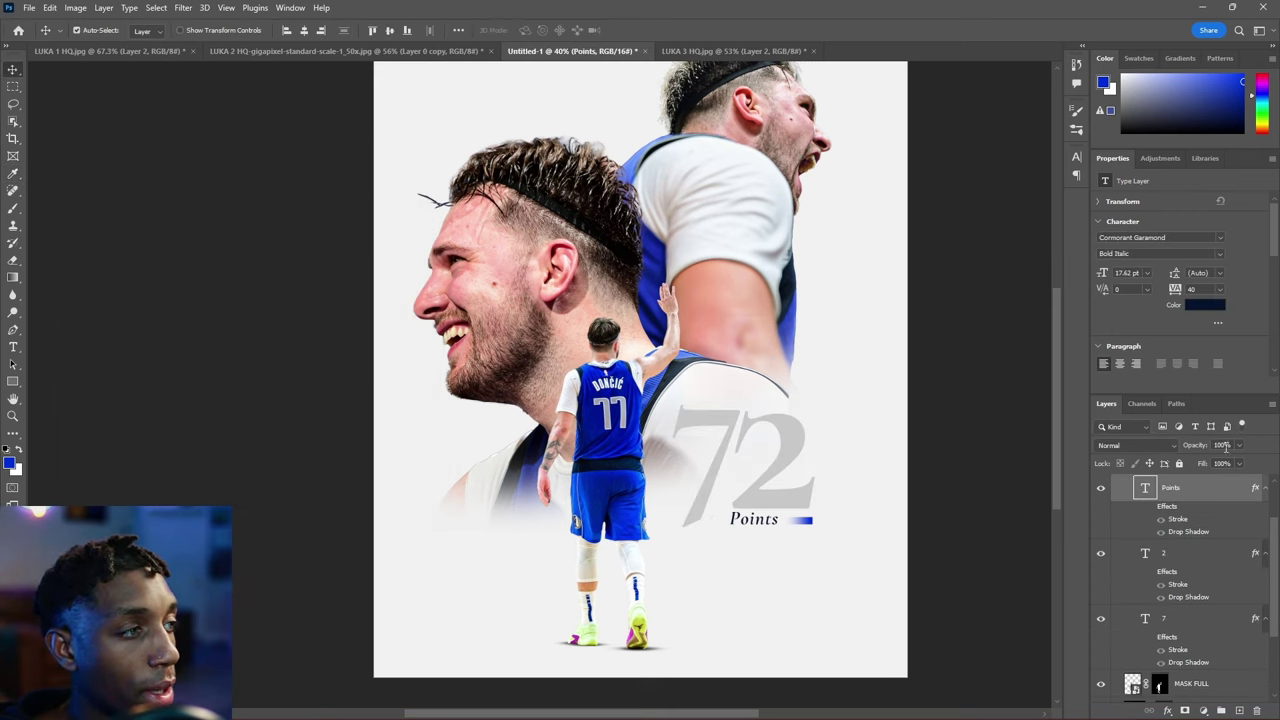
pyautogui.click(1213, 306)
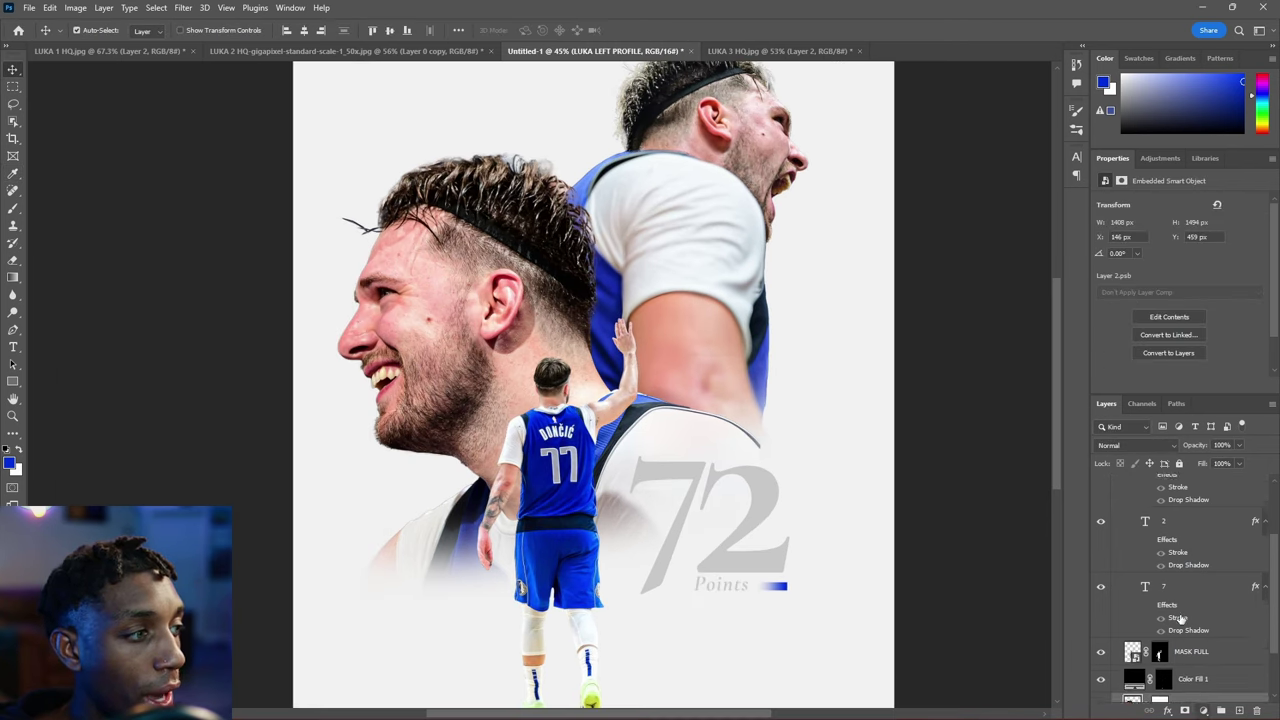
# Add a Curves adjustment layer above LUKA LEFT PROFILE and clip it to that layer.
pyautogui.scroll(-2, 1216, 671)
pyautogui.click(1204, 711)
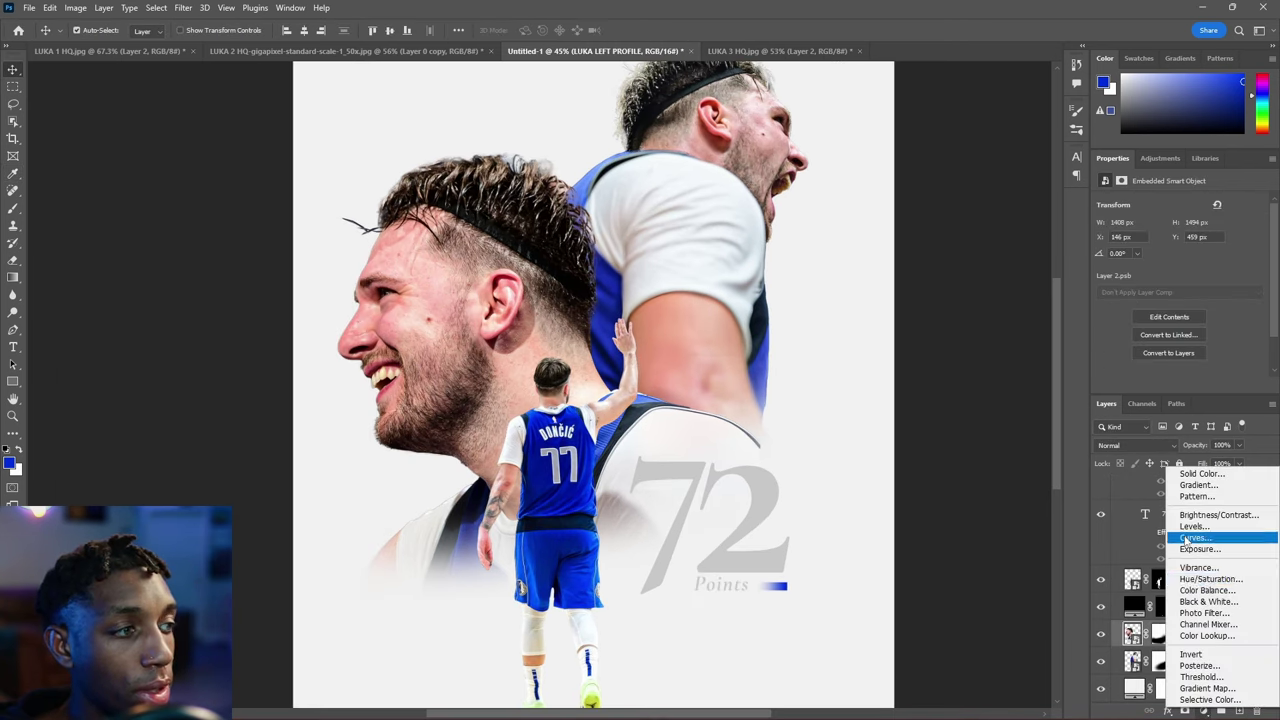
pyautogui.click(1204, 537)
pyautogui.rightClick(1200, 633)
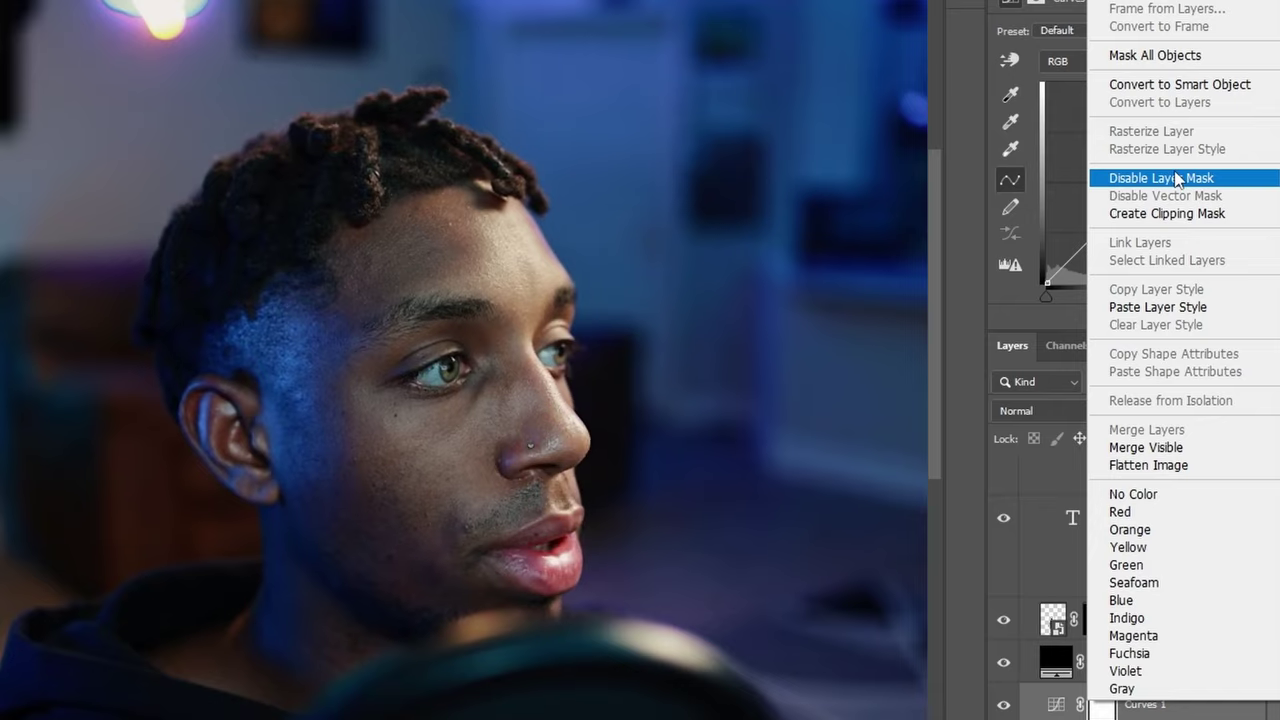
pyautogui.click(1205, 319)
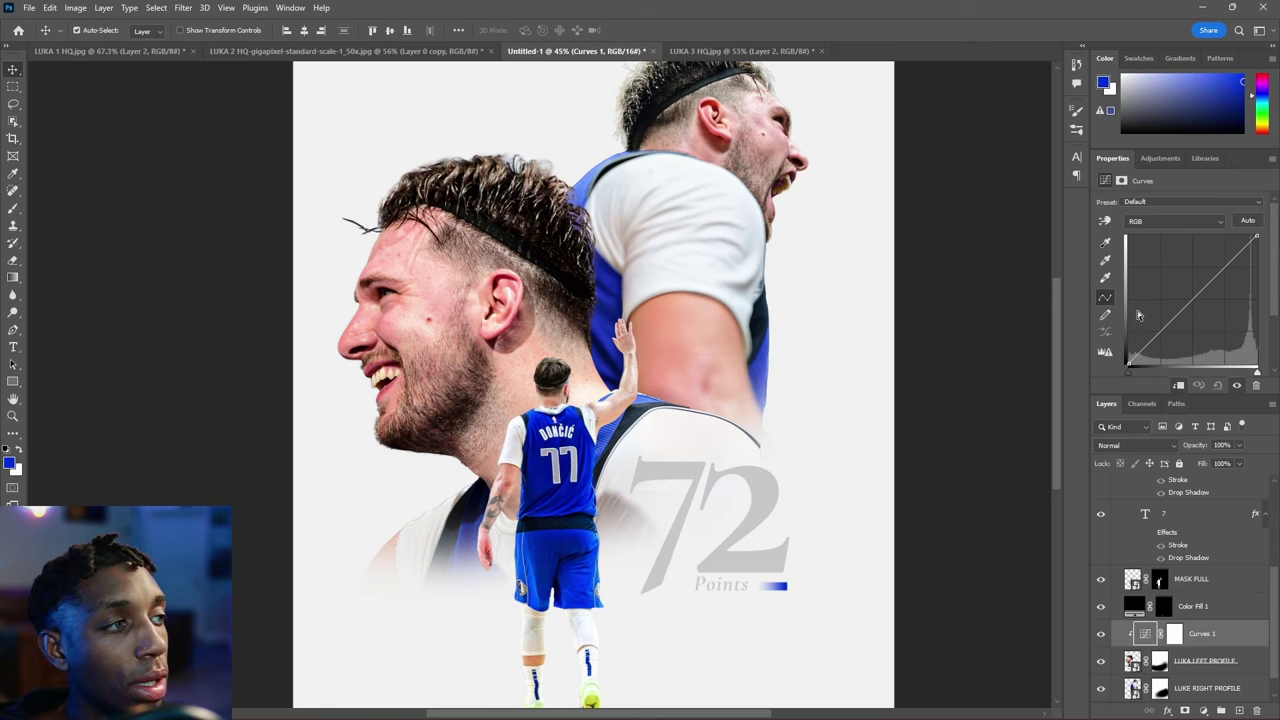
# Add shadow, midtone and highlight points to the RGB curve, lifting the shadows and slightly lowering the highlights.
pyautogui.click(1191, 302)
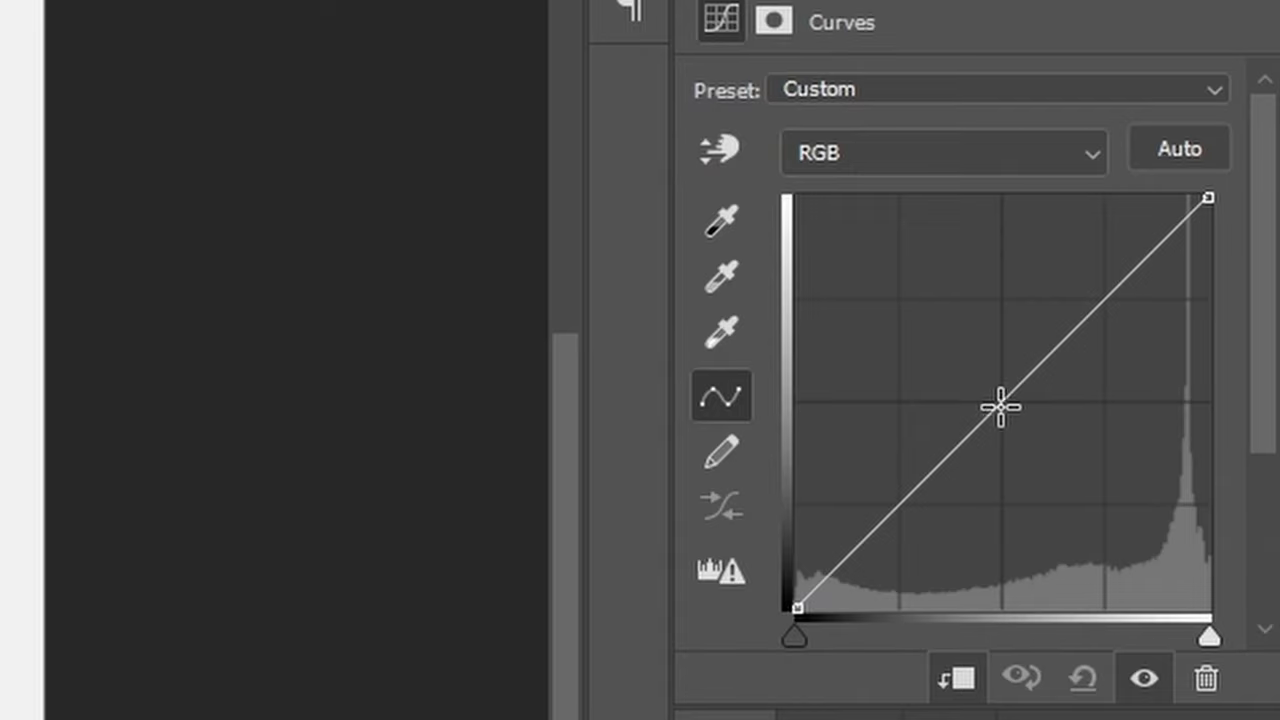
pyautogui.click(1160, 336)
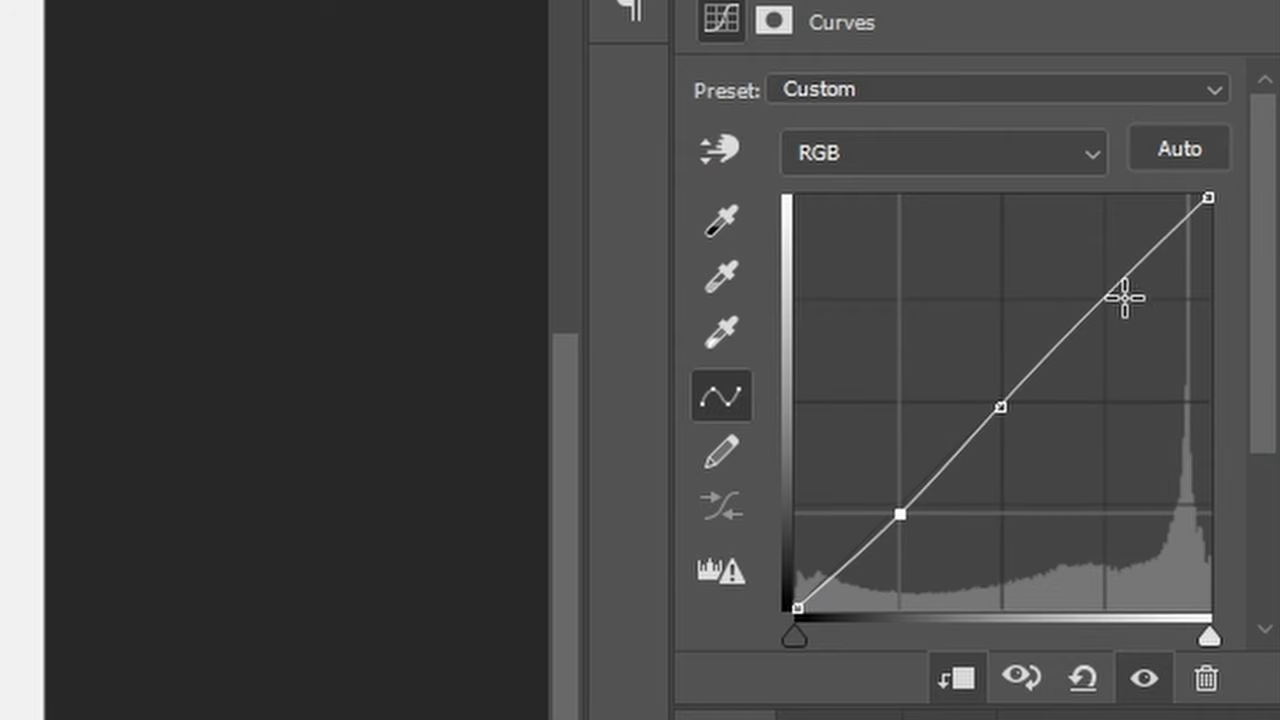
pyautogui.click(1125, 298)
pyautogui.moveTo(1001, 407)
pyautogui.mouseDown()
pyautogui.moveTo(1014, 424)
pyautogui.moveTo(998, 406)
pyautogui.mouseUp()
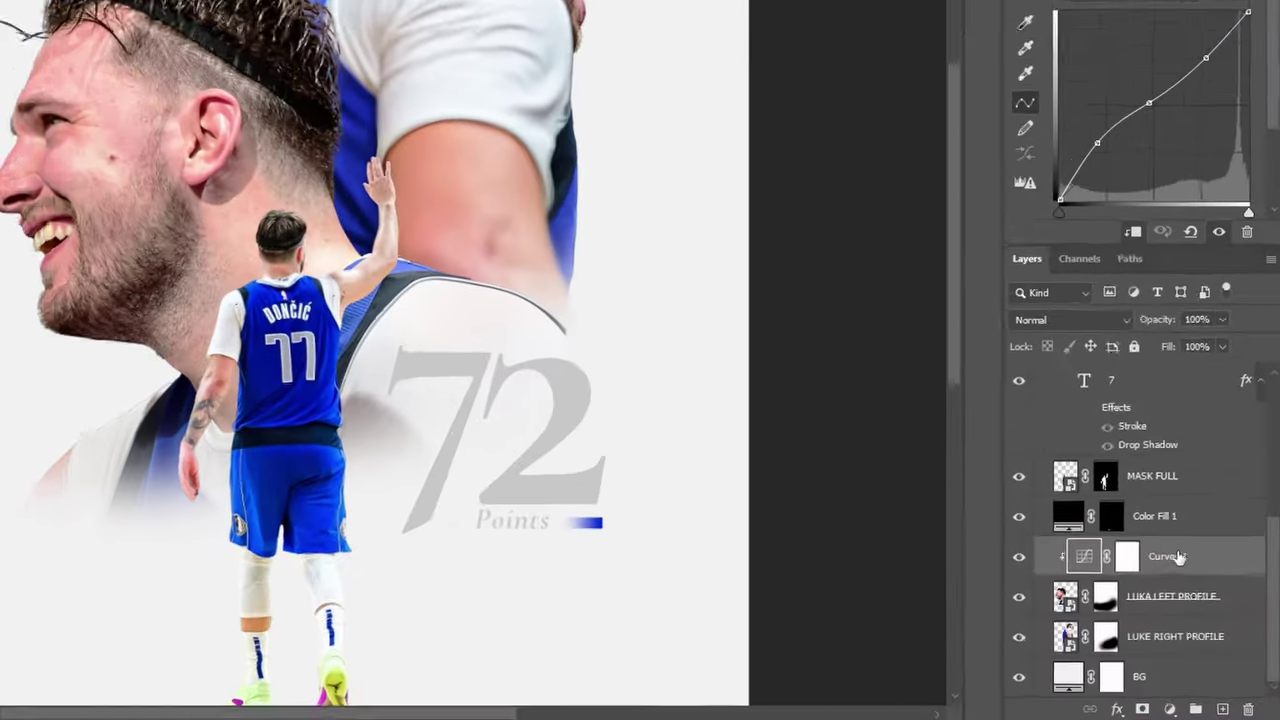
# Duplicate the Curves adjustment above LUKE RIGHT PROFILE, clip it to that layer and adjust its shadow point.
pyautogui.moveTo(1209, 606); pyautogui.dragTo(1213, 654)
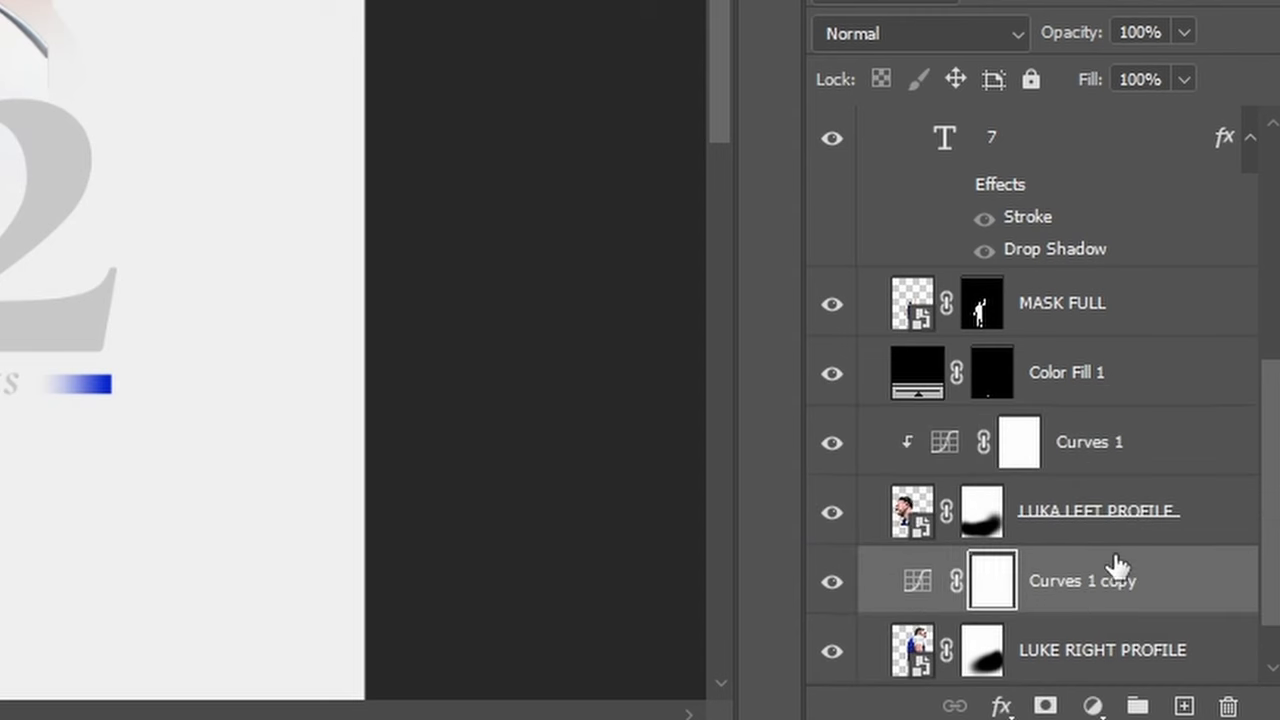
pyautogui.keyDown('alt'); pyautogui.click(1077, 611); pyautogui.keyUp('alt')
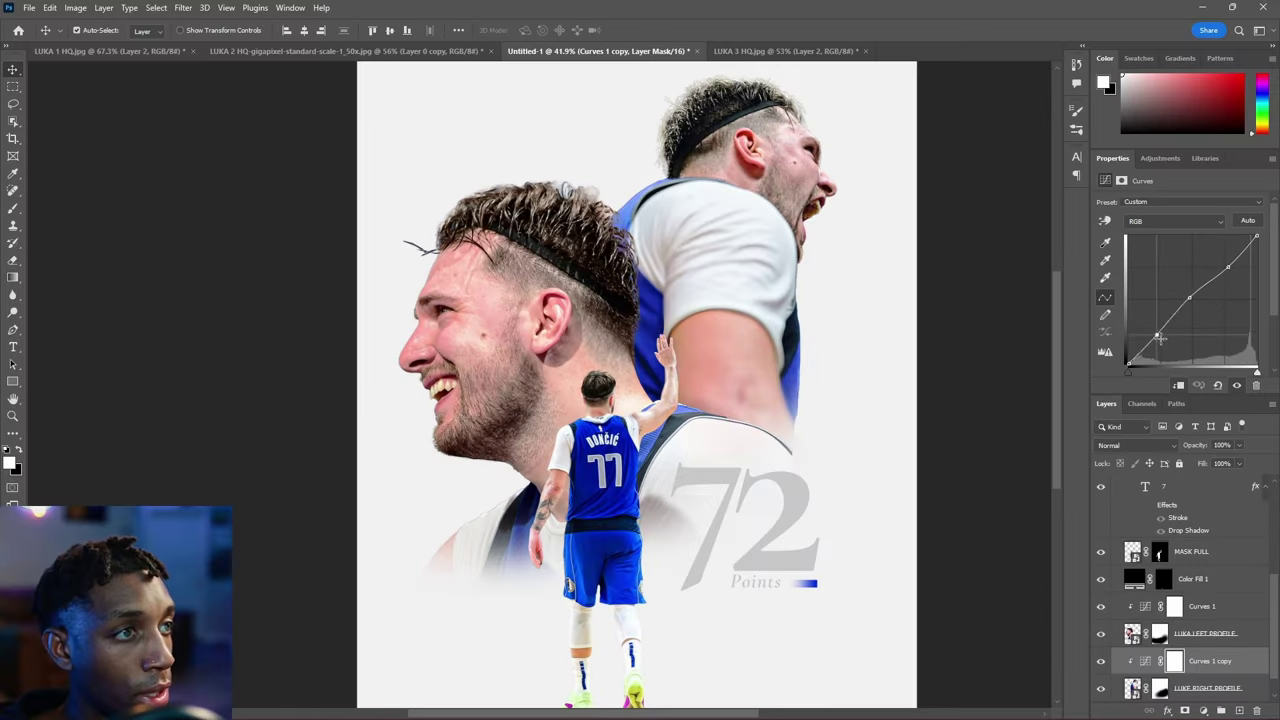
pyautogui.moveTo(1160, 340); pyautogui.dragTo(1157, 333)
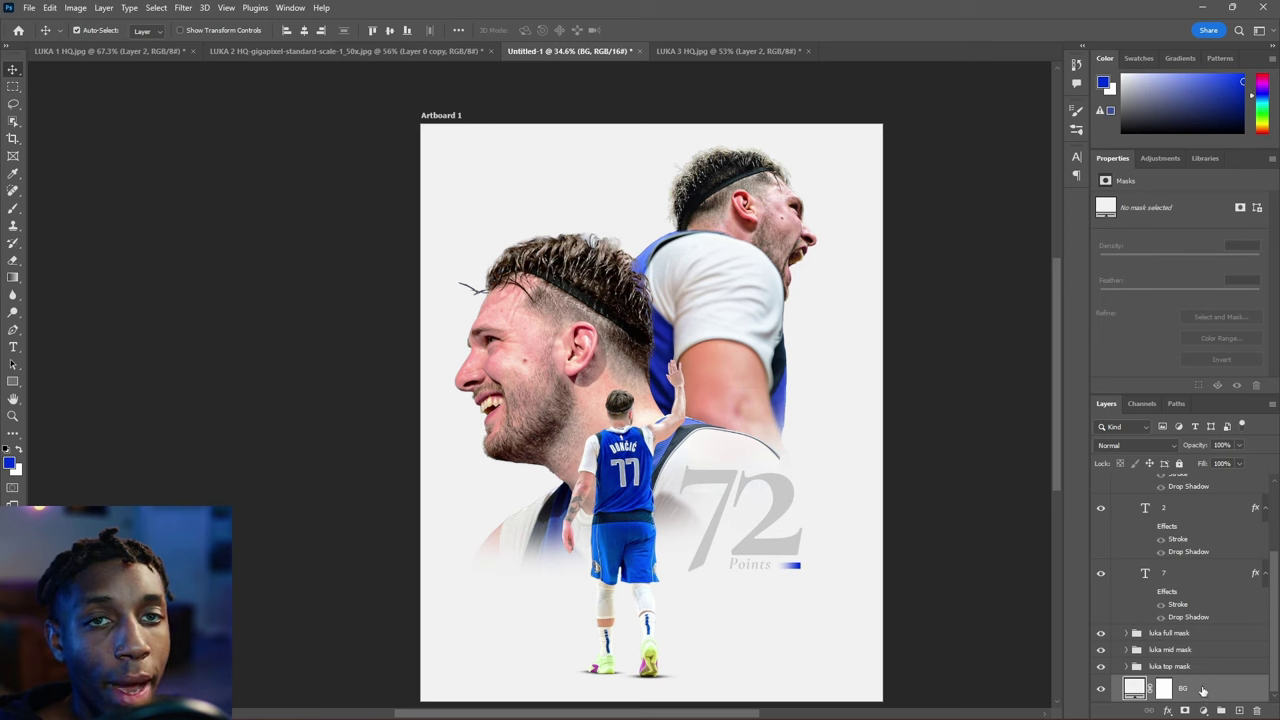
# Create a new layer above BG, sample the poster background and set the foreground color to gray aaaaaa.
pyautogui.click(1240, 711)
pyautogui.press('i')
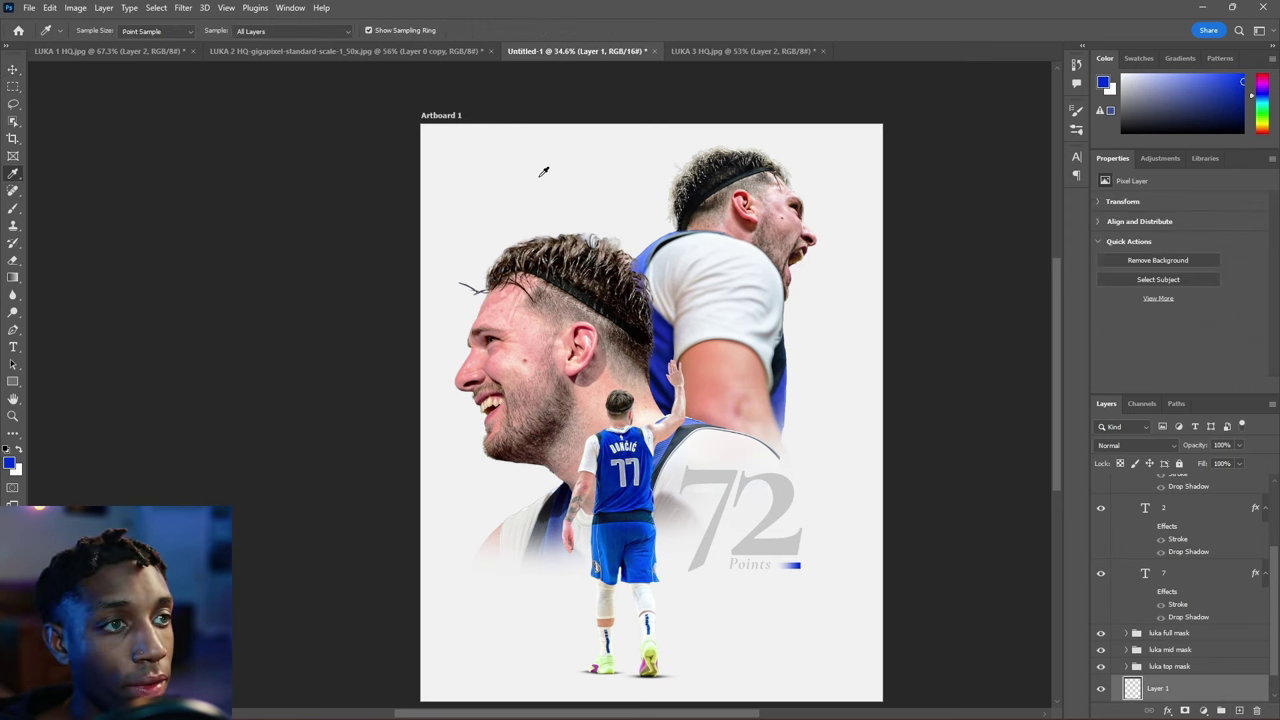
pyautogui.click(609, 178)
pyautogui.click(10, 461)
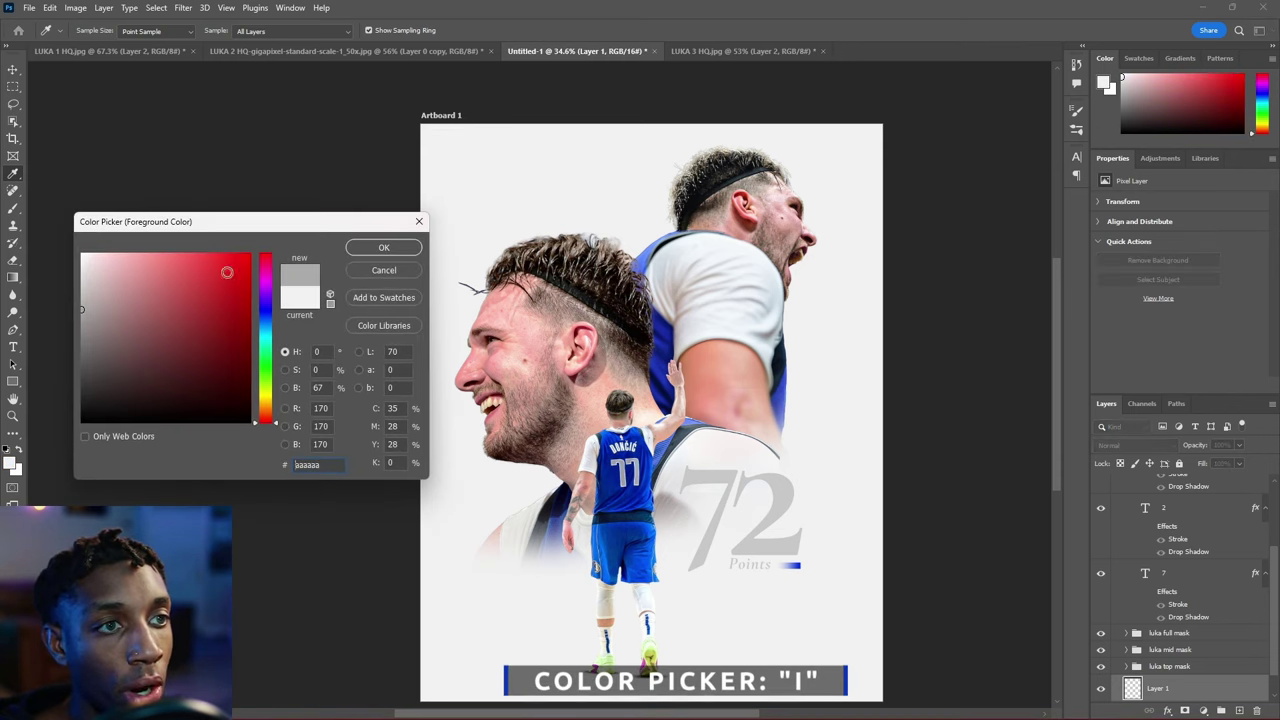
pyautogui.click(383, 247)
# Brush soft gray shading behind the players on Layer 1 at 6% flow and thin it with a large eraser at 0% hardness.
pyautogui.press('b')
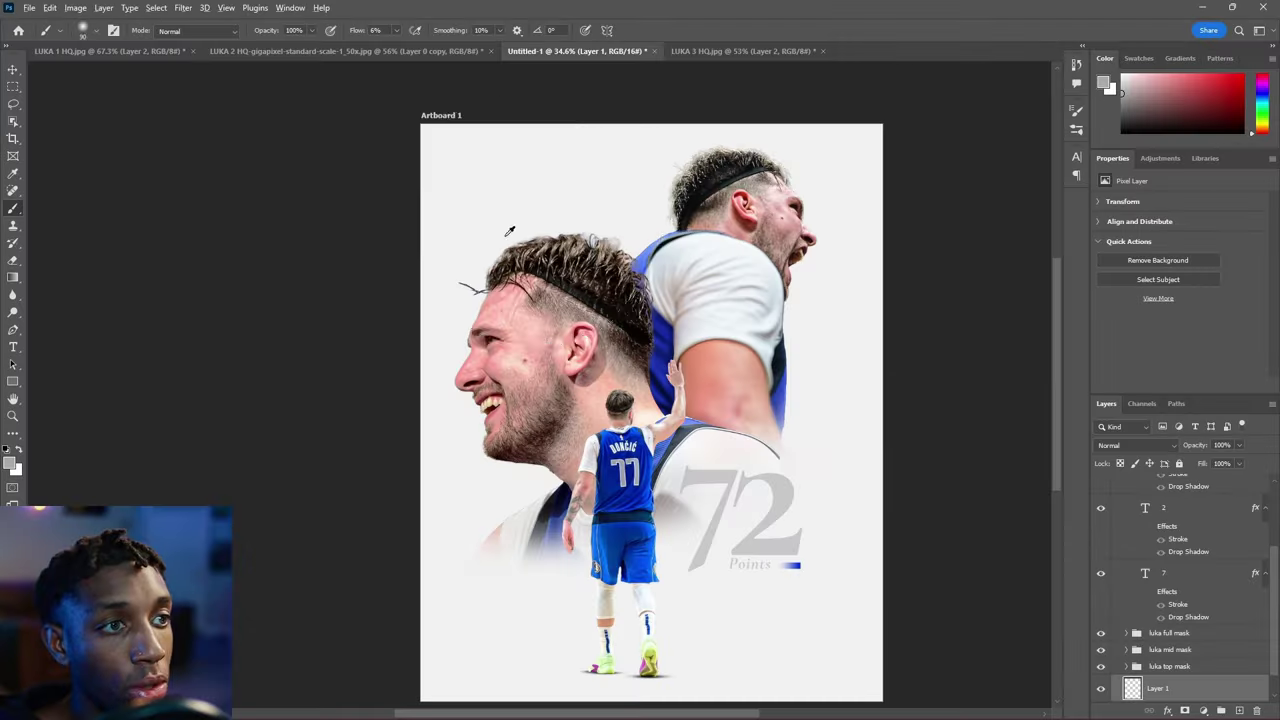
pyautogui.moveTo(536, 268); pyautogui.dragTo(651, 268)
pyautogui.moveTo(541, 223)
pyautogui.mouseDown()
pyautogui.moveTo(420, 363)
pyautogui.moveTo(681, 223)
pyautogui.mouseUp()
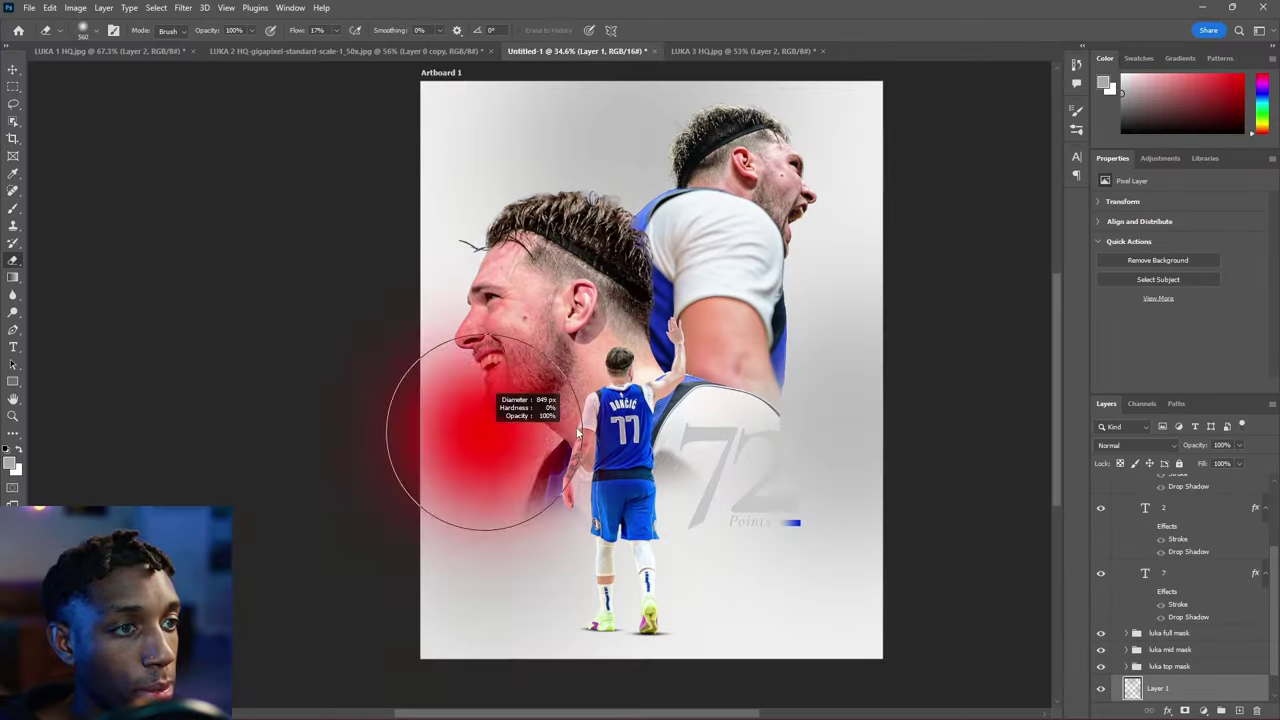
pyautogui.moveTo(577, 433); pyautogui.dragTo(790, 433)
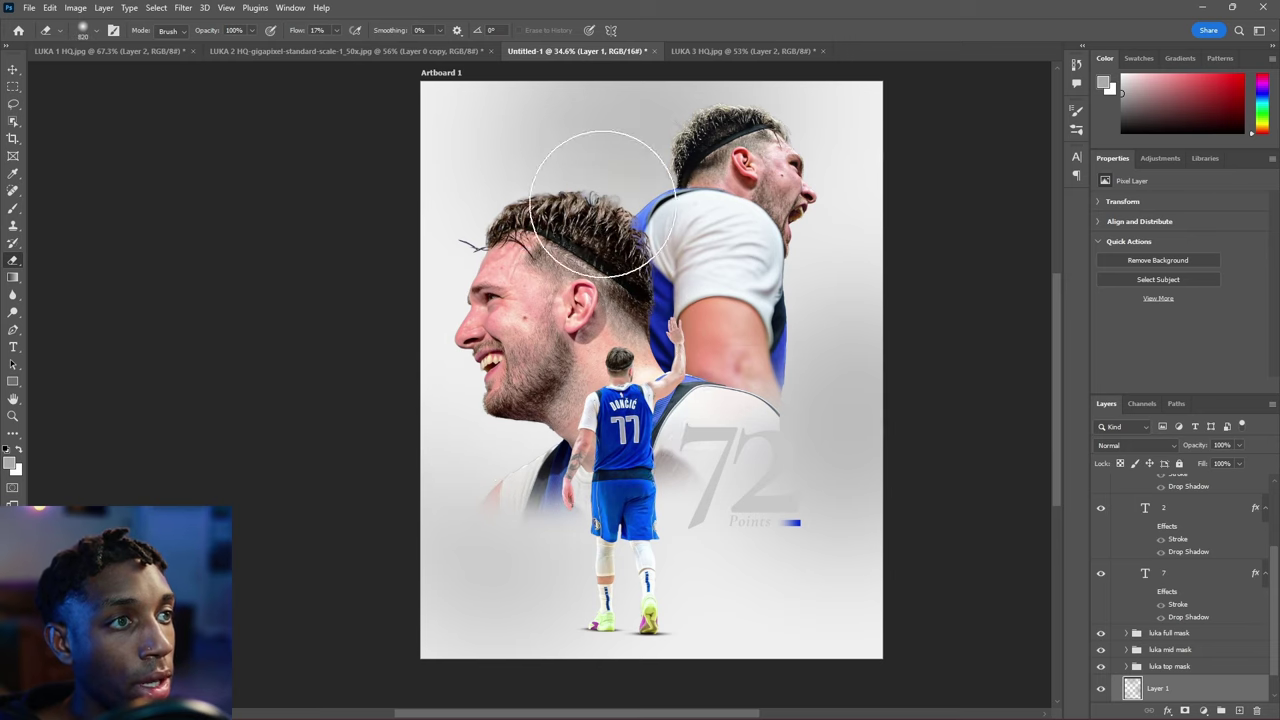
pyautogui.moveTo(603, 205)
pyautogui.mouseDown()
pyautogui.moveTo(586, 229)
pyautogui.moveTo(614, 157)
pyautogui.moveTo(800, 400)
pyautogui.moveTo(865, 355)
pyautogui.mouseUp()
# Add more gray shading beside the shouting player's torso, then soften it and the area near the 72 with the eraser.
pyautogui.press('b')
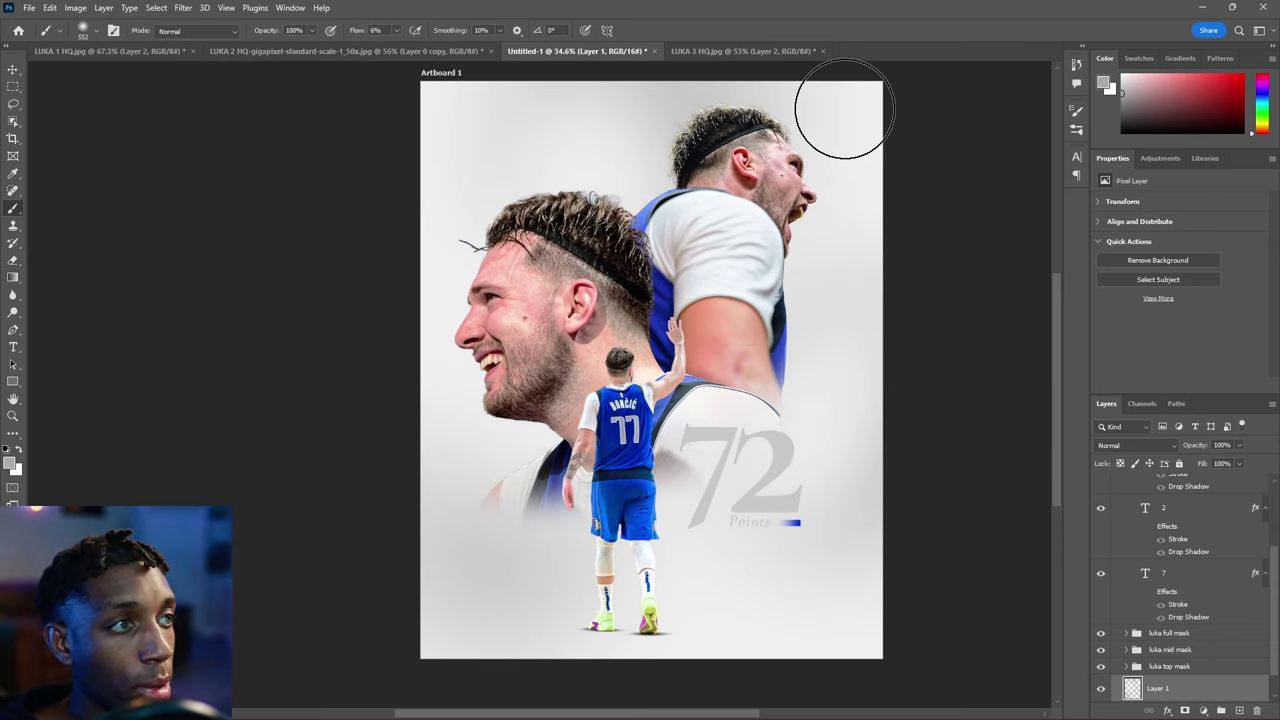
pyautogui.moveTo(820, 267); pyautogui.dragTo(822, 290)
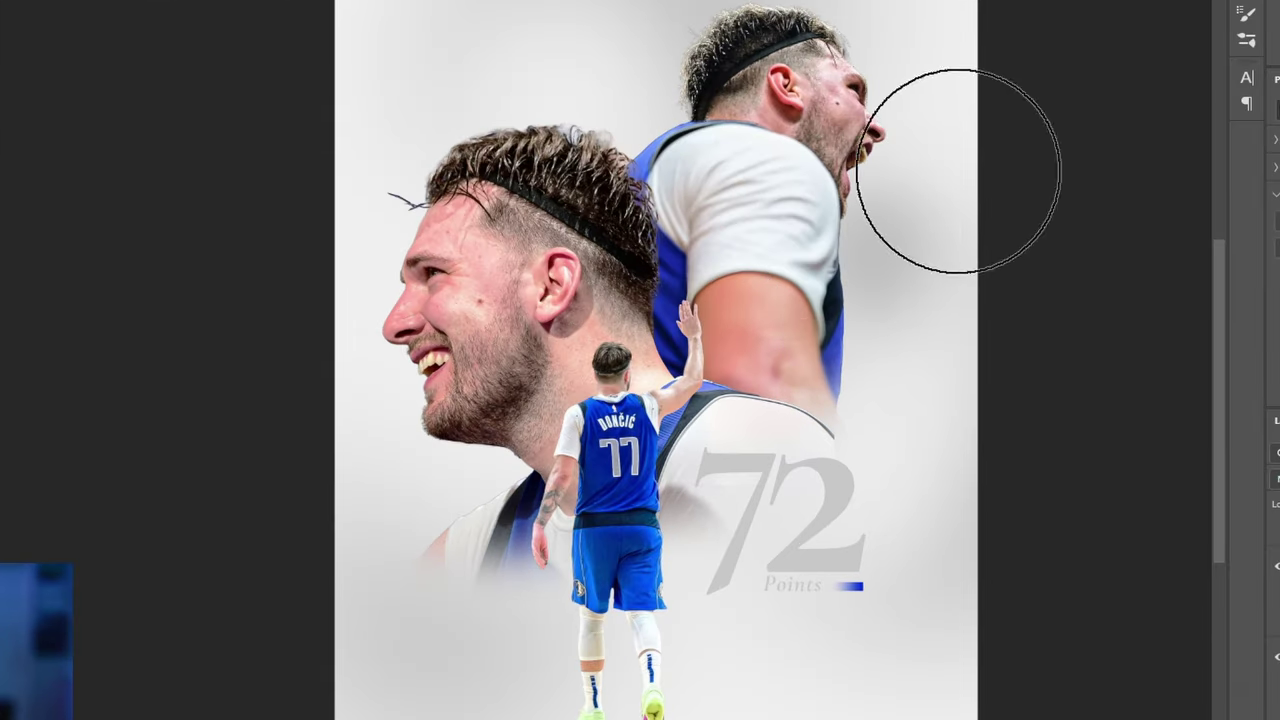
pyautogui.press('e')
pyautogui.moveTo(958, 192)
pyautogui.mouseDown()
pyautogui.moveTo(923, 212)
pyautogui.moveTo(893, 199)
pyautogui.mouseUp()
pyautogui.moveTo(878, 575)
pyautogui.mouseDown()
pyautogui.moveTo(915, 575)
pyautogui.moveTo(900, 573)
pyautogui.mouseUp()
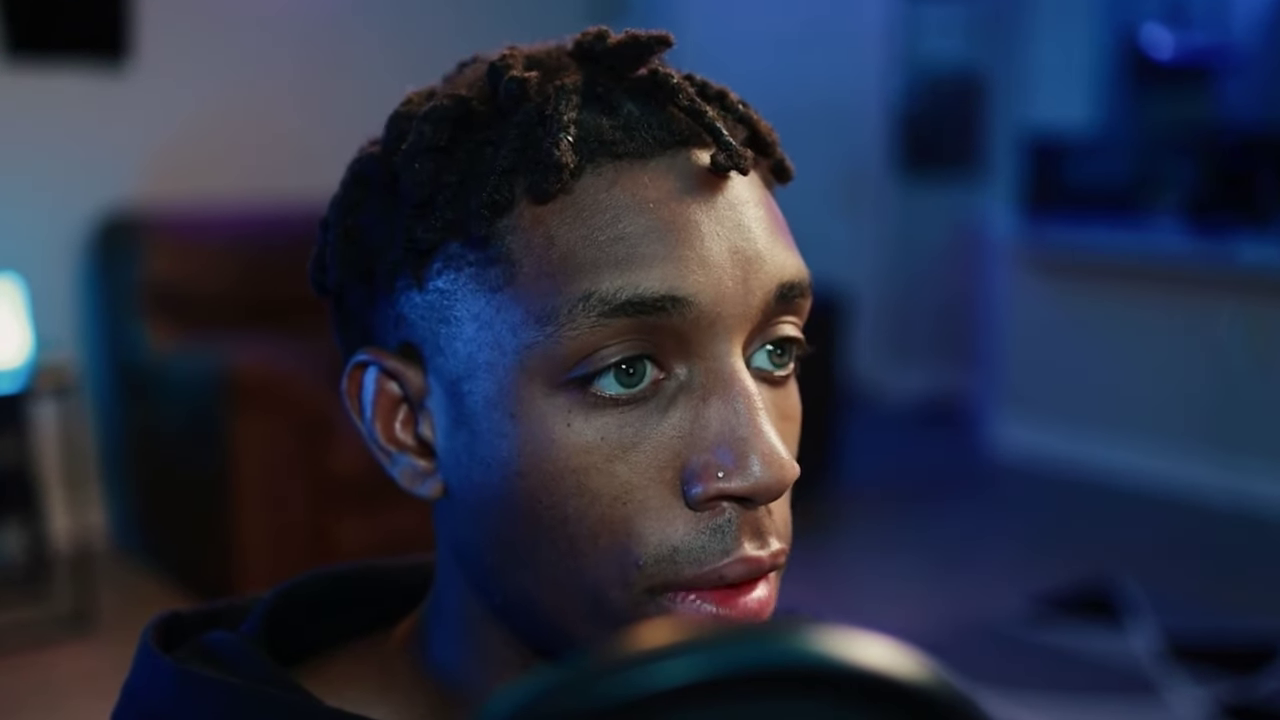
# Add a Solid Color fill of dbdbdb above 72 PTS GROUP and set its blend mode to Linear Dodge (Add).
pyautogui.click(1090, 506)
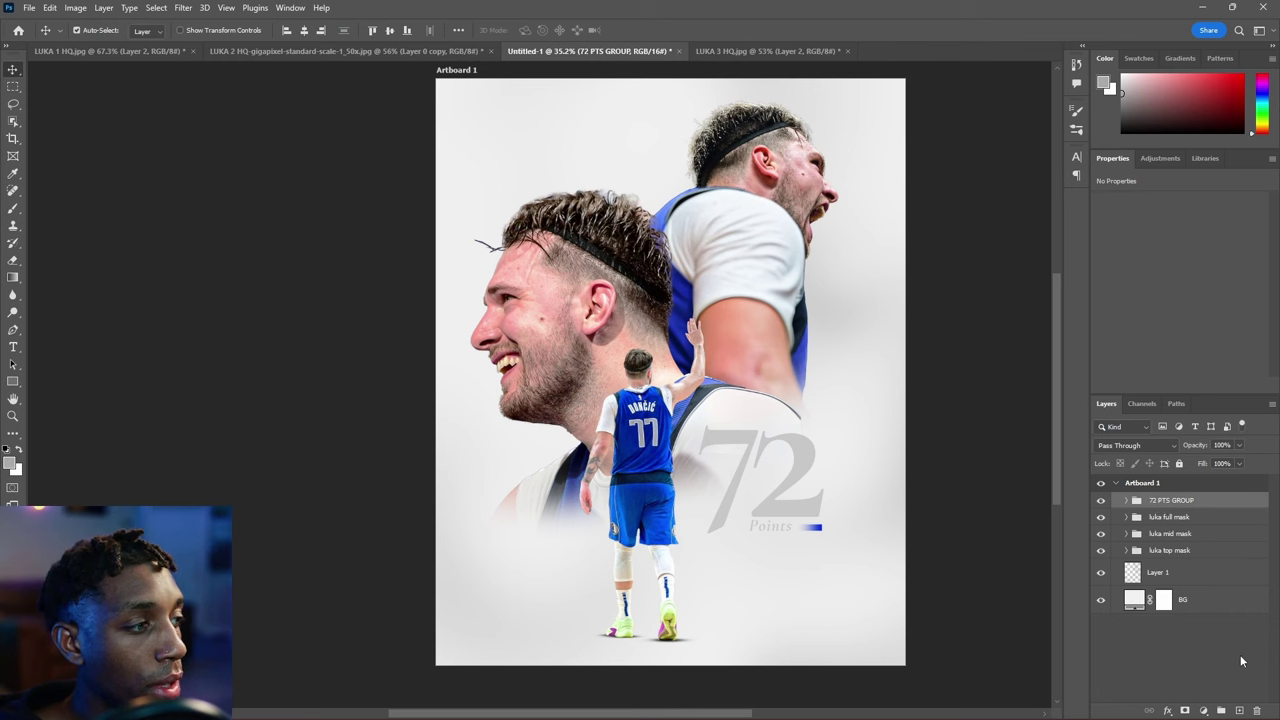
pyautogui.click(1203, 710)
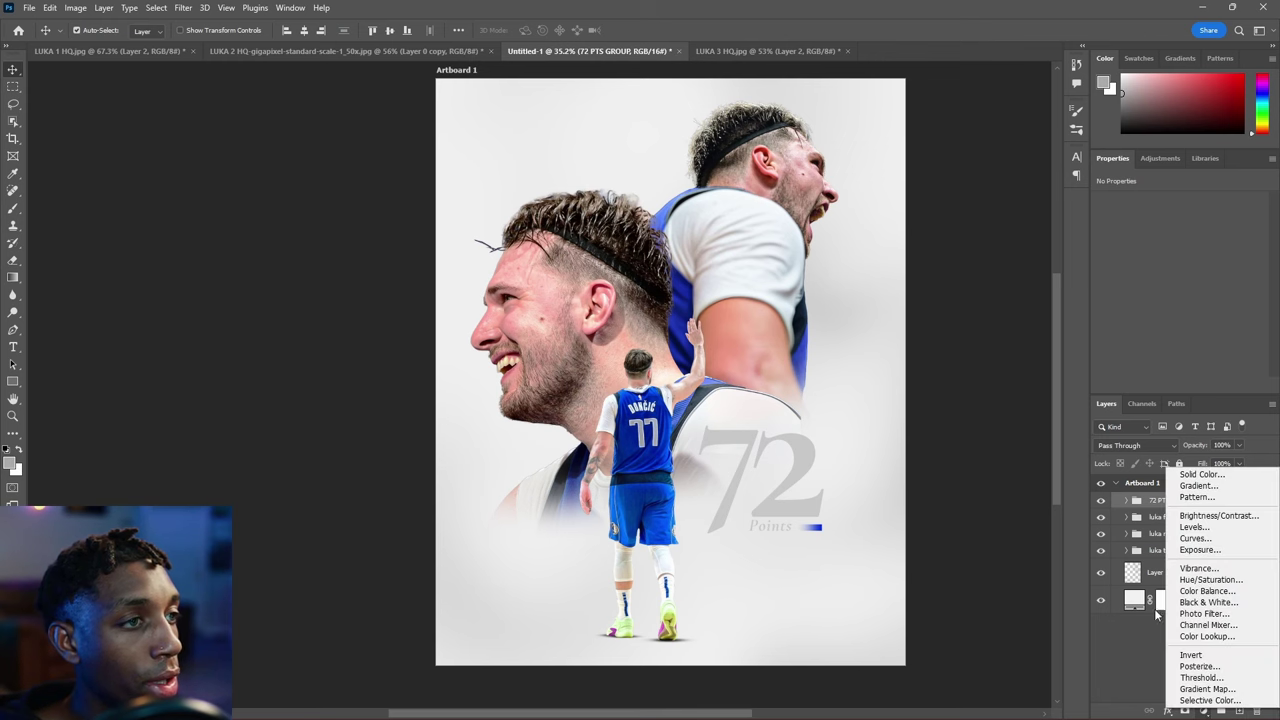
pyautogui.click(1202, 474)
pyautogui.click(85, 275)
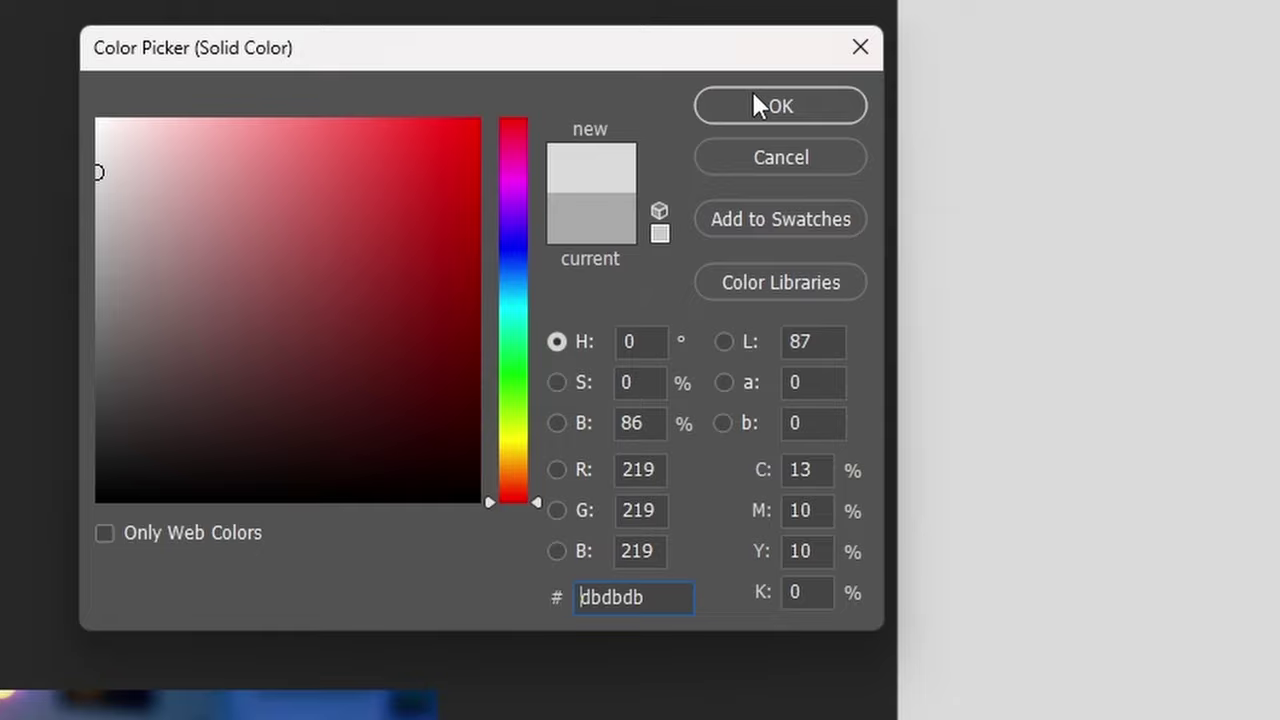
pyautogui.click(758, 104)
pyautogui.click(1113, 514)
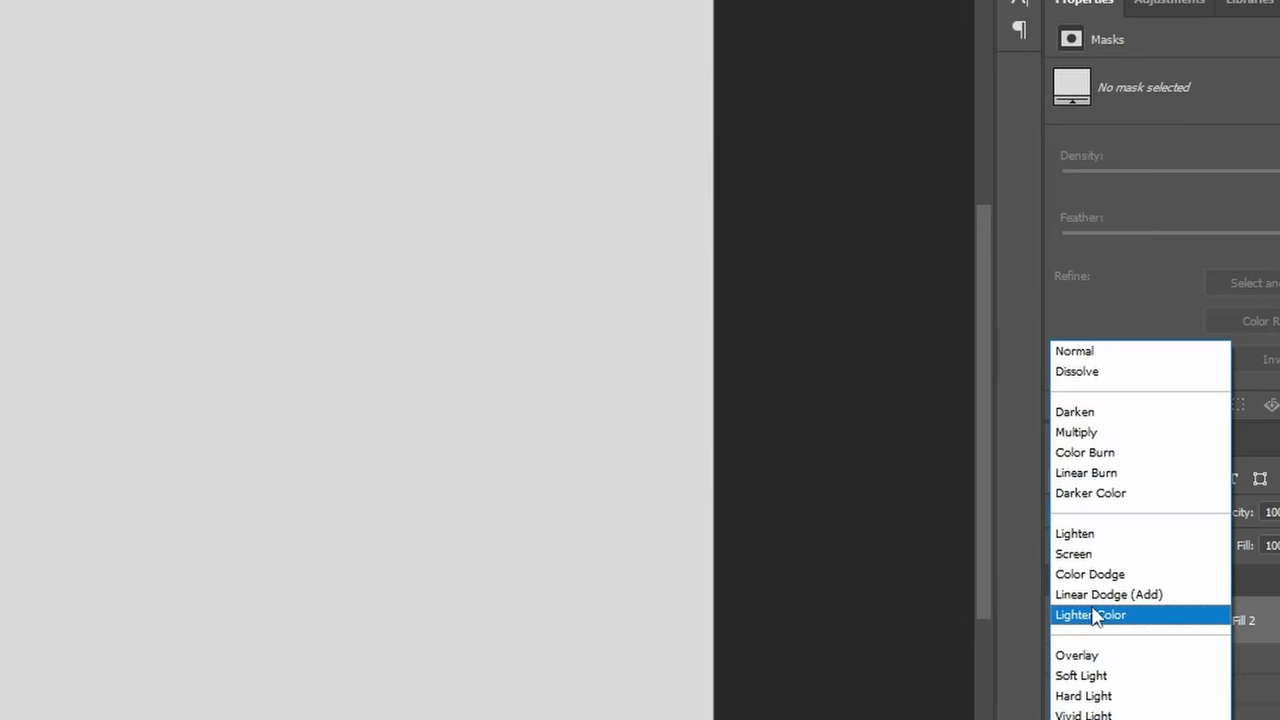
pyautogui.click(1090, 595)
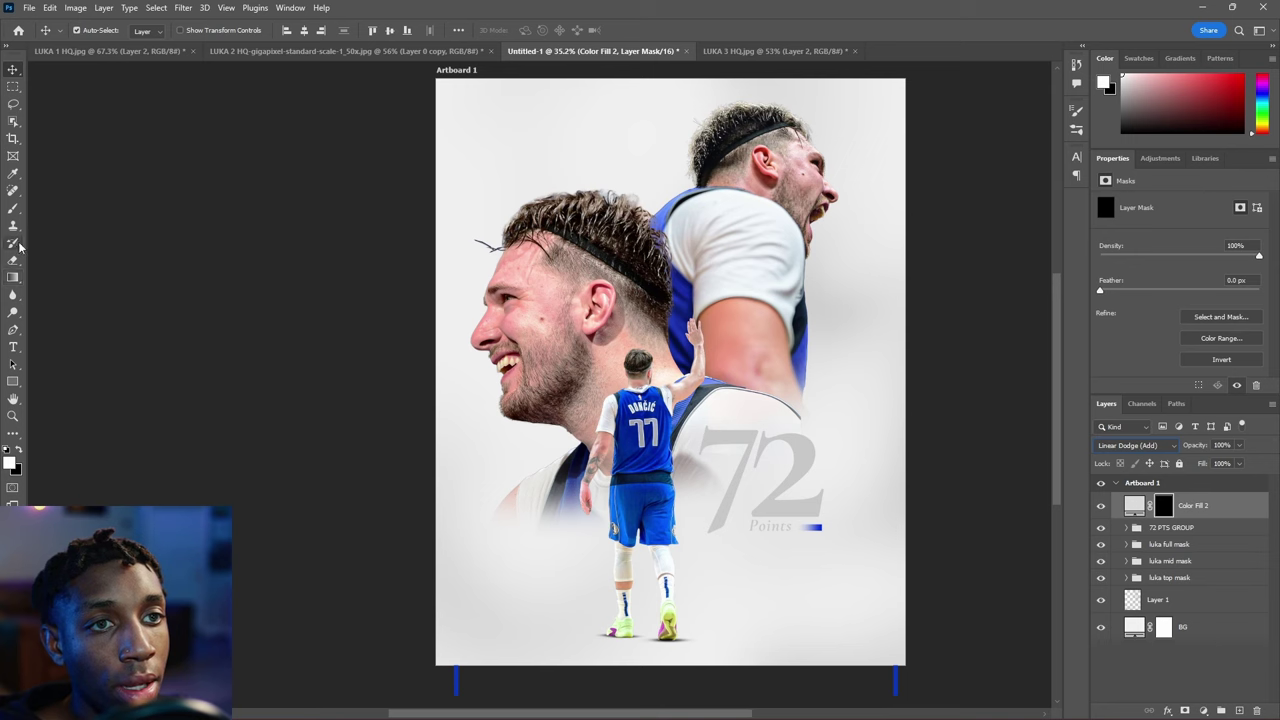
# Brush white at 6% flow on Color Fill 2's inverted mask to add soft light around both large players' heads.
pyautogui.click(13, 208)
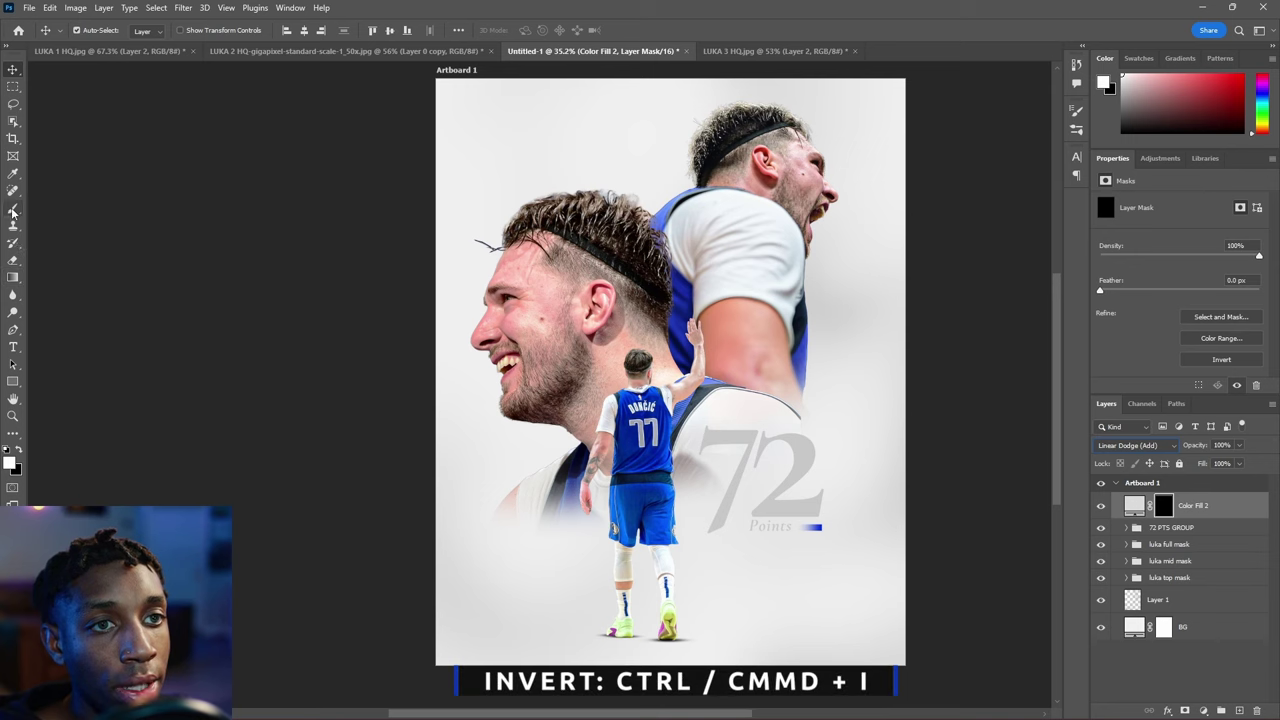
pyautogui.scroll(3, 540, 216)
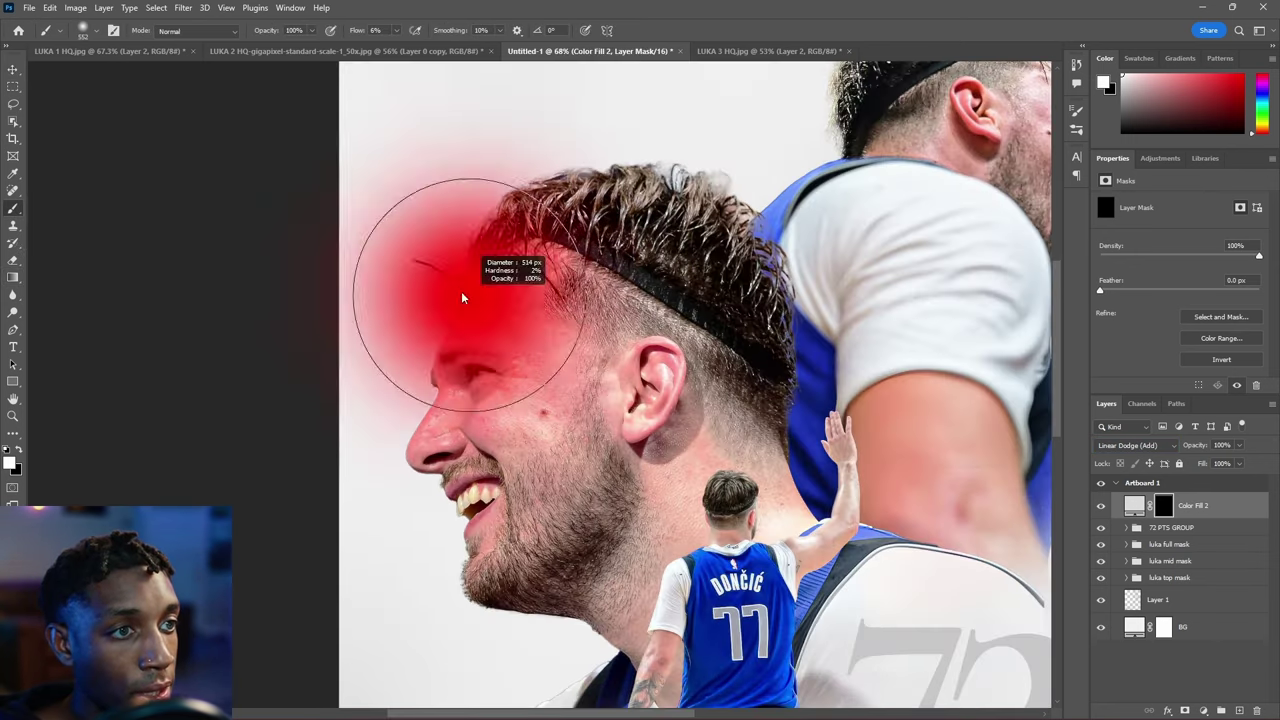
pyautogui.click(524, 200)
pyautogui.moveTo(452, 292)
pyautogui.mouseDown()
pyautogui.moveTo(434, 260)
pyautogui.moveTo(430, 310)
pyautogui.mouseUp()
pyautogui.moveTo(616, 176)
pyautogui.mouseDown()
pyautogui.moveTo(702, 182)
pyautogui.moveTo(603, 169)
pyautogui.moveTo(642, 197)
pyautogui.mouseUp()
pyautogui.scroll(-3, 541, 177)
pyautogui.scroll(4, 543, 175)
pyautogui.moveTo(866, 185); pyautogui.dragTo(853, 162)
pyautogui.scroll(1, 842, 150)
pyautogui.scroll(7, 820, 150)
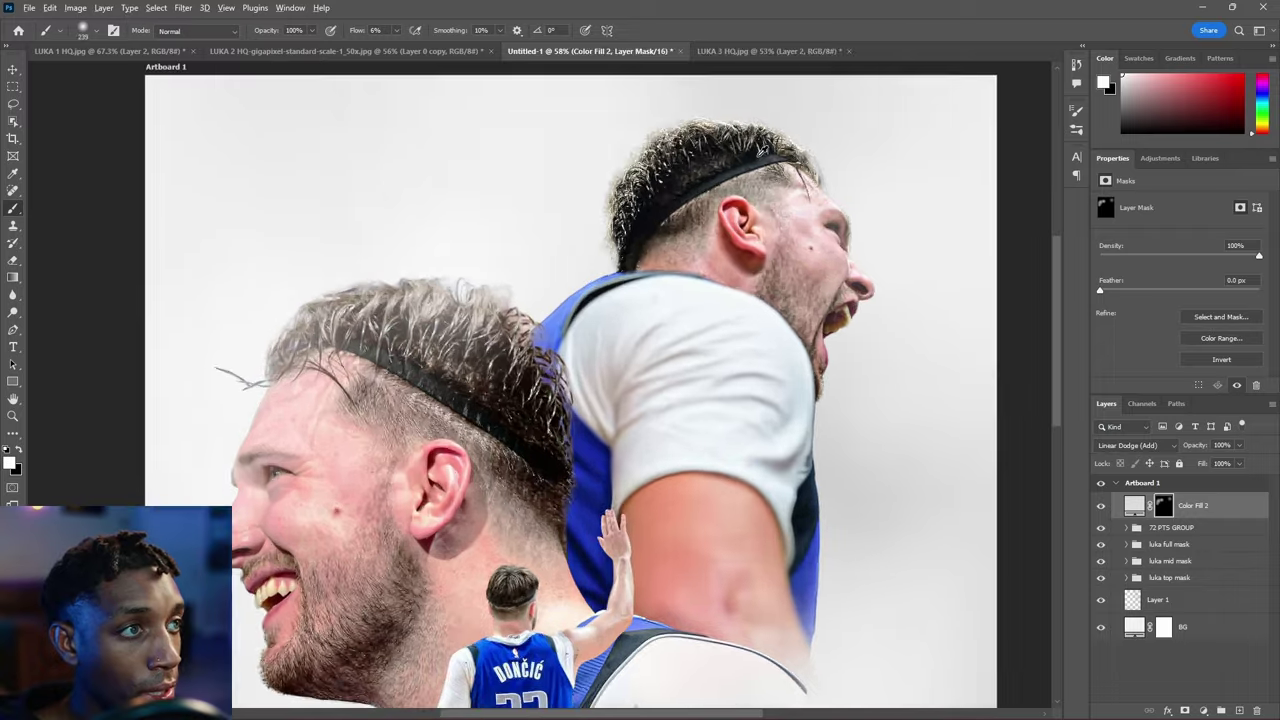
pyautogui.moveTo(706, 133); pyautogui.dragTo(715, 135)
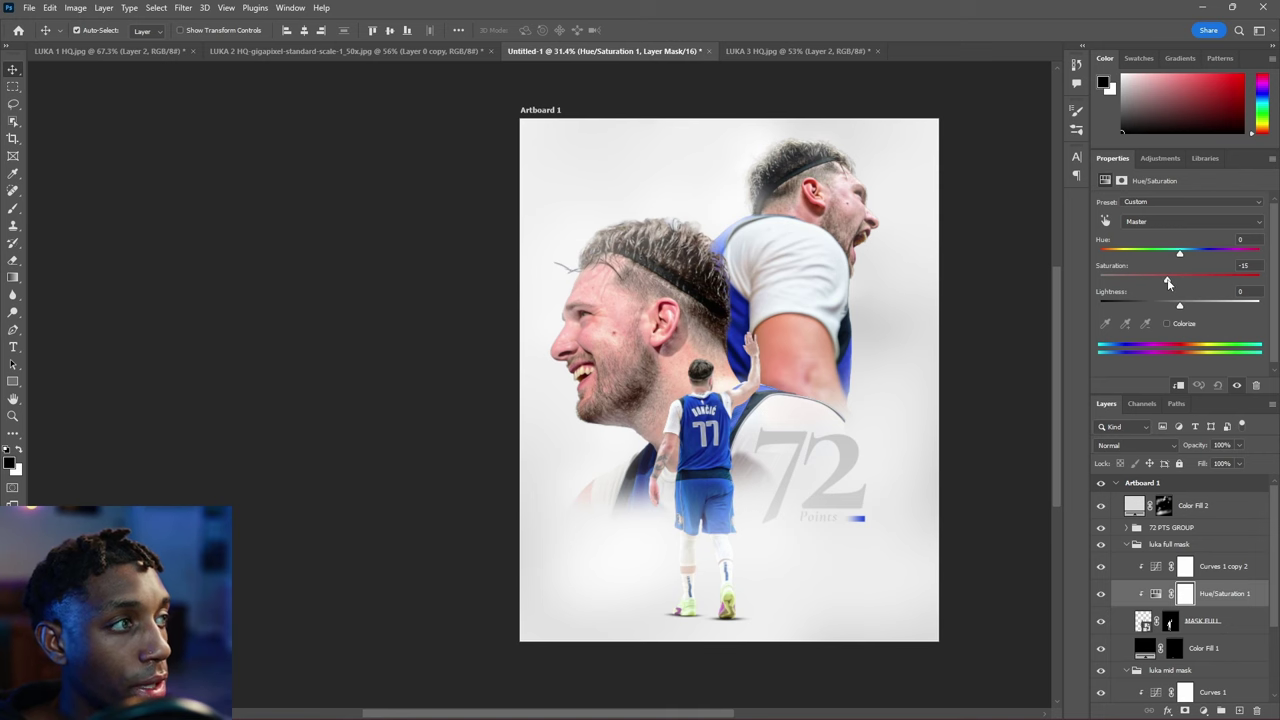
# Load the 08 Enter Vibes Scoped LUT into the Color Lookup above Color Fill 2 and blend it as Hue at 60% opacity.
pyautogui.click(1156, 593)
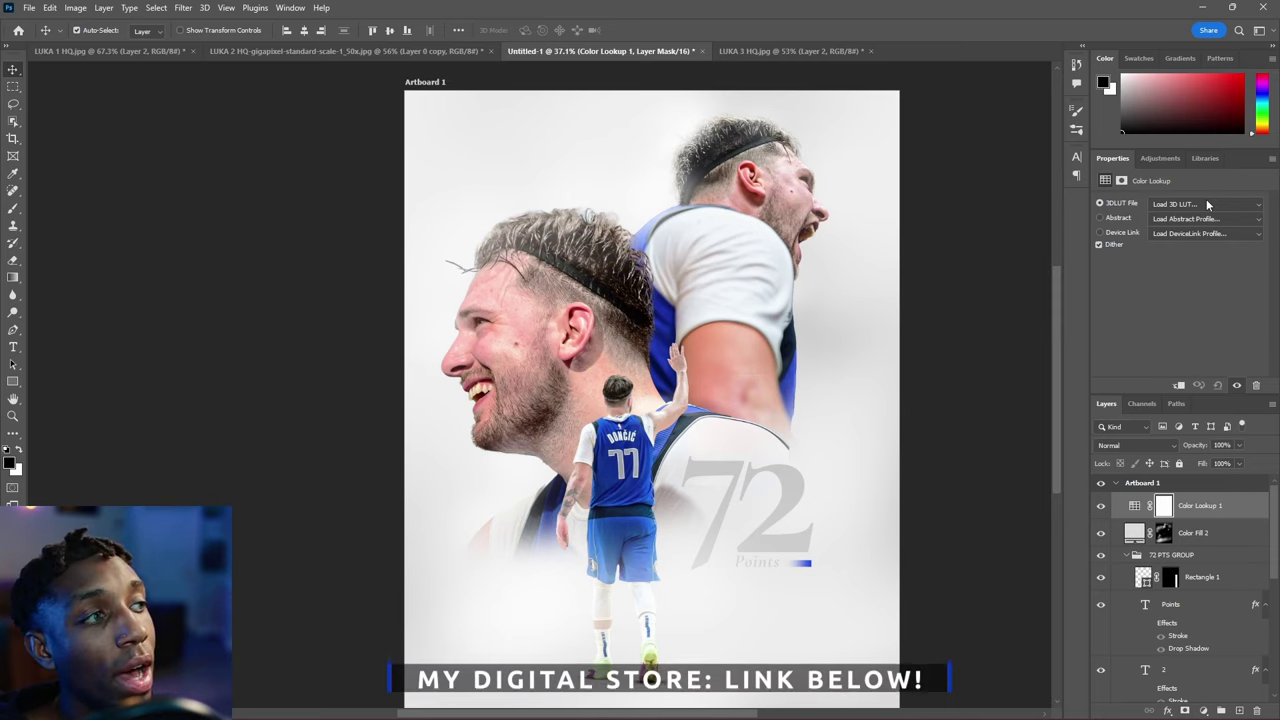
pyautogui.click(1206, 203)
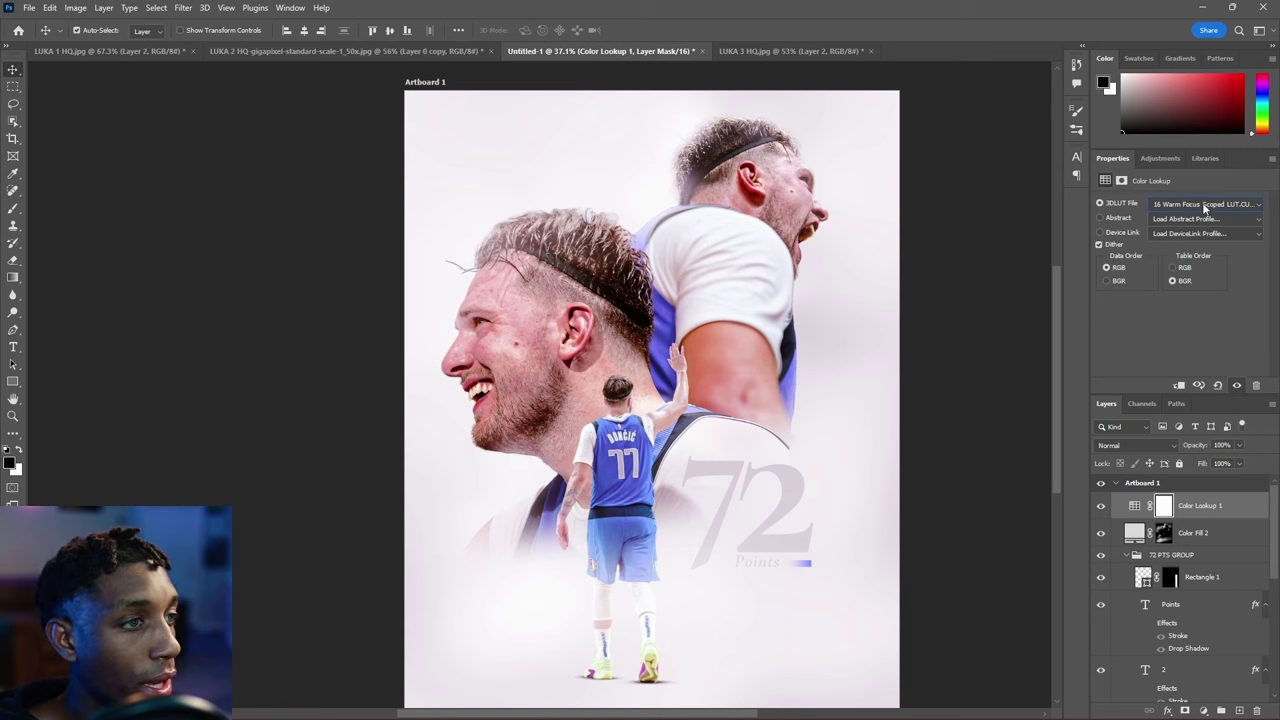
pyautogui.click(1204, 207)
pyautogui.click(1175, 46)
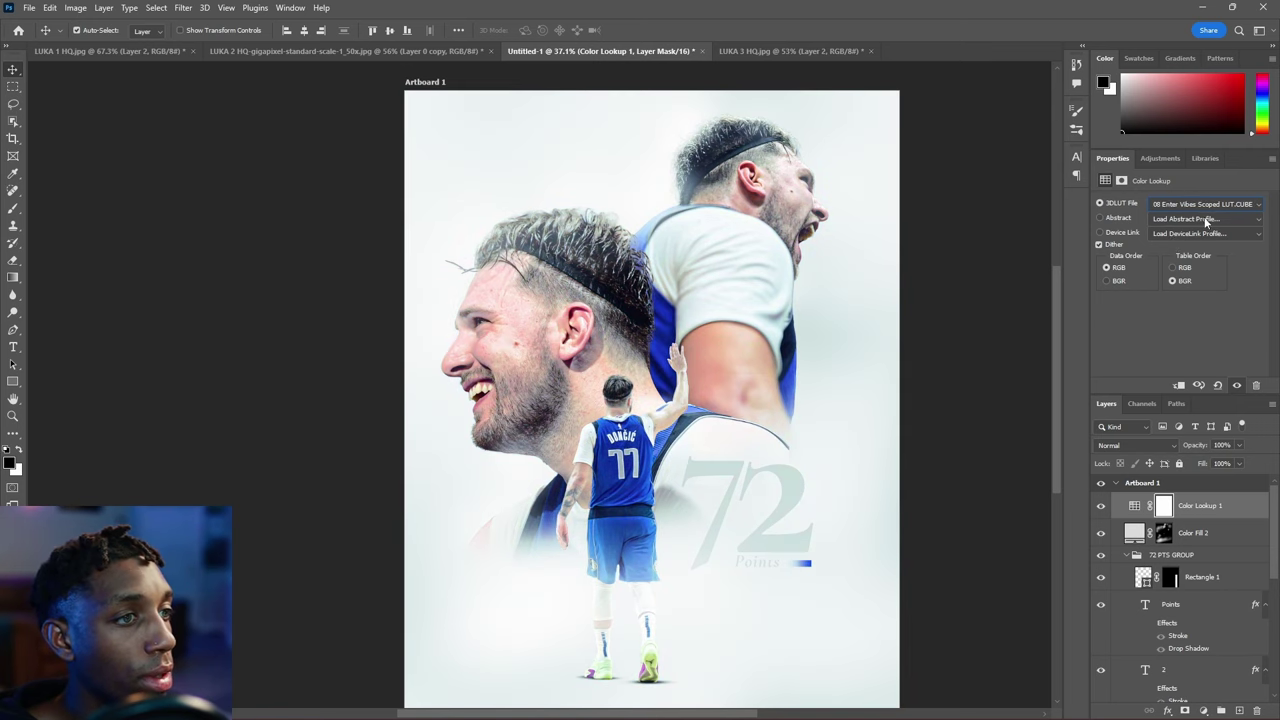
pyautogui.scroll(-2, 820, 277)
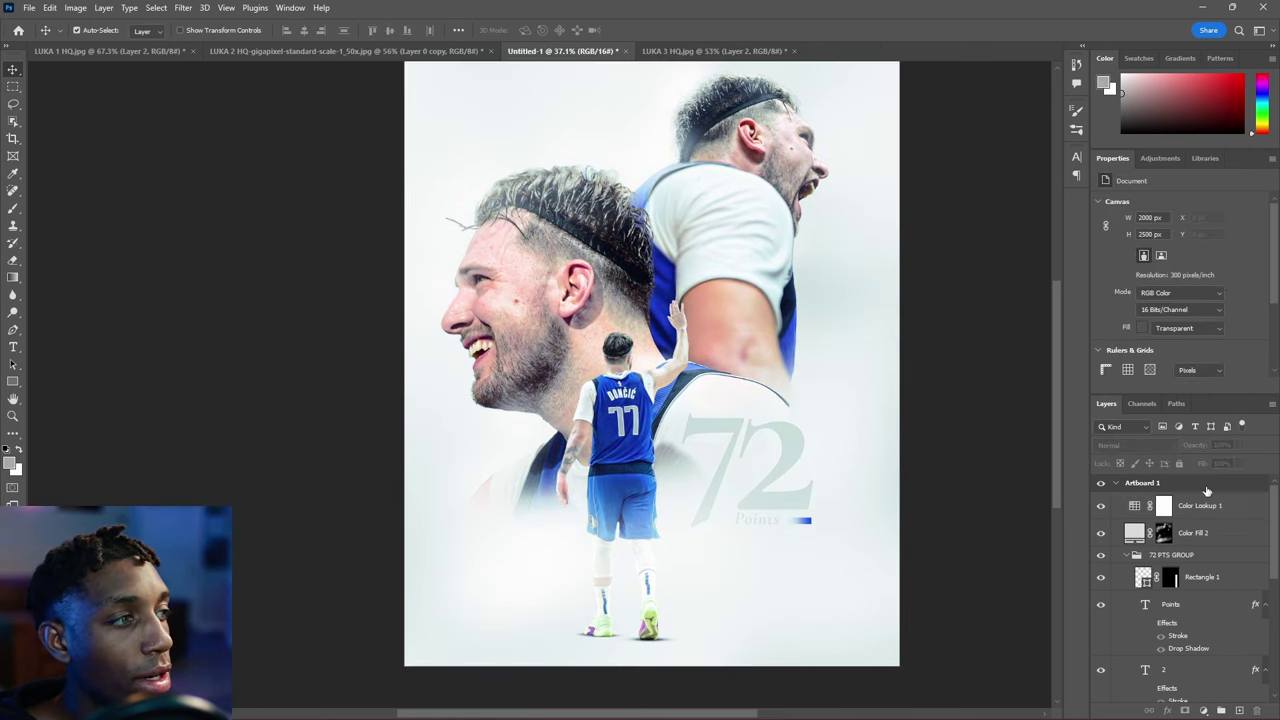
pyautogui.click(1126, 440)
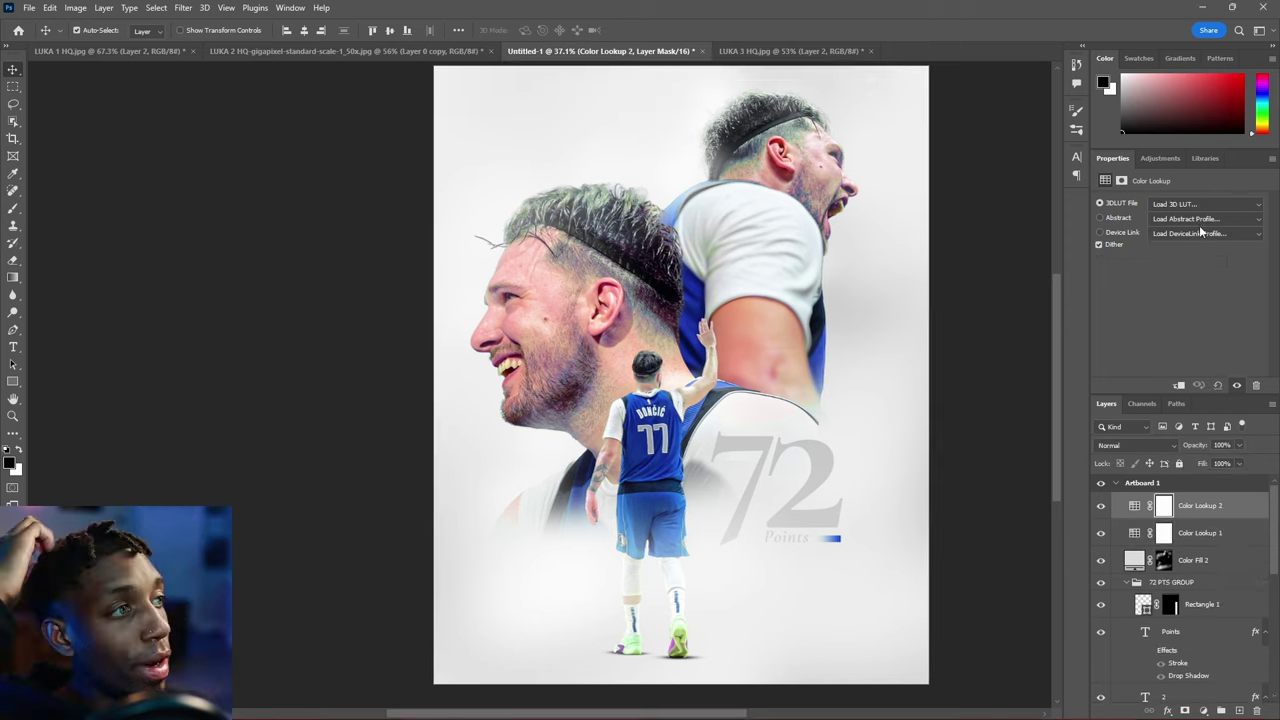
# Load the 14 Supah Pop Scoped LUT into Color Lookup 2 in Saturation mode and brush its mask black over the large players' faces.
pyautogui.click(1199, 204)
pyautogui.click(1127, 230)
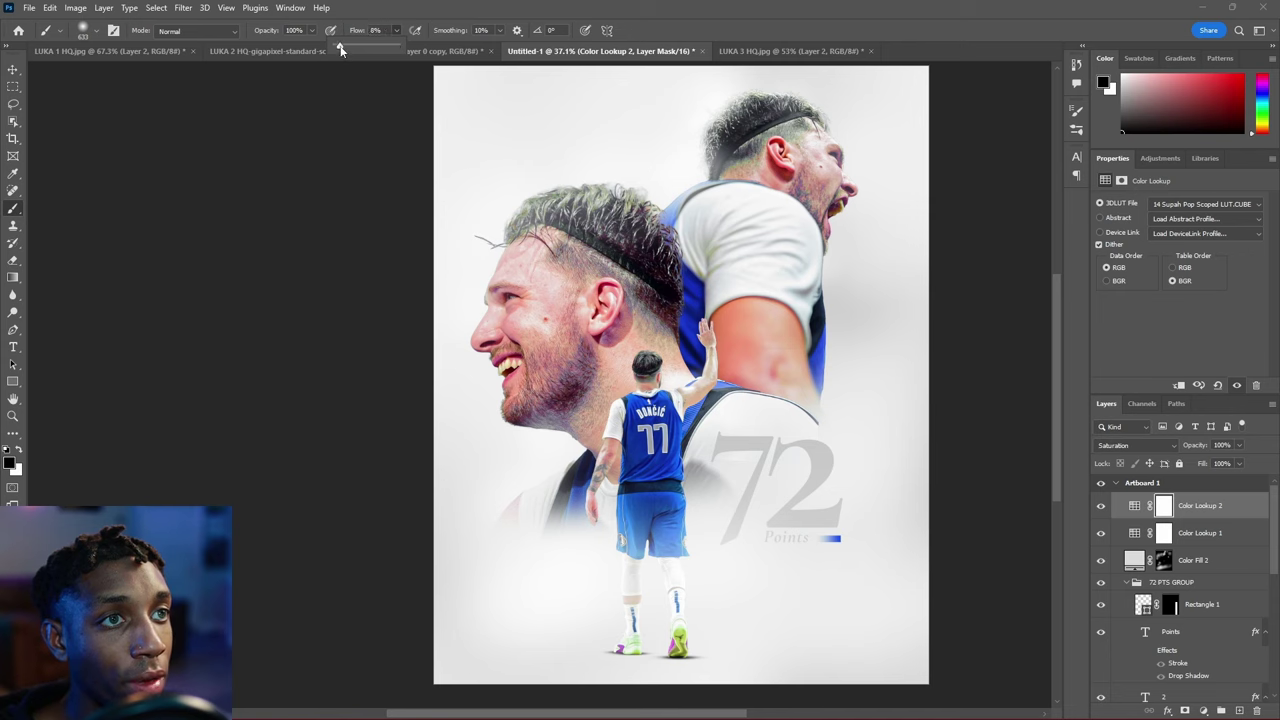
pyautogui.scroll(5, 590, 245)
pyautogui.moveTo(558, 450)
pyautogui.mouseDown()
pyautogui.moveTo(547, 525)
pyautogui.moveTo(585, 398)
pyautogui.mouseUp()
pyautogui.scroll(-4, 600, 380)
pyautogui.scroll(4, 862, 190)
pyautogui.moveTo(862, 187); pyautogui.dragTo(757, 271)
# Paint black on Color Lookup 1's mask with a soft brush to reduce the tint on parts of the players.
pyautogui.click(1164, 532)
pyautogui.scroll(1, 834, 286)
pyautogui.scroll(4, 835, 288)
pyautogui.moveTo(731, 258); pyautogui.dragTo(757, 256)
pyautogui.moveTo(559, 161)
pyautogui.mouseDown()
pyautogui.moveTo(672, 151)
pyautogui.moveTo(800, 262)
pyautogui.mouseUp()
pyautogui.scroll(1, 864, 331)
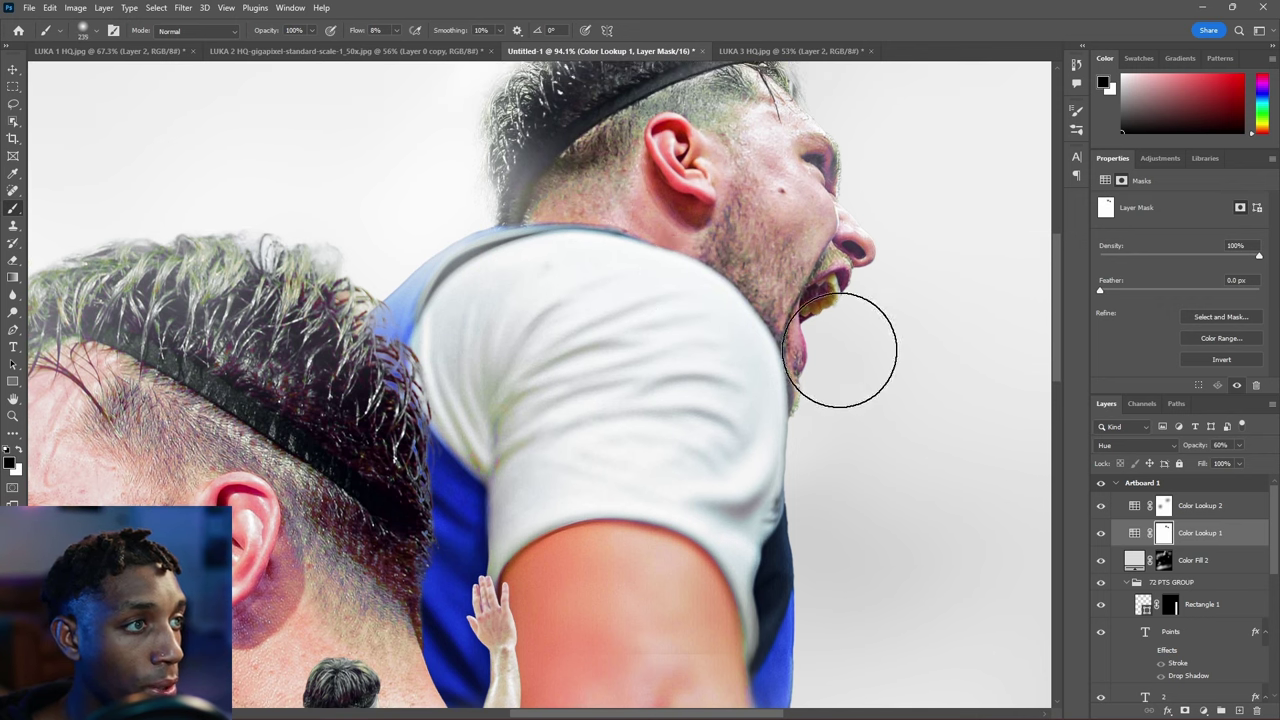
pyautogui.scroll(-4, 750, 280)
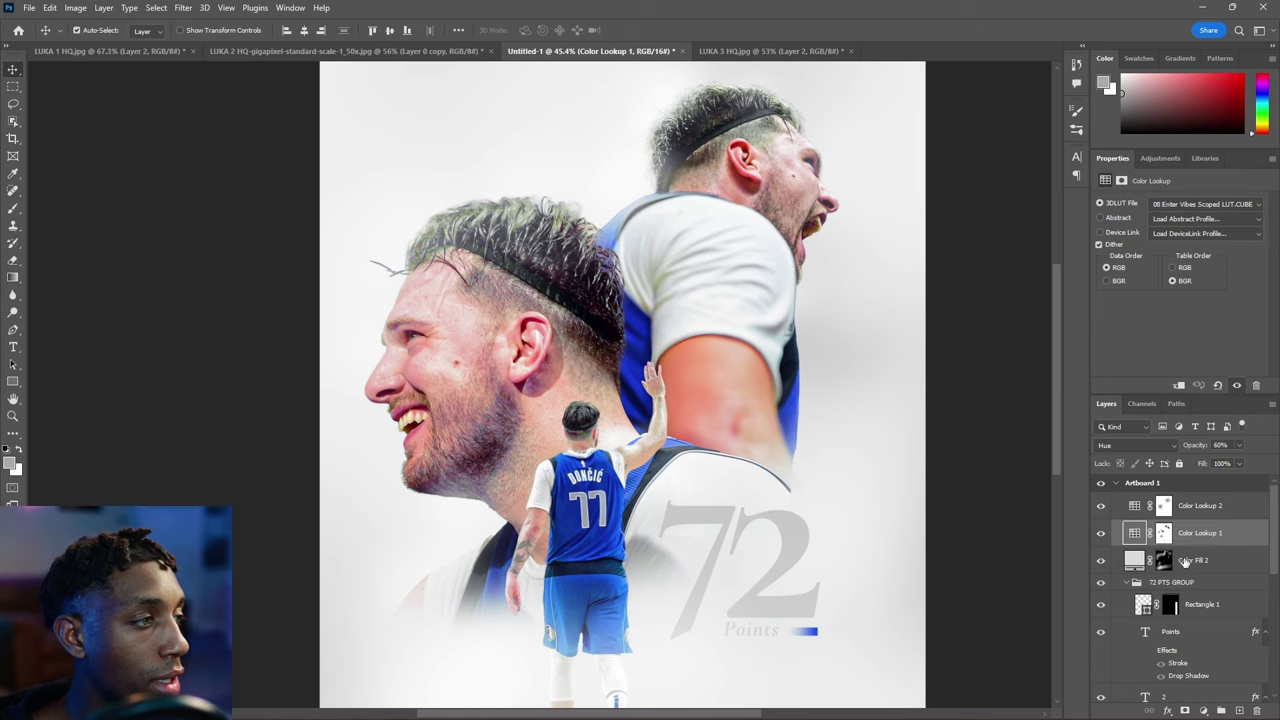
# Whiten the teeth with a masked Hue/Saturation adjustment above Color Fill 2, using saturation -100 and lightness +46.
pyautogui.click(1188, 563)
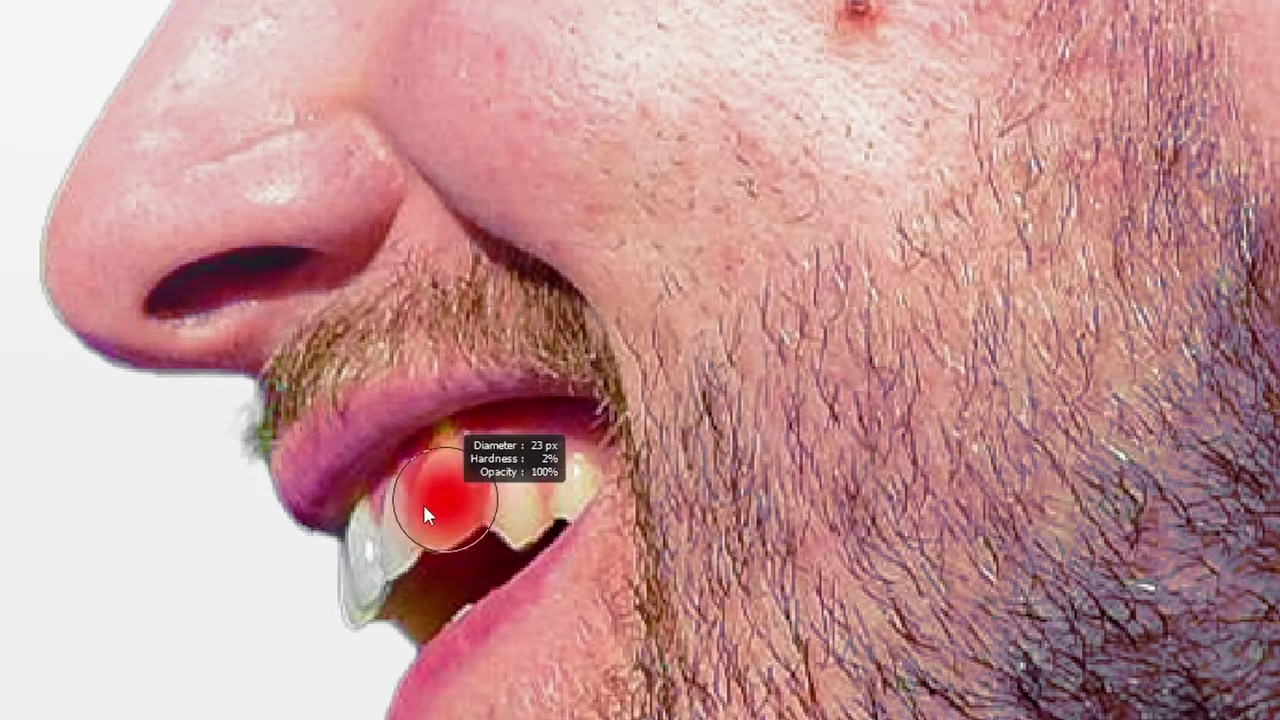
pyautogui.moveTo(429, 509); pyautogui.dragTo(441, 468)
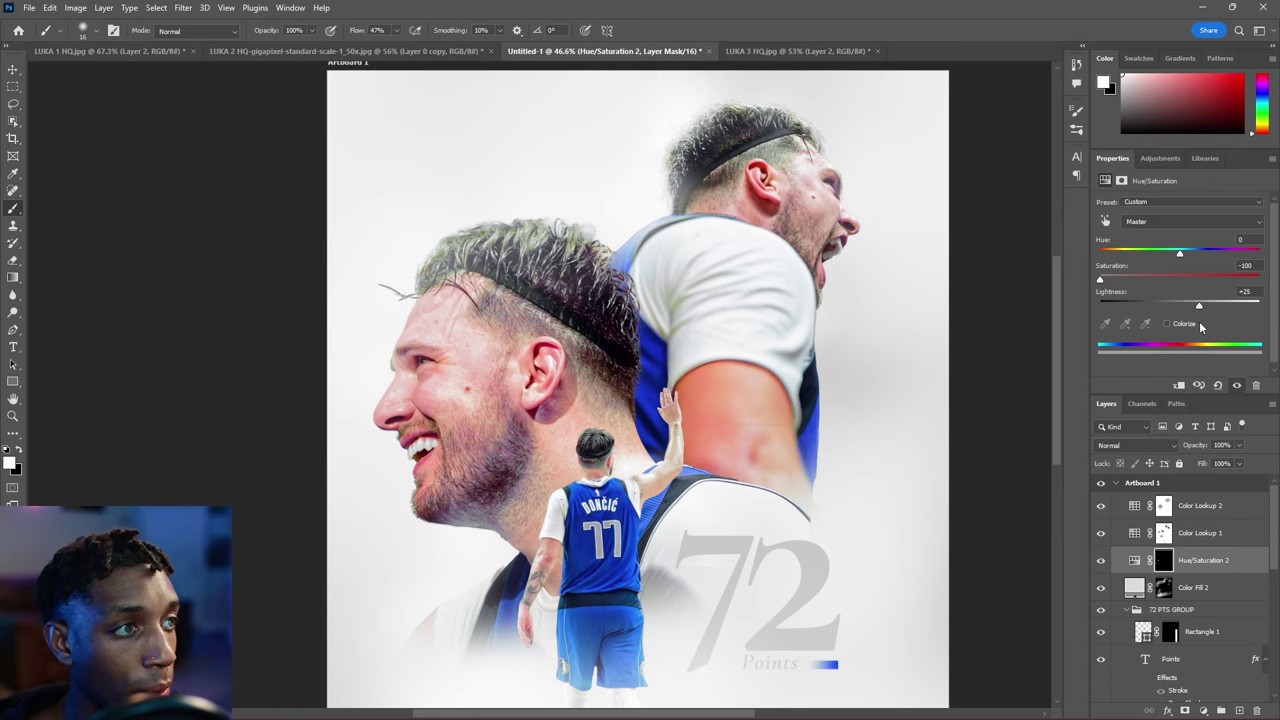
pyautogui.moveTo(1200, 323); pyautogui.dragTo(1207, 324)
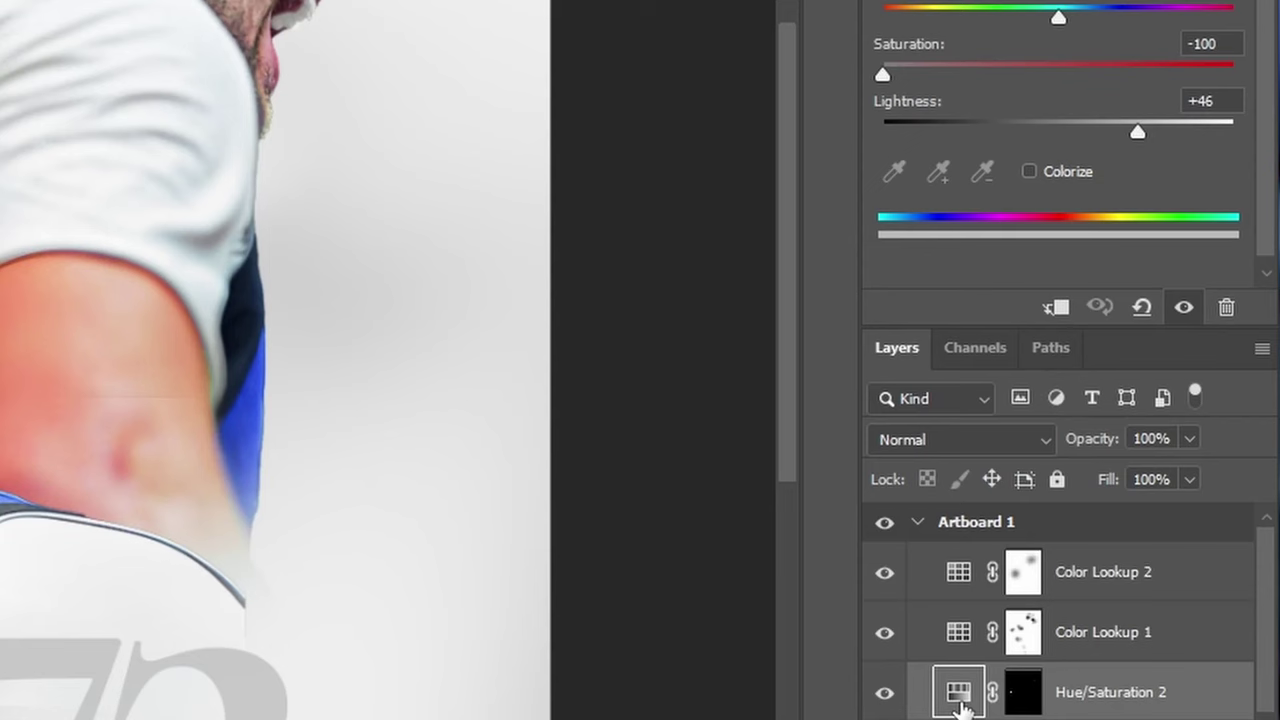
# Adjust the Blend If range of Hue/Saturation 2 and paint its mask white over the shouting player's sleeve.
pyautogui.rightClick(960, 703)
pyautogui.click(1000, 20)
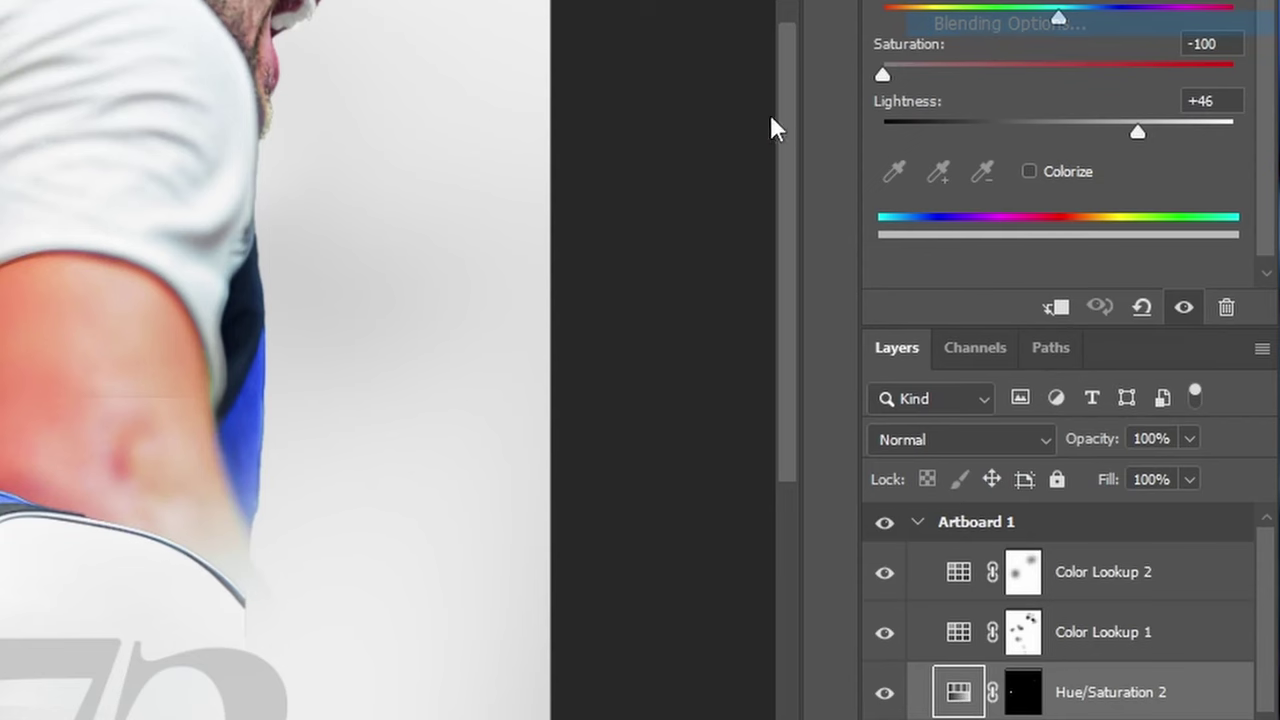
pyautogui.moveTo(907, 591); pyautogui.dragTo(977, 592)
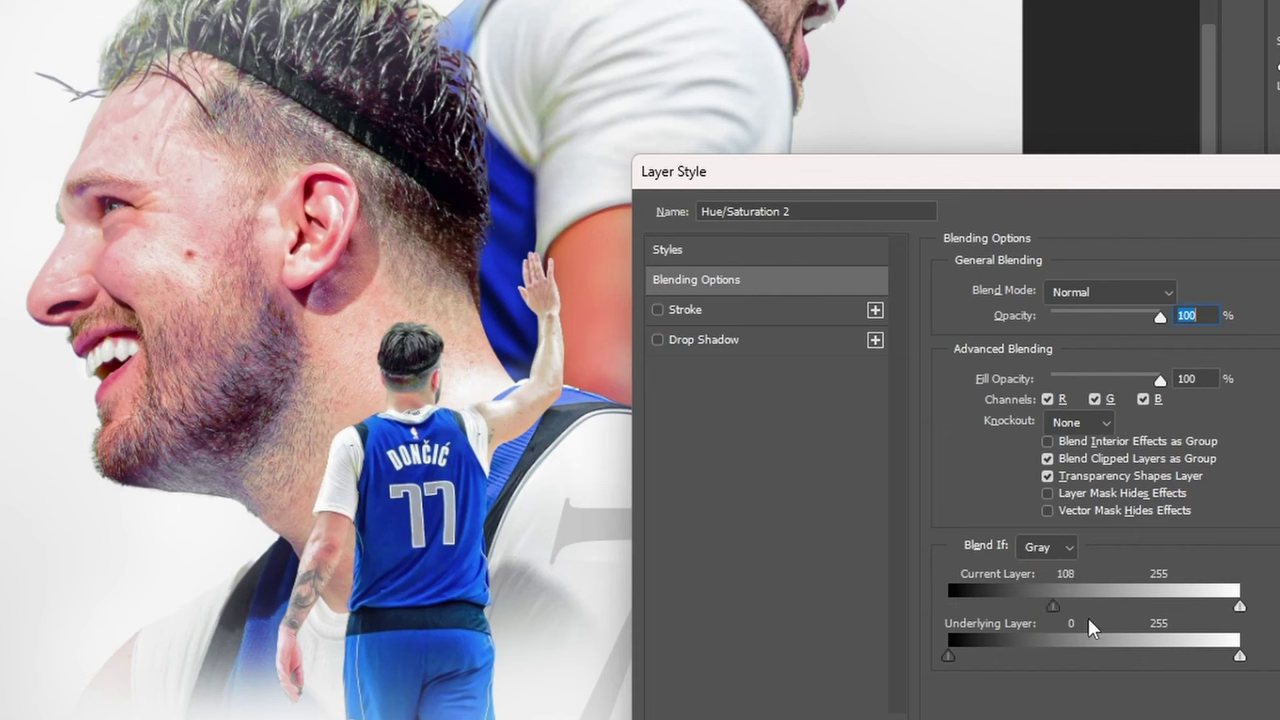
pyautogui.moveTo(1045, 618); pyautogui.dragTo(1011, 603)
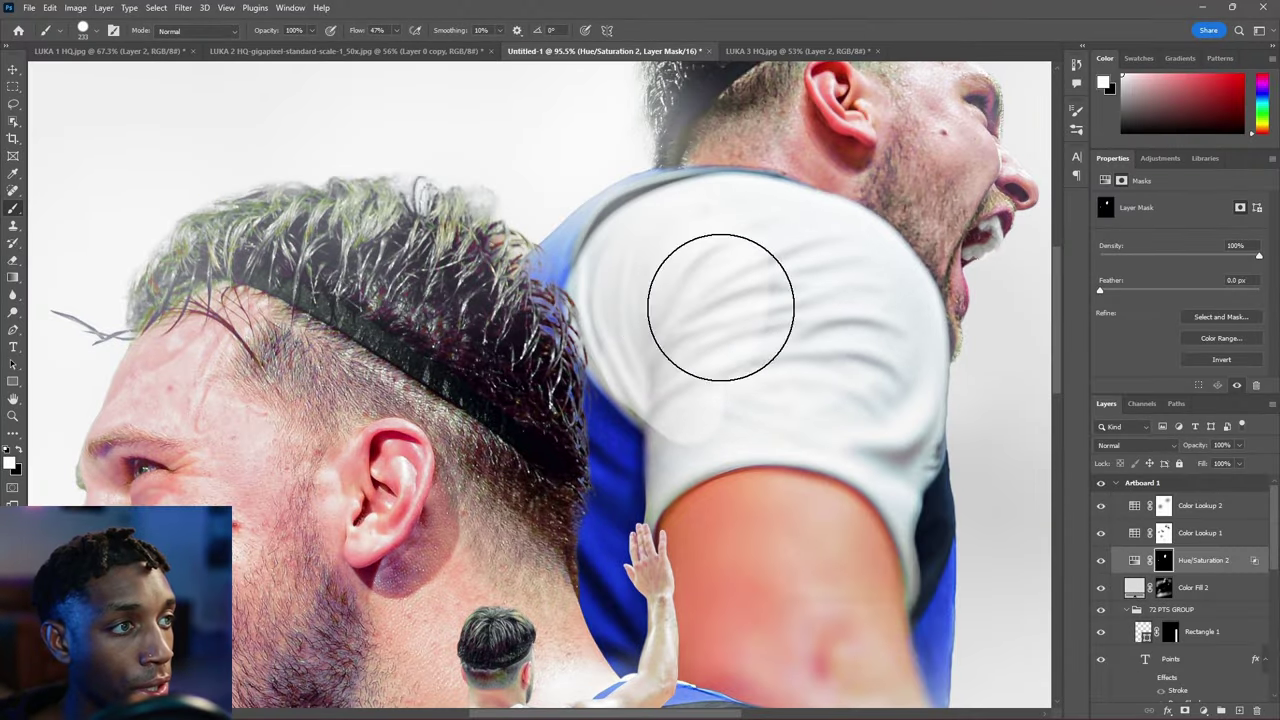
pyautogui.moveTo(721, 307); pyautogui.dragTo(744, 378)
pyautogui.moveTo(665, 395); pyautogui.dragTo(662, 505)
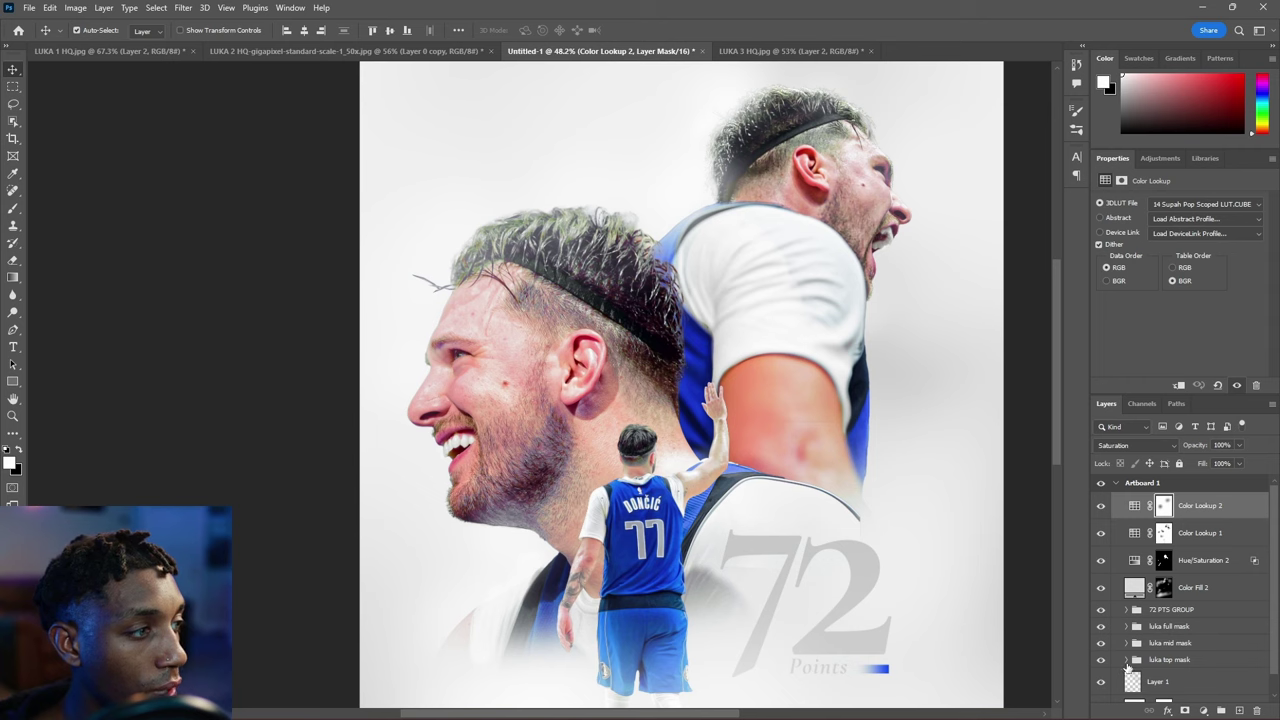
# Add an Inner Shadow to MASK FULL with Linear Dodge (Add) blending and color ffffff.
pyautogui.scroll(-1, 1149, 607)
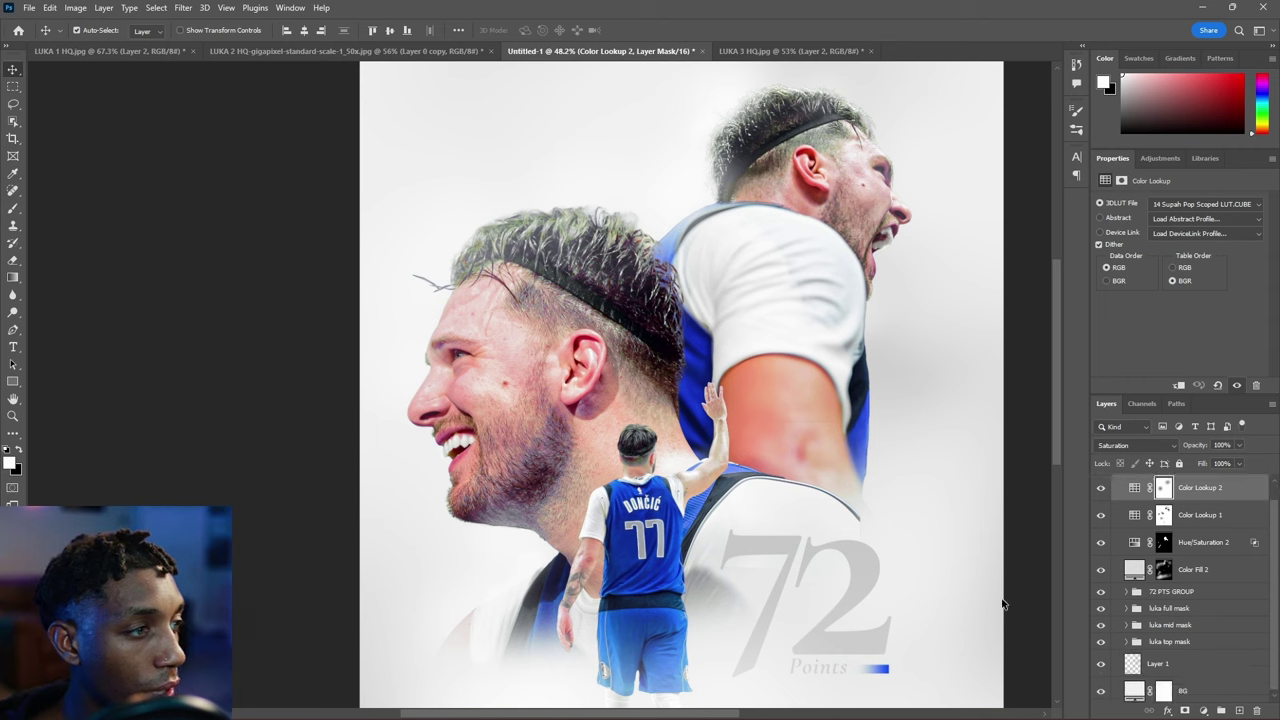
pyautogui.click(1167, 711)
pyautogui.click(1198, 624)
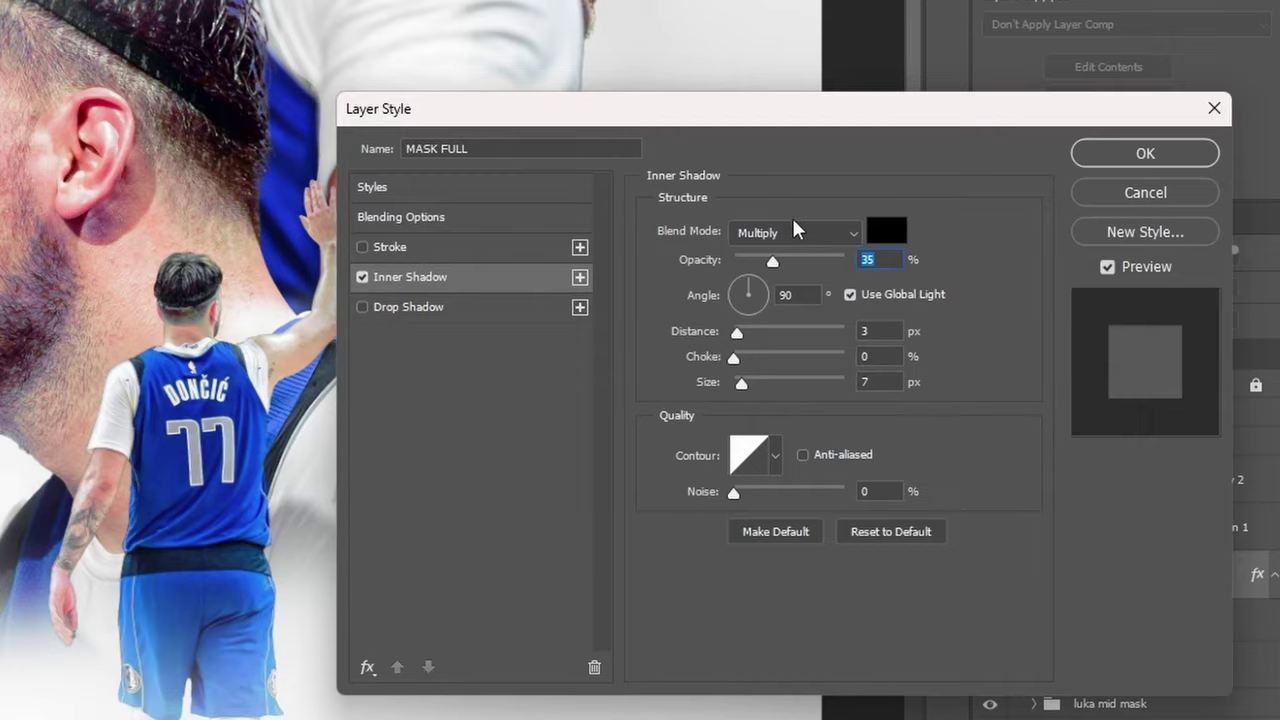
pyautogui.click(791, 232)
pyautogui.click(790, 369)
pyautogui.click(886, 231)
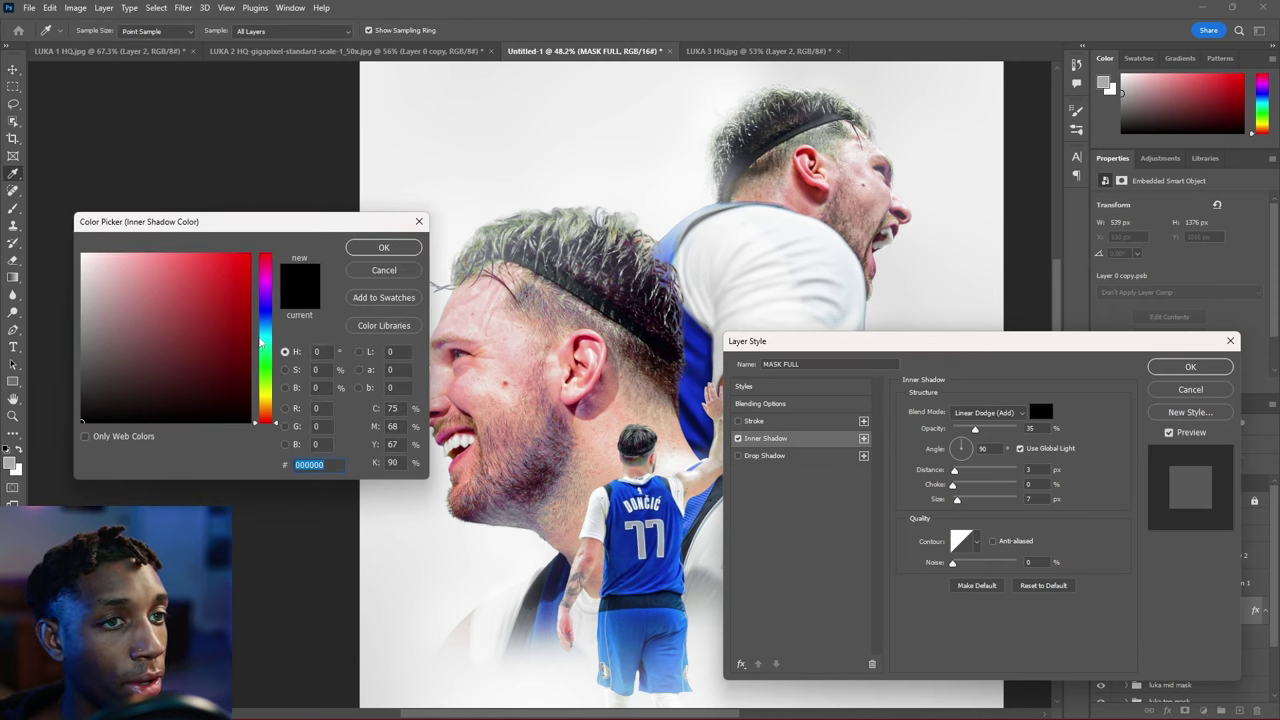
pyautogui.write('ffffff')
pyautogui.press('Return')
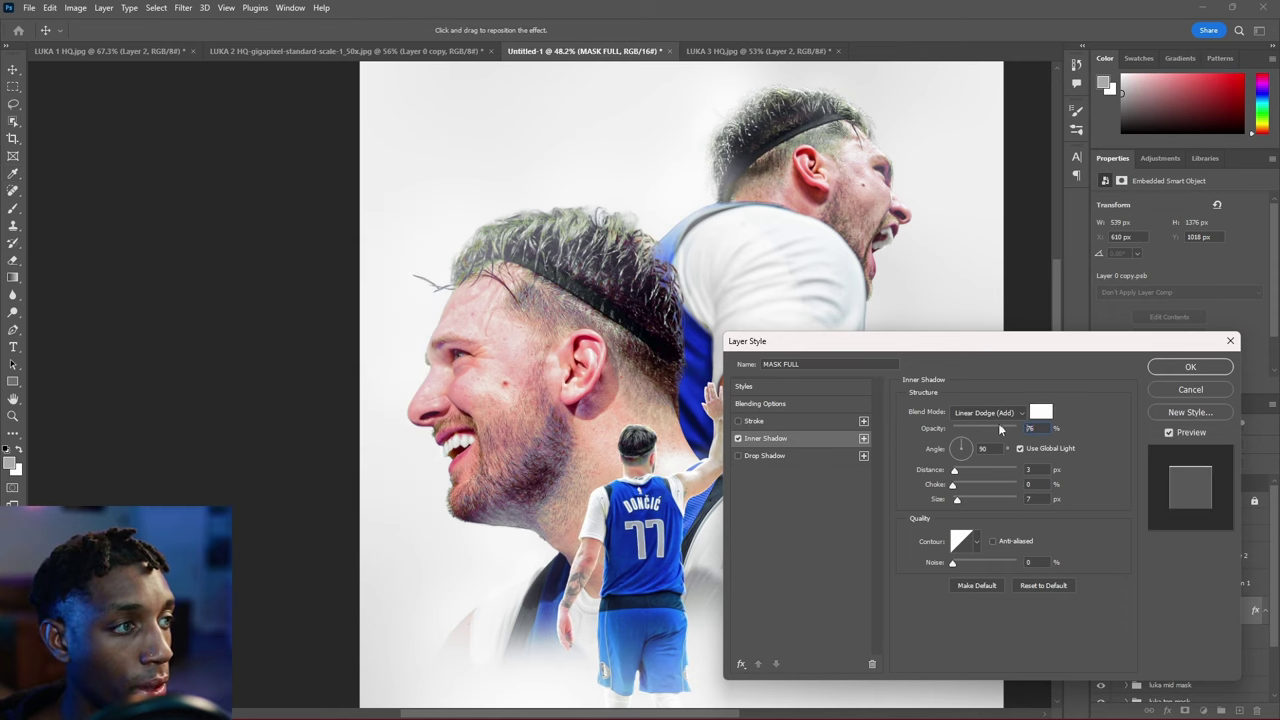
# Set MASK FULL's inner shadow to 76% opacity and 32 px size, and adjust its light angle.
pyautogui.moveTo(926, 341); pyautogui.dragTo(914, 222)
pyautogui.moveTo(963, 309); pyautogui.dragTo(989, 309)
pyautogui.moveTo(945, 381); pyautogui.dragTo(952, 383)
pyautogui.click(947, 327)
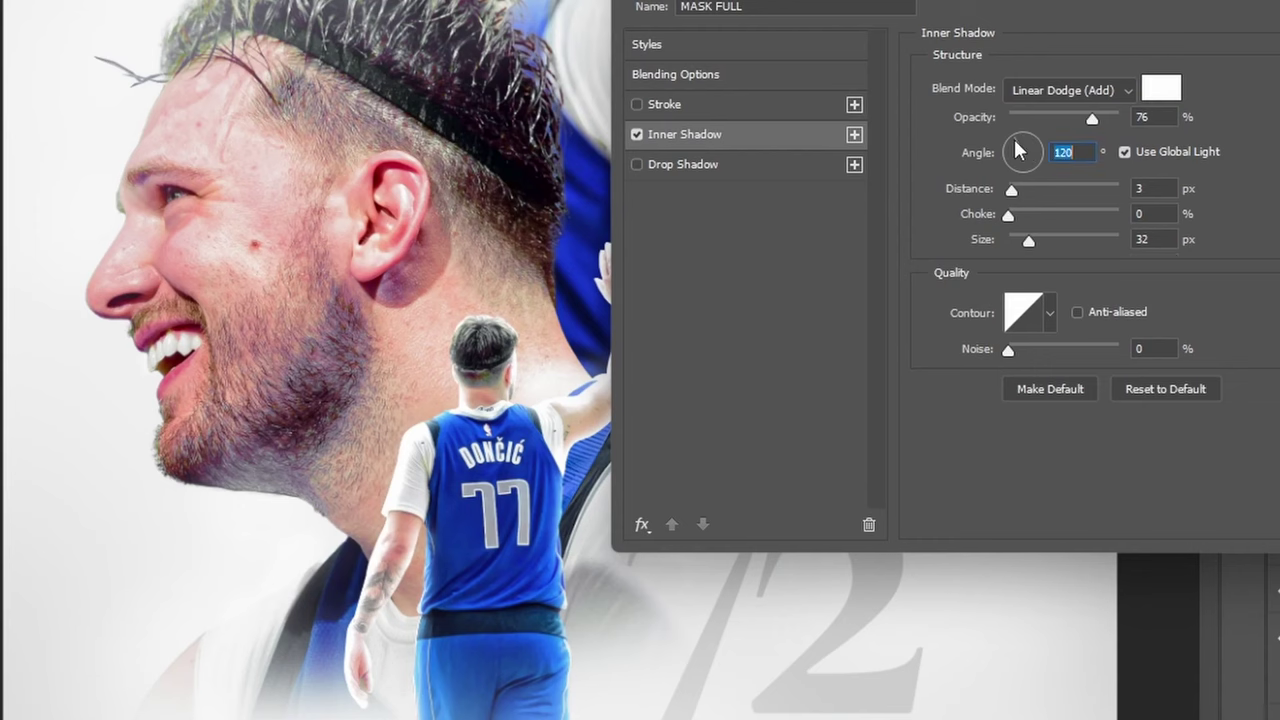
pyautogui.click(1026, 139)
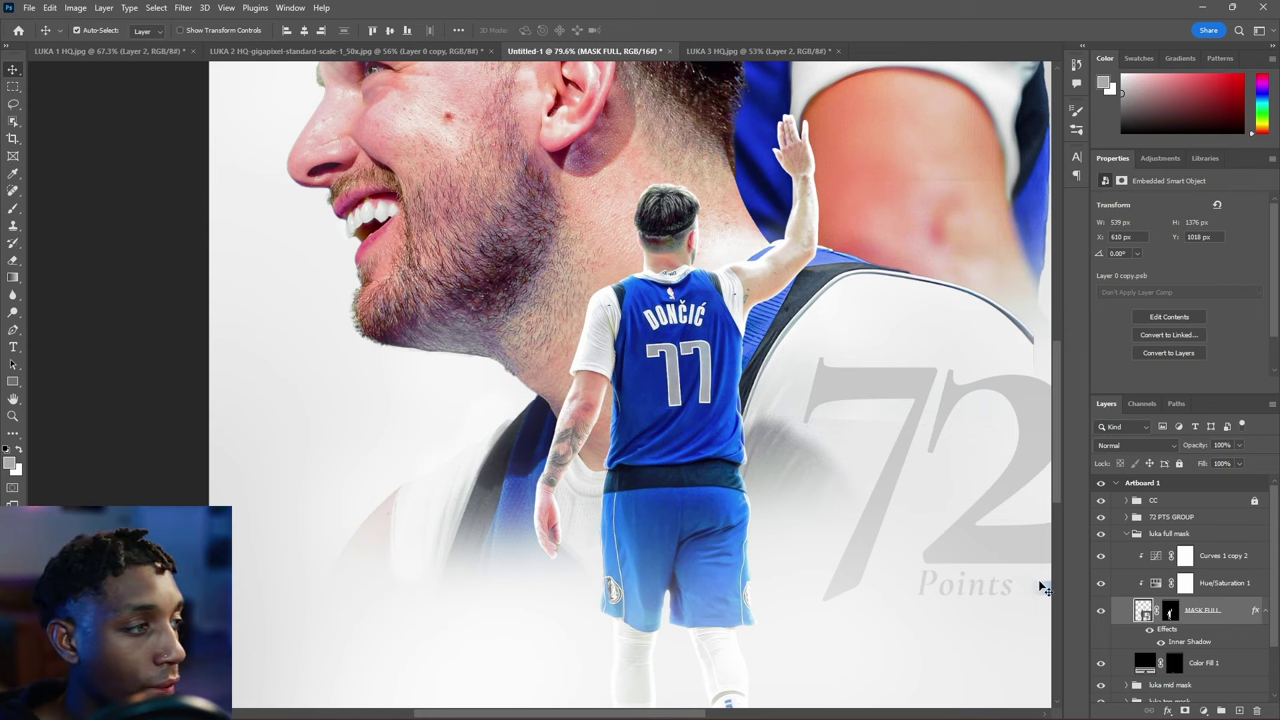
# Separate MASK FULL's inner shadow into its own layer, move it above Curves 1 copy 2 and give it a layer mask.
pyautogui.rightClick(1196, 649)
pyautogui.click(1205, 613)
pyautogui.moveTo(1203, 613); pyautogui.dragTo(1206, 544)
pyautogui.click(1185, 710)
# Paint black on the inner shadow layer's mask, reducing the brush flow to 18%, to soften the rim light on the full-body player.
pyautogui.press('b')
pyautogui.moveTo(543, 536)
pyautogui.mouseDown()
pyautogui.moveTo(580, 536)
pyautogui.moveTo(565, 536)
pyautogui.mouseUp()
pyautogui.press('x')
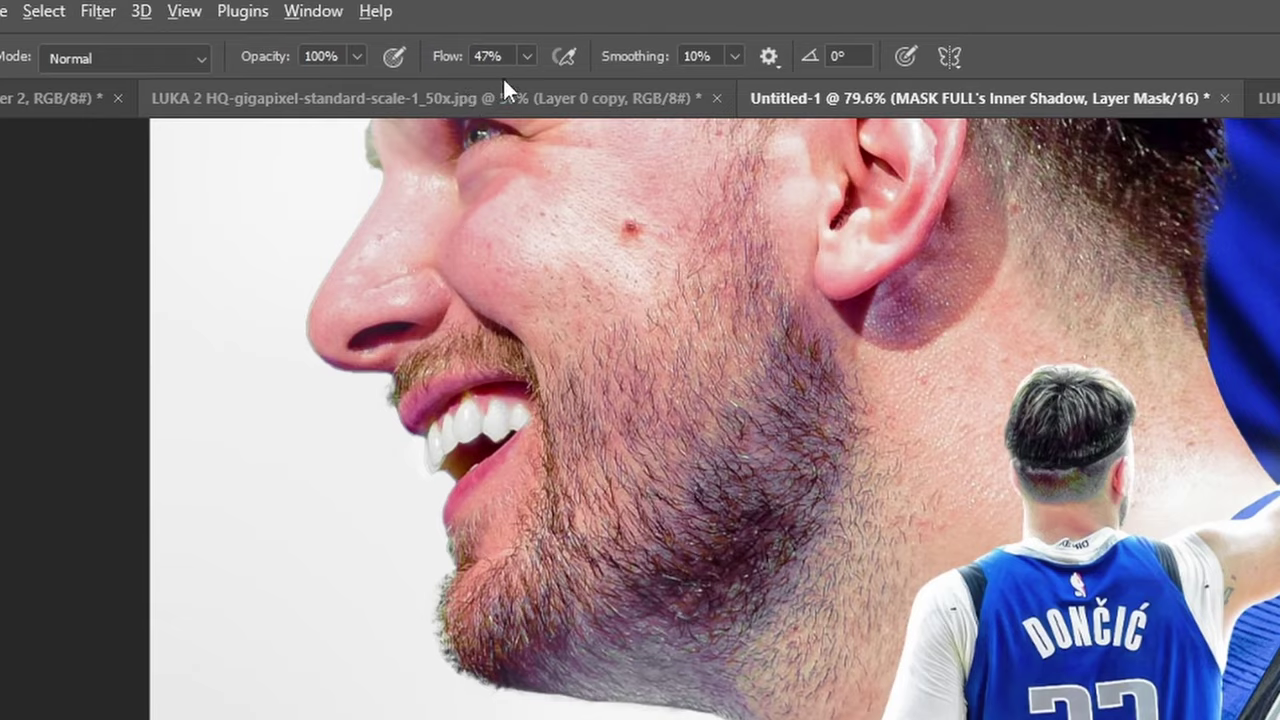
pyautogui.click(397, 31)
pyautogui.click(380, 43)
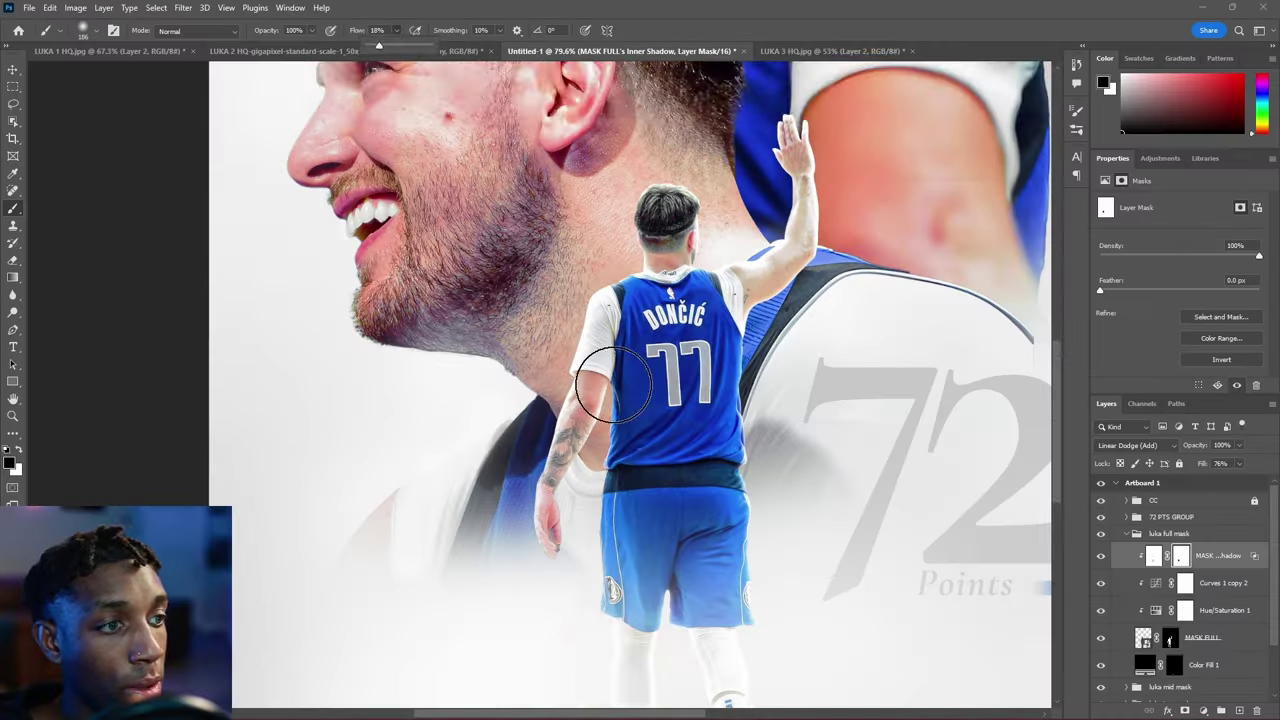
pyautogui.scroll(-2, 600, 410)
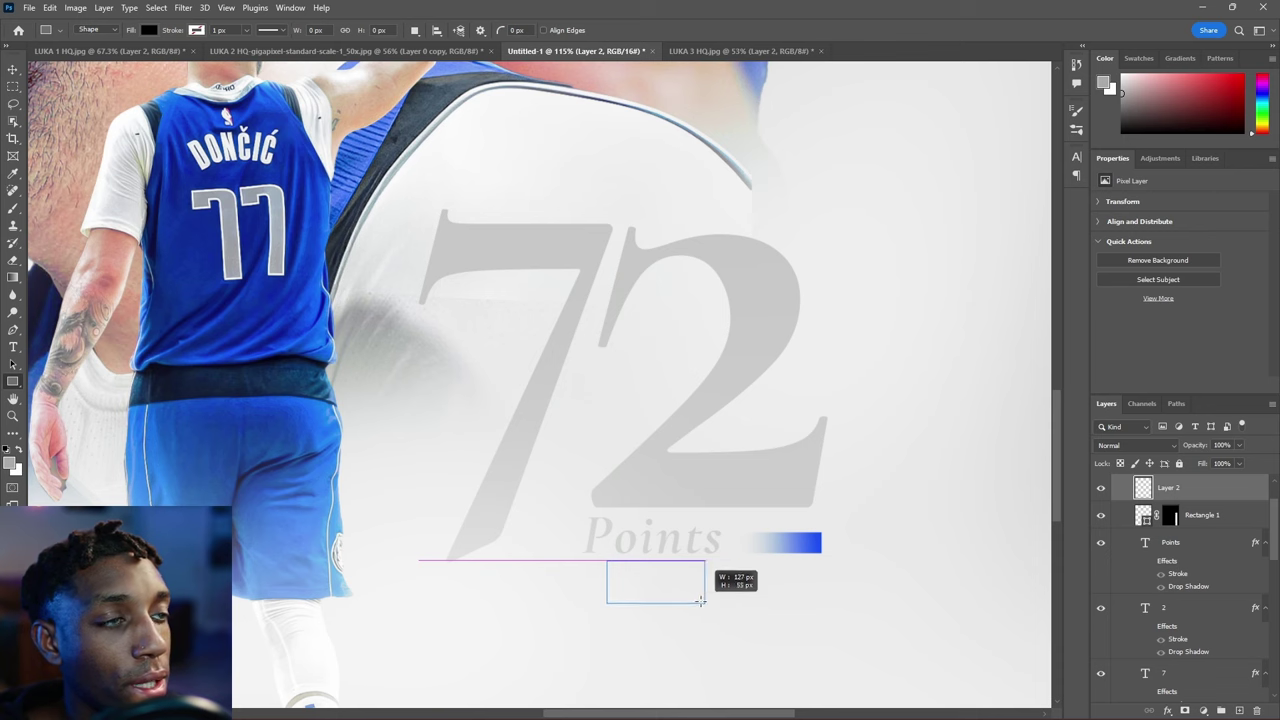
# Draw a rectangle about 121 x 59 px below the Points text and fill it with the recently used blue.
pyautogui.moveTo(687, 604); pyautogui.dragTo(701, 606)
pyautogui.click(148, 30)
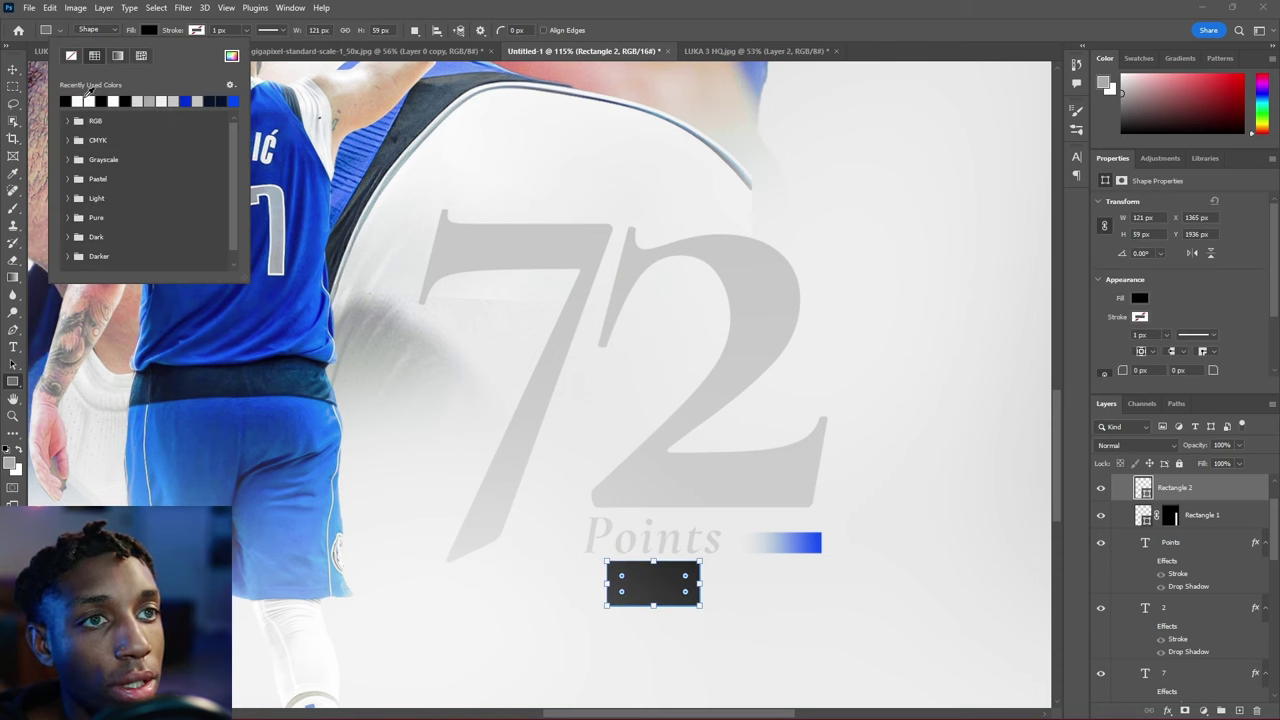
pyautogui.click(188, 97)
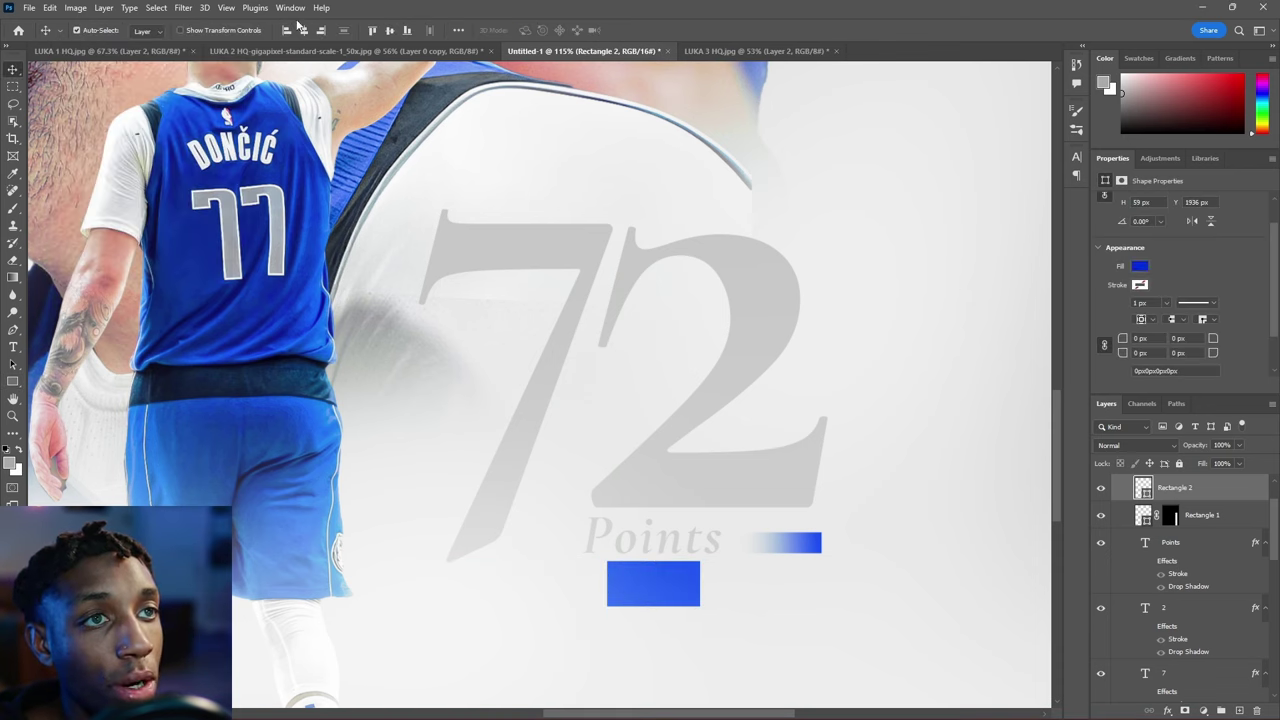
# Fully round the blue rectangle's corners into a pill beside the Points text and place a duplicate of it to the right.
pyautogui.click(291, 8)
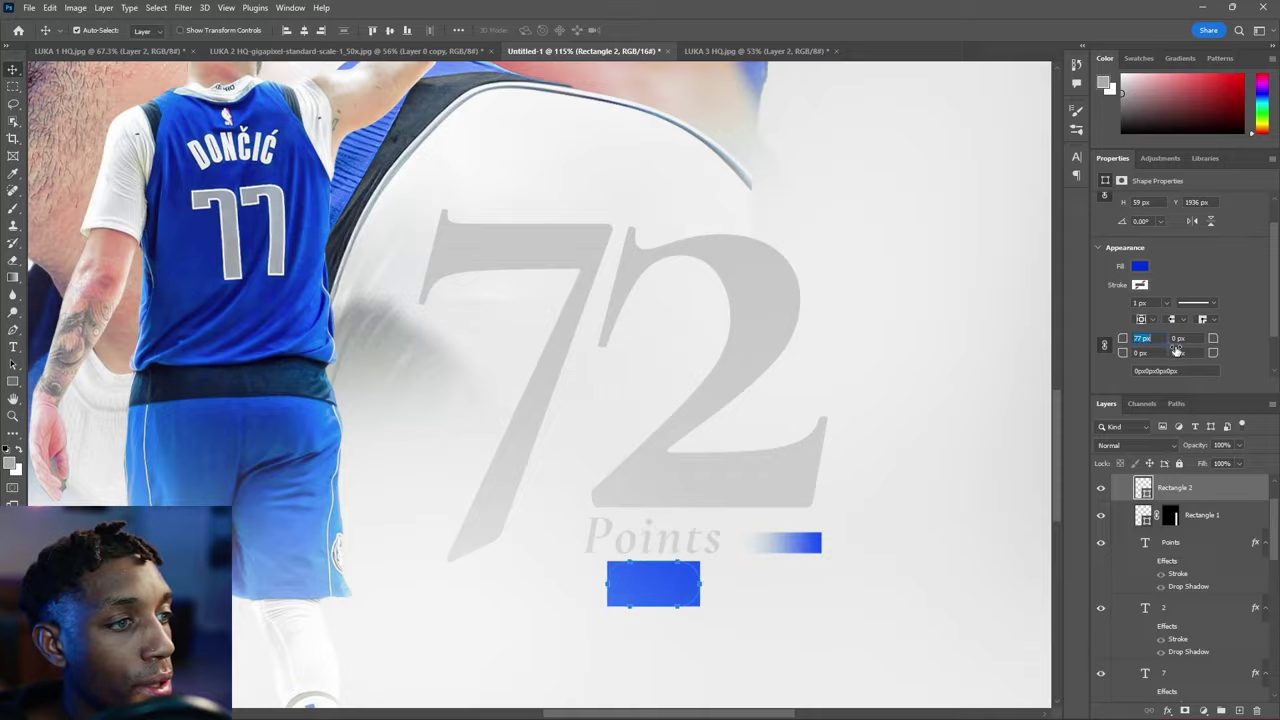
pyautogui.moveTo(1176, 350); pyautogui.dragTo(1002, 330)
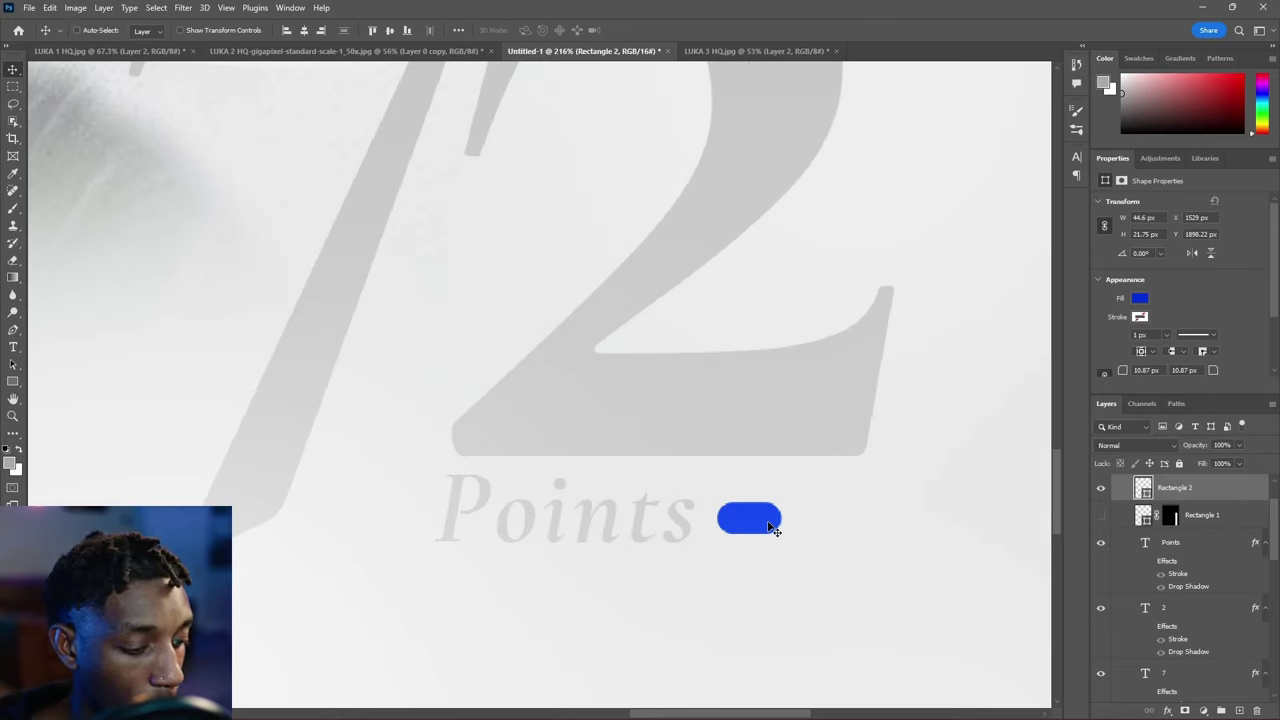
pyautogui.hotkey('ctrl', 'j')
pyautogui.hotkey('ctrl', 't')
pyautogui.moveTo(775, 528); pyautogui.dragTo(842, 522)
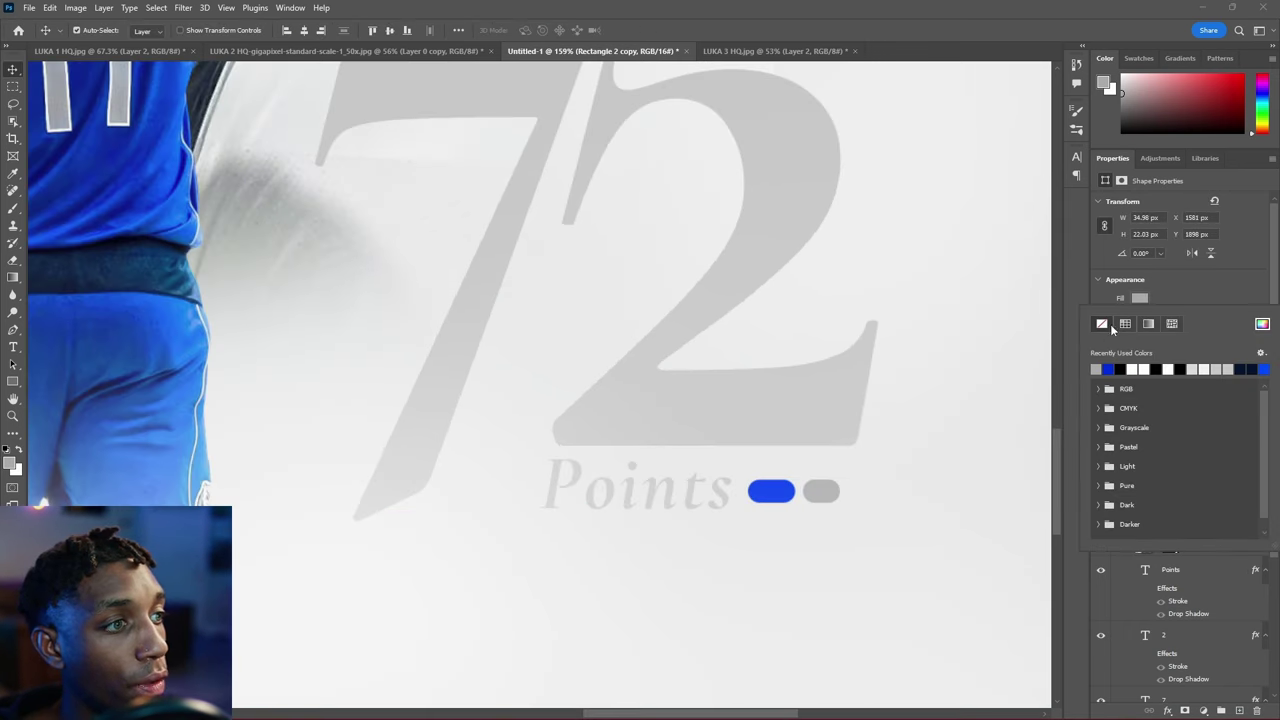
# Turn the duplicated pill into an outline with no fill and a thin gray stroke of about 0.51 px.
pyautogui.click(1108, 324)
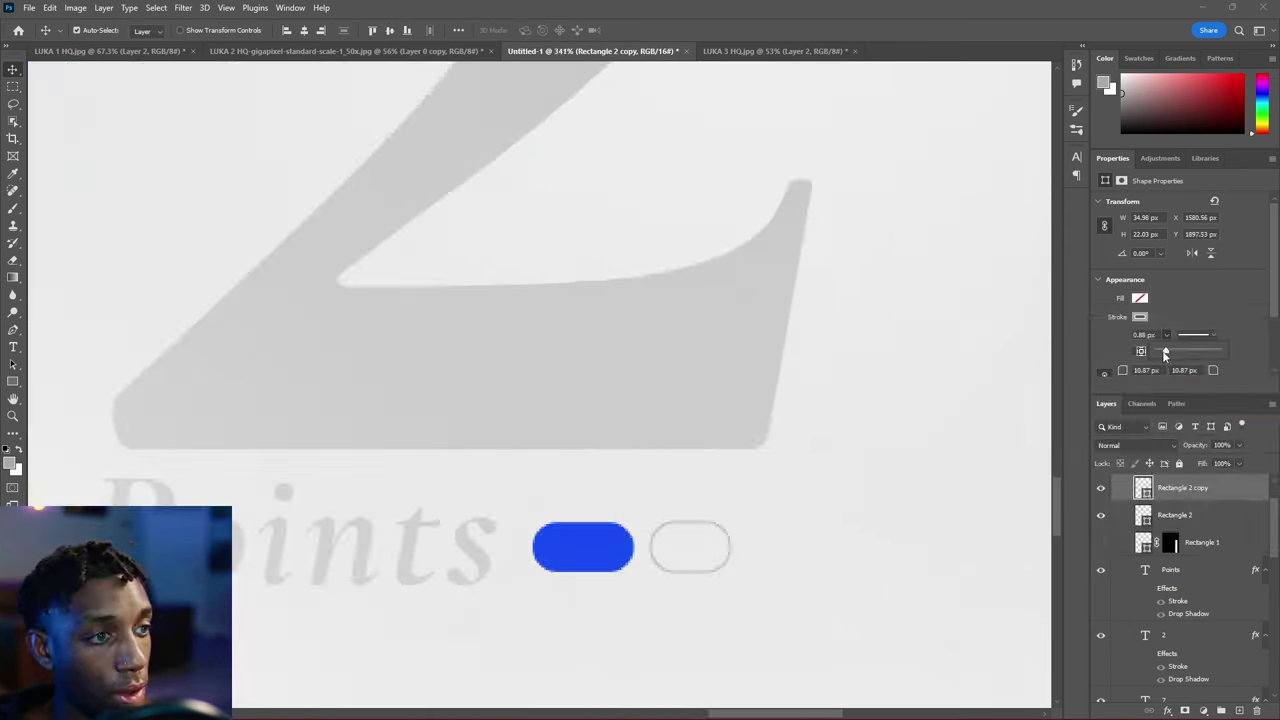
pyautogui.moveTo(1166, 350); pyautogui.dragTo(1162, 351)
pyautogui.scroll(-15, 790, 389)
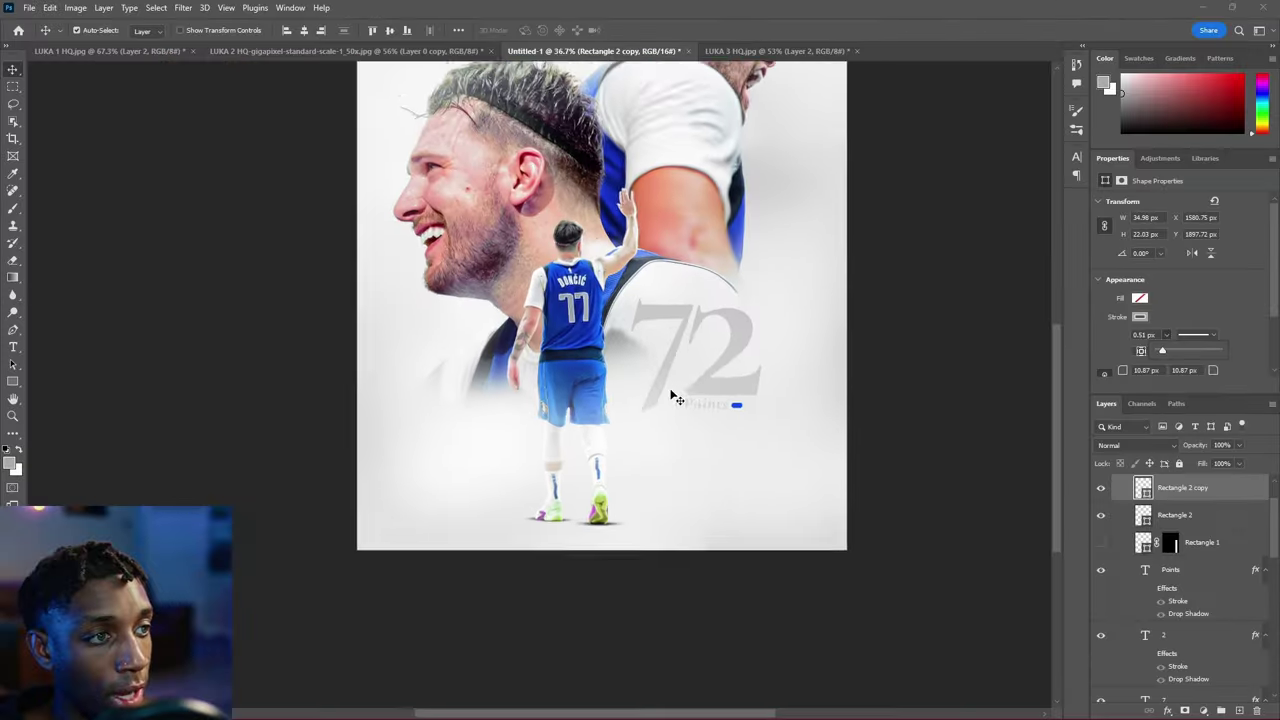
# Draw a blue vertical line about 6 x 2619 px along the artboard's left edge and place a duplicate just to its right.
pyautogui.moveTo(469, 77); pyautogui.dragTo(473, 681)
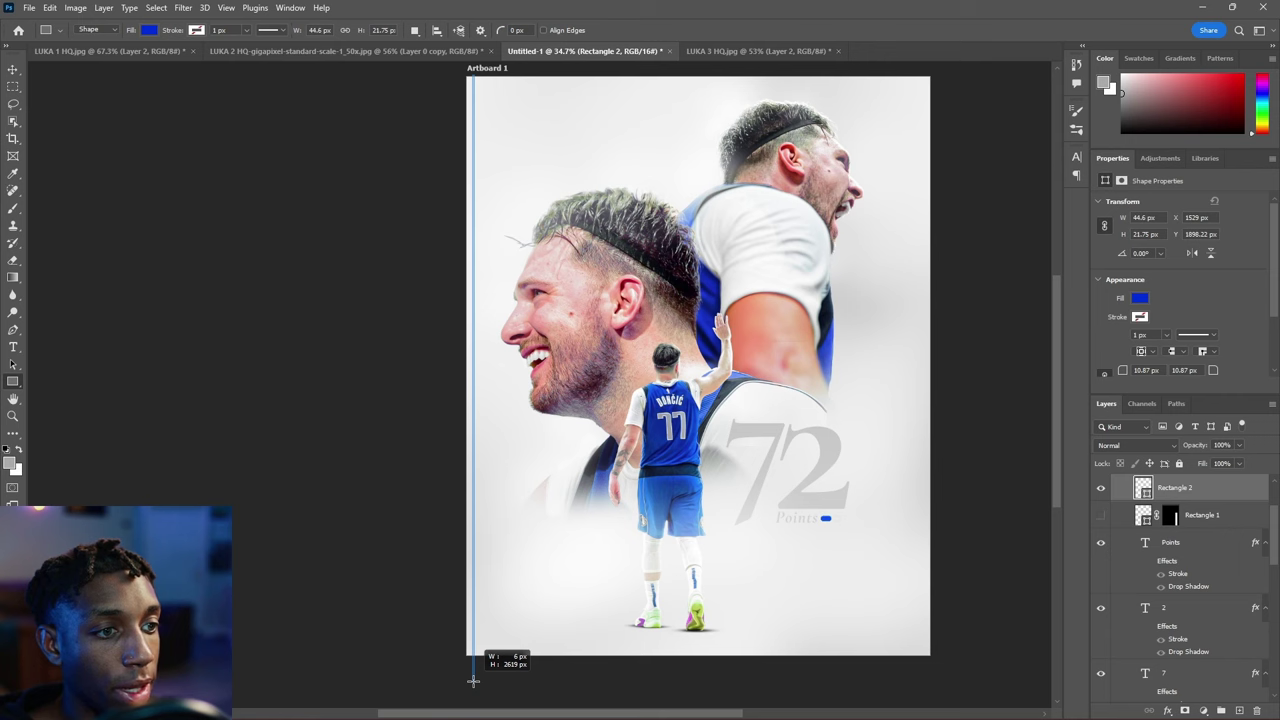
pyautogui.press('v')
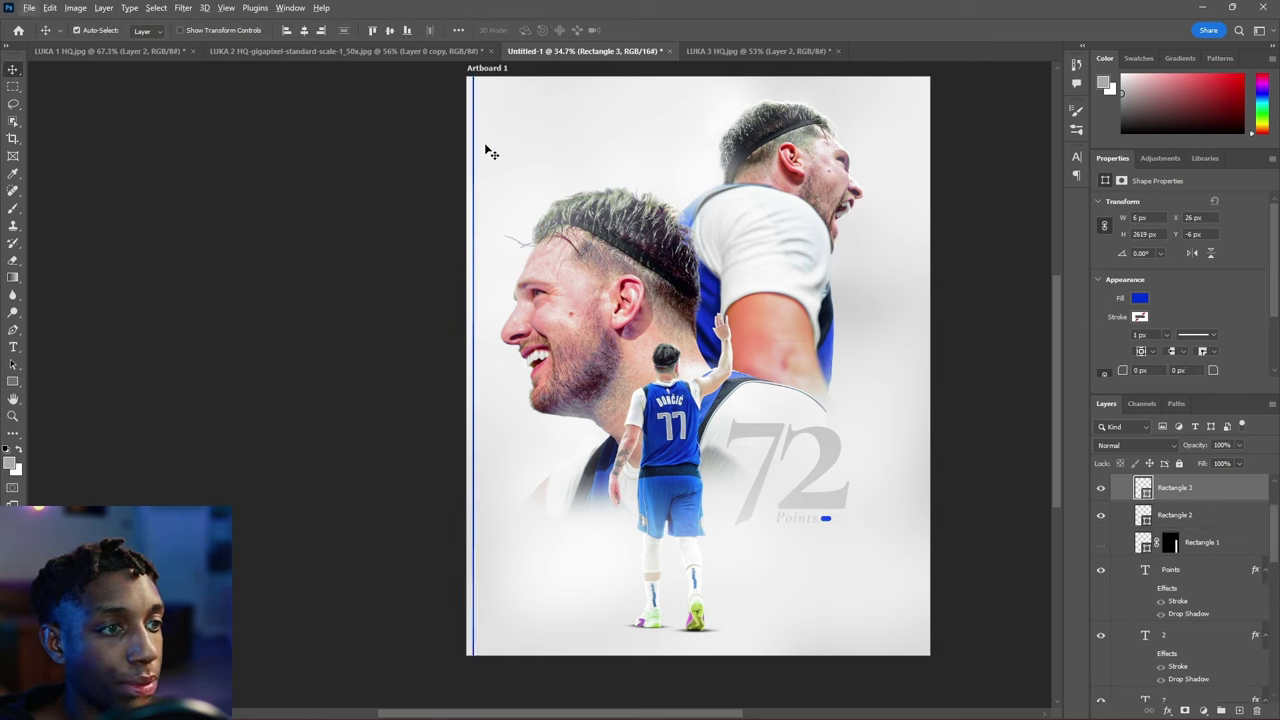
pyautogui.hotkey('ctrl', 'j')
pyautogui.hotkey('ctrl', 't')
pyautogui.hotkey('shift', 'Right')
pyautogui.press('Right')
pyautogui.press('Return')
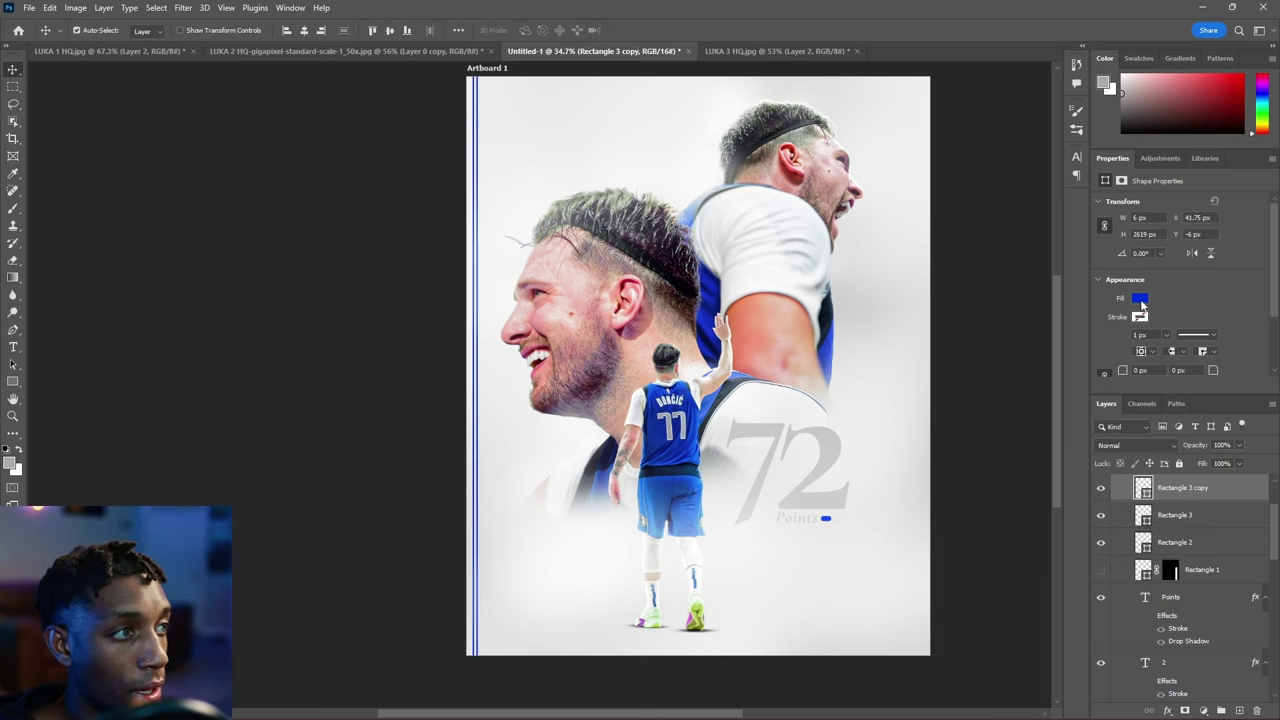
# Recolor the duplicated vertical line with the recently used gray.
pyautogui.click(1140, 299)
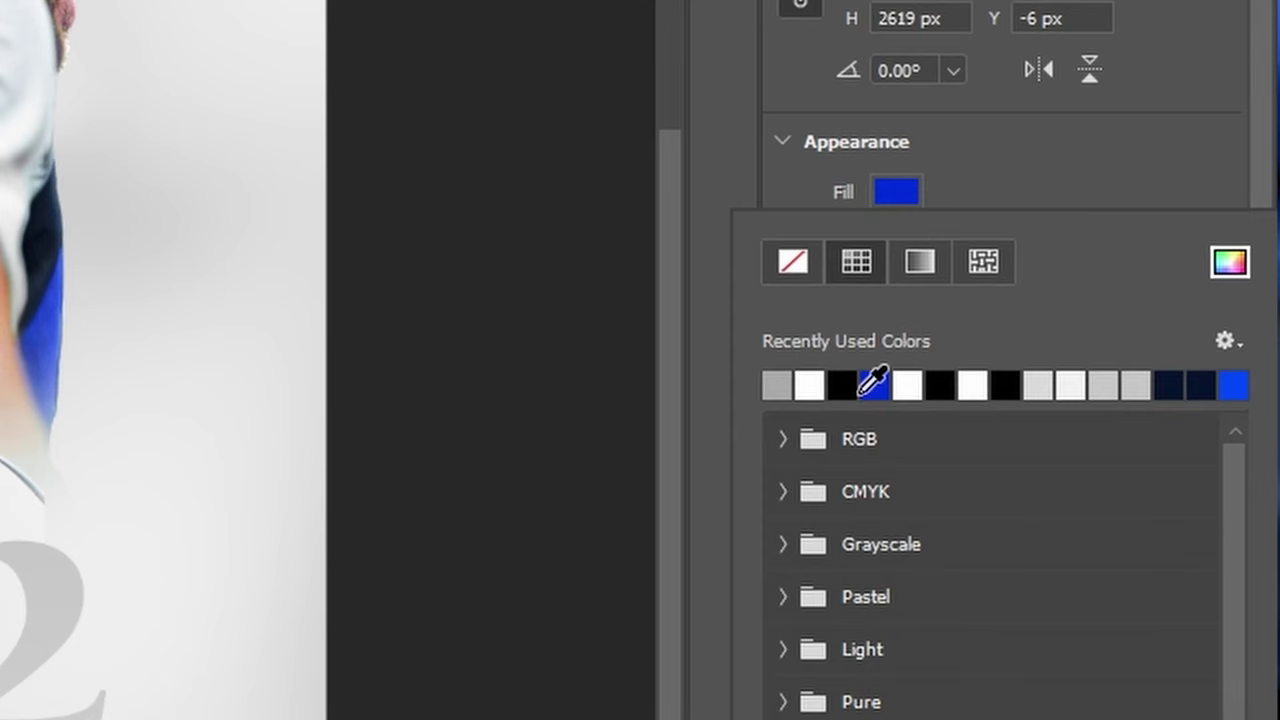
pyautogui.click(841, 385)
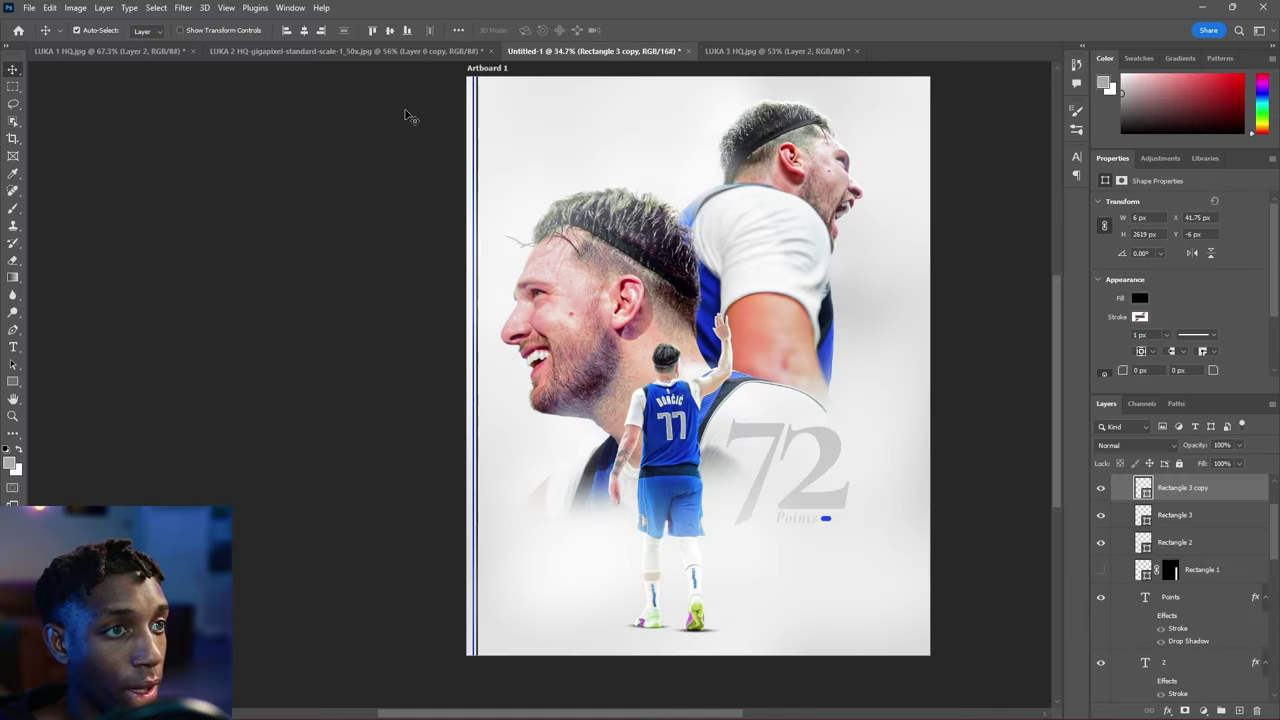
pyautogui.scroll(2, 503, 215)
pyautogui.click(1140, 316)
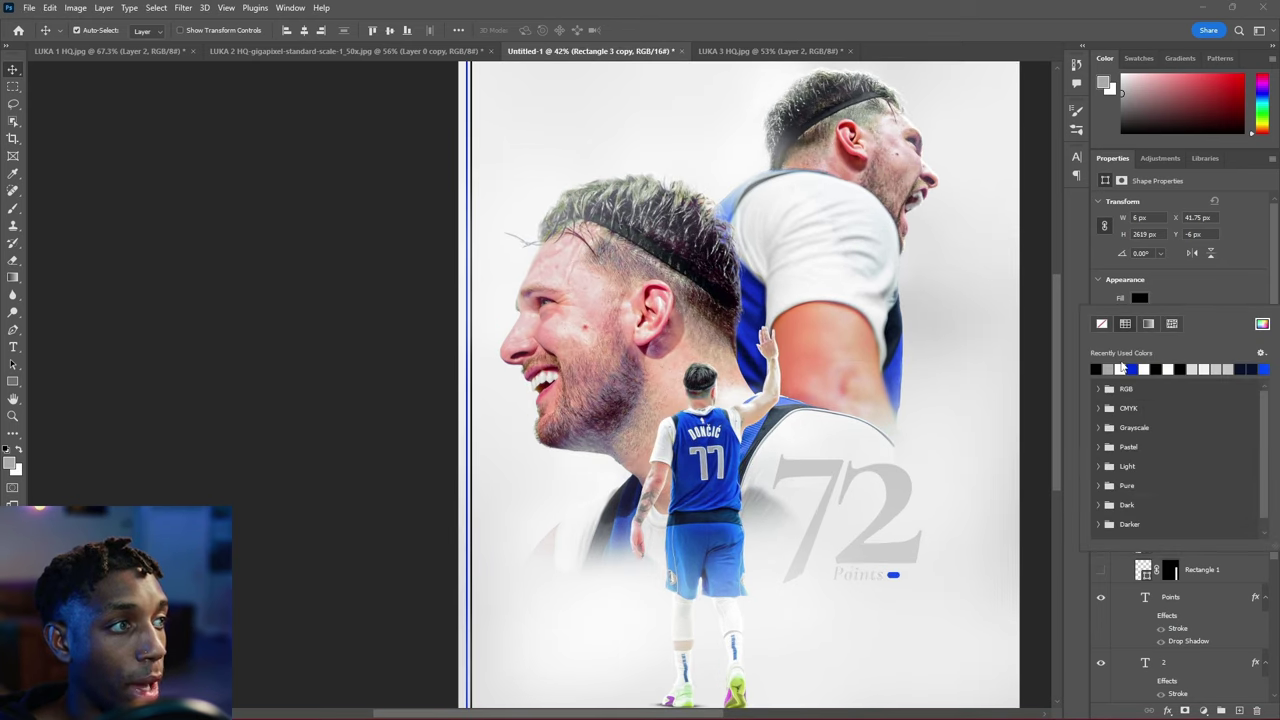
pyautogui.click(1107, 372)
# Adjust the edge lines with Free Transform, then add a layer mask to their Group 1 for fading them with the Brush.
pyautogui.scroll(5, 478, 155)
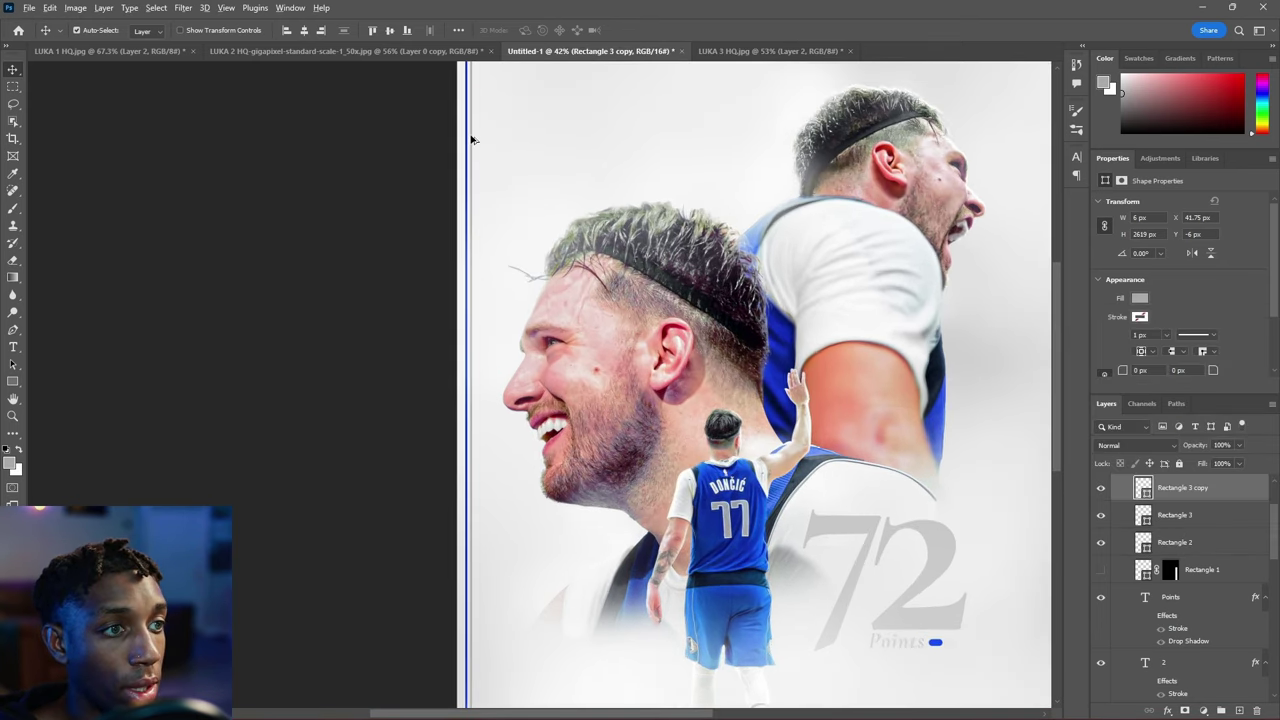
pyautogui.scroll(3, 478, 155)
pyautogui.hotkey('ctrl', 't')
pyautogui.moveTo(462, 405); pyautogui.dragTo(457, 403)
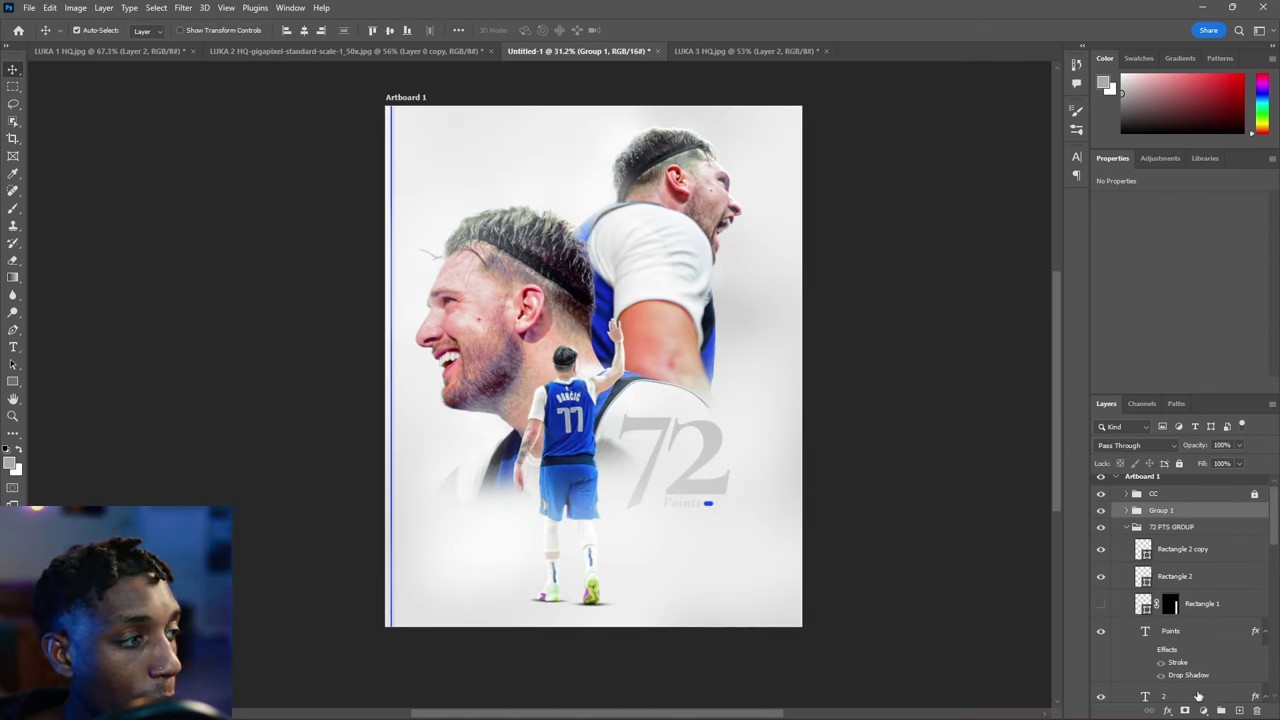
pyautogui.click(1185, 710)
pyautogui.press('b')
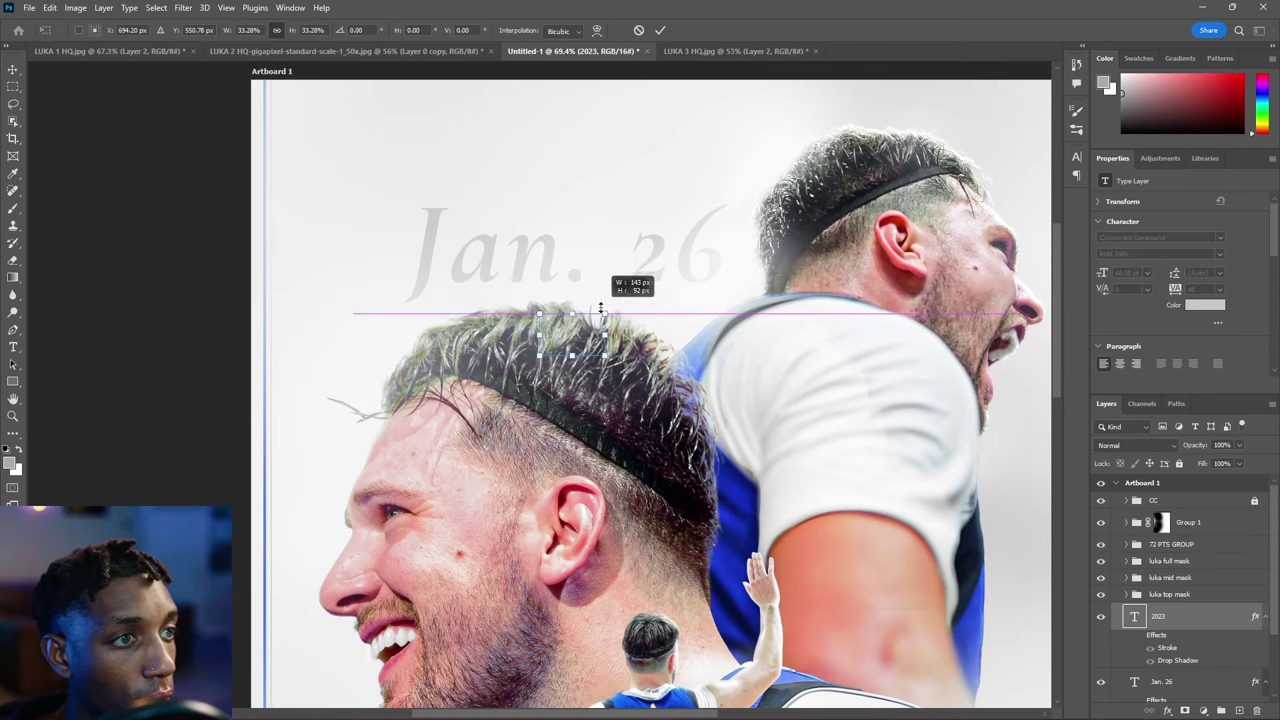
# Scale the year text to about 47%, change it to 2024 and position it just below the "Jan. 26" date.
pyautogui.moveTo(605, 286); pyautogui.dragTo(707, 301)
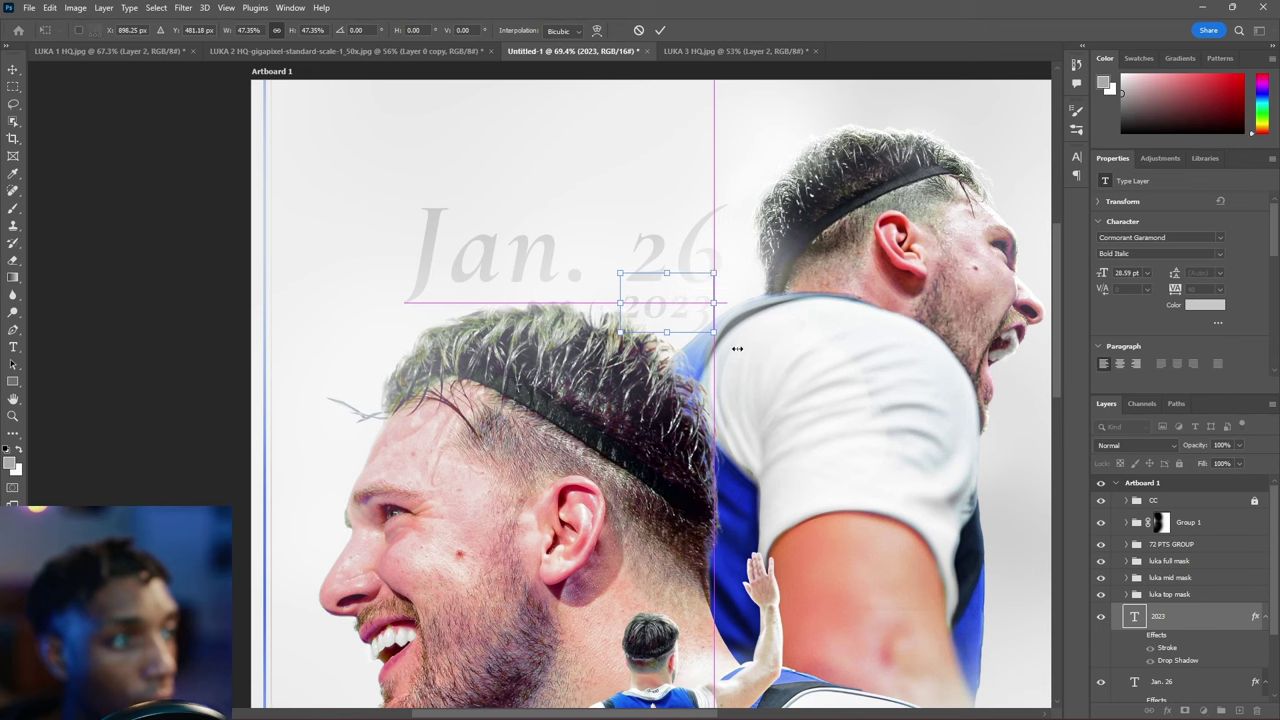
pyautogui.moveTo(734, 343); pyautogui.dragTo(667, 296)
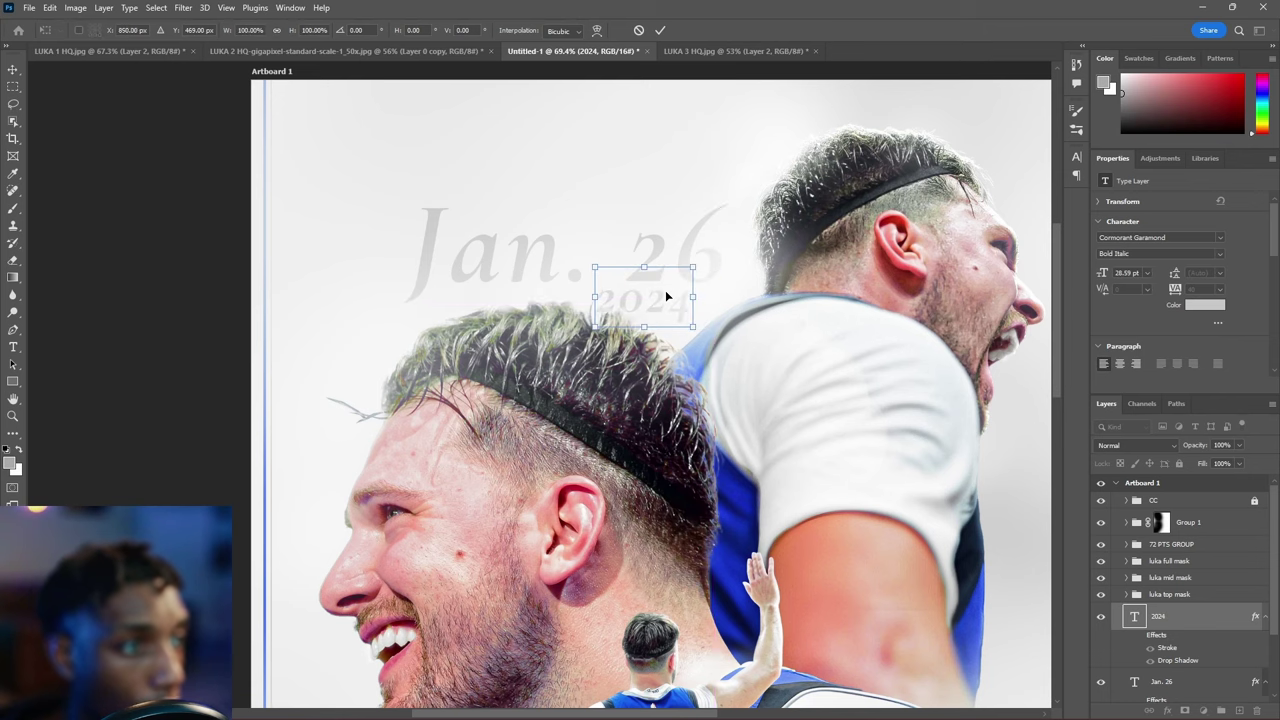
pyautogui.press('Return')
pyautogui.hotkey('ctrl', '0')
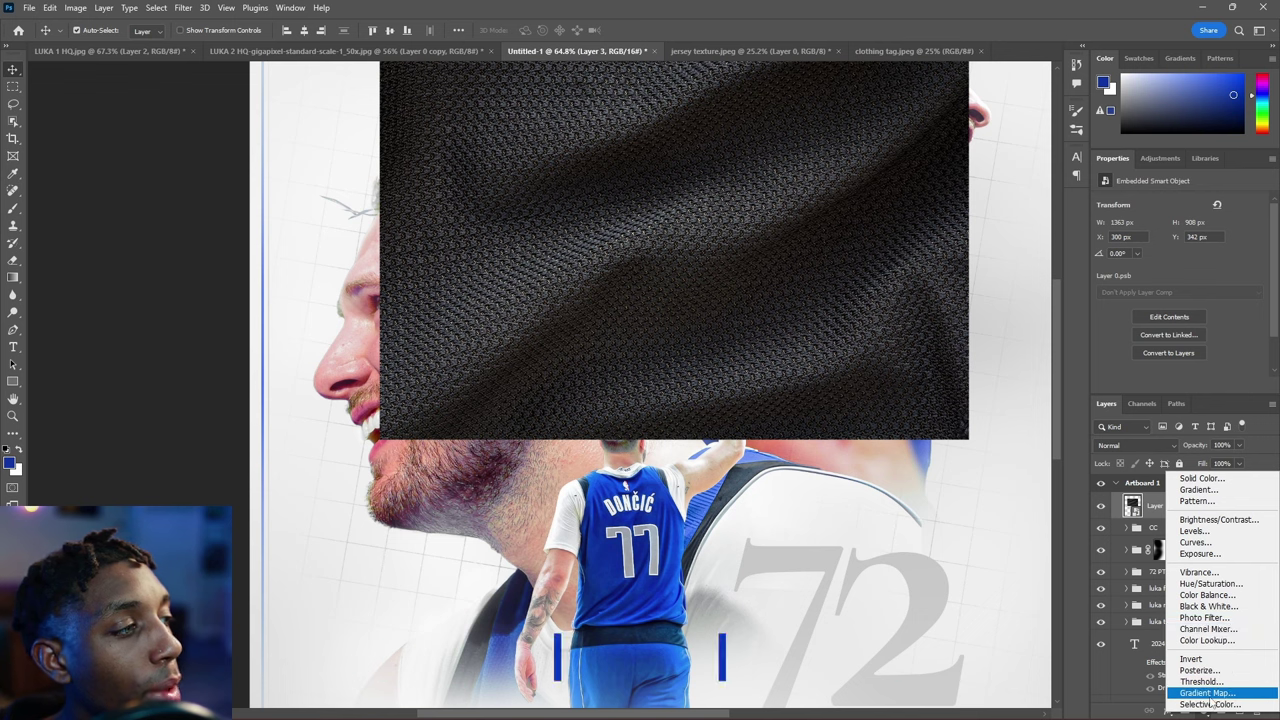
# Add a Gradient Map adjustment above the jersey texture in Layer 3 and clip it to that layer.
pyautogui.click(1207, 693)
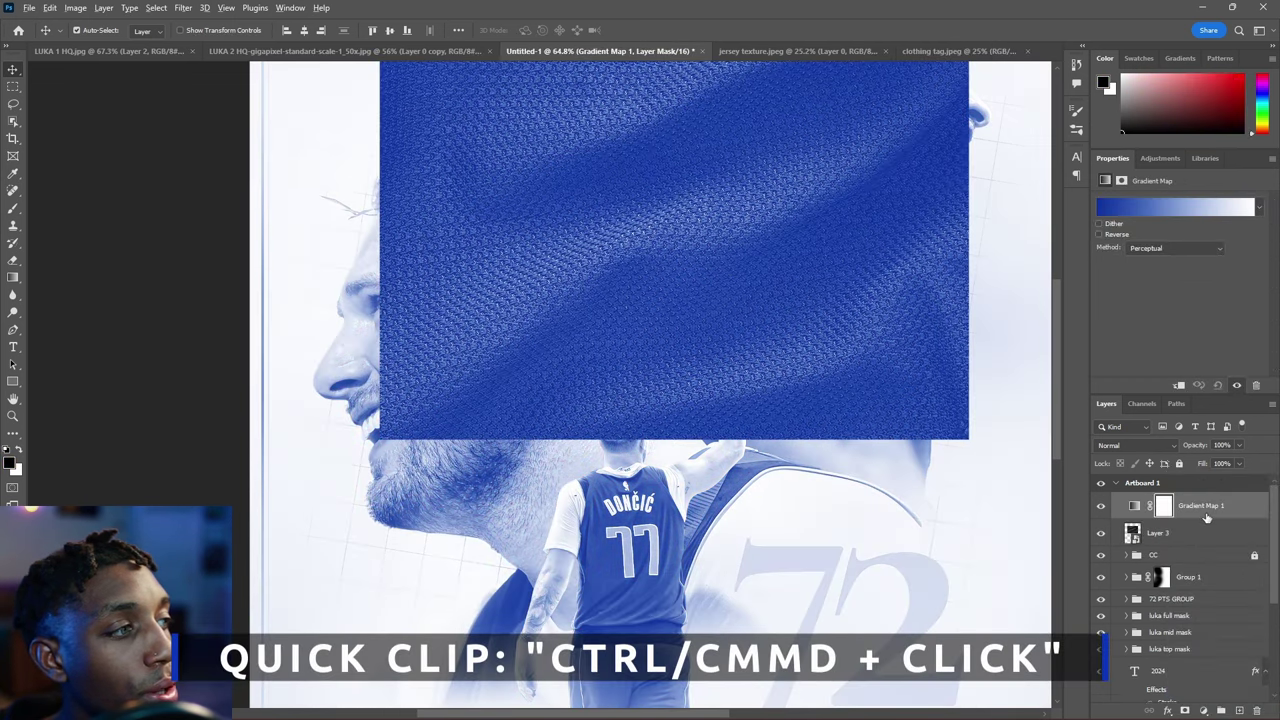
pyautogui.keyDown('alt'); pyautogui.click(1204, 513); pyautogui.keyUp('alt')
pyautogui.scroll(3, 660, 249)
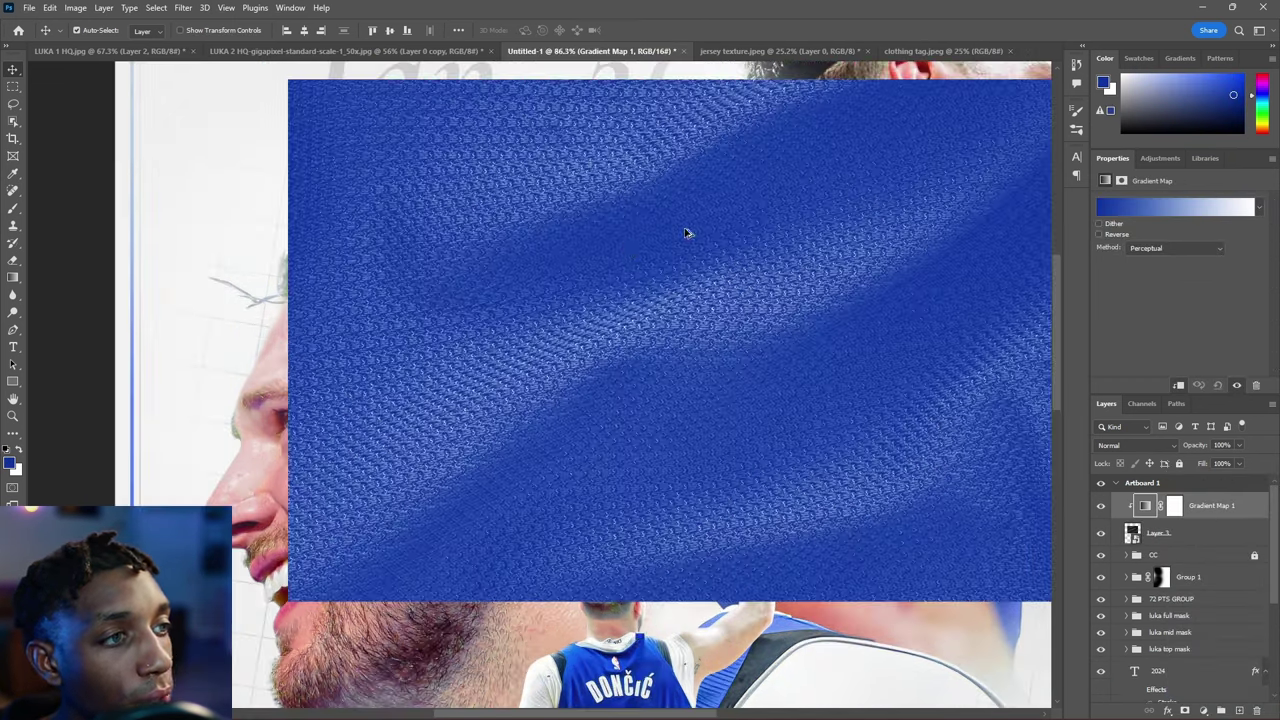
# Edit the gradient map with a dark navy 0f1b3f stop at location 0 and move the blue stop closer to the dark end.
pyautogui.click(1170, 207)
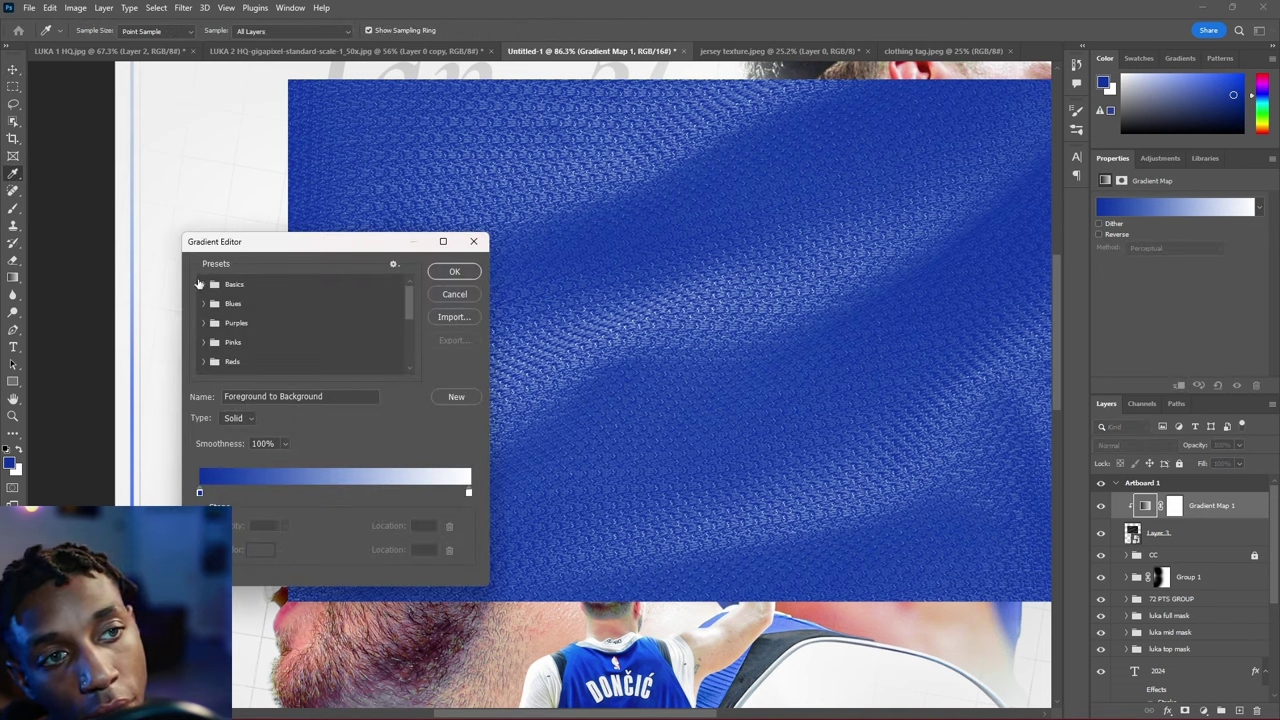
pyautogui.moveTo(199, 493); pyautogui.dragTo(328, 494)
pyautogui.click(215, 493)
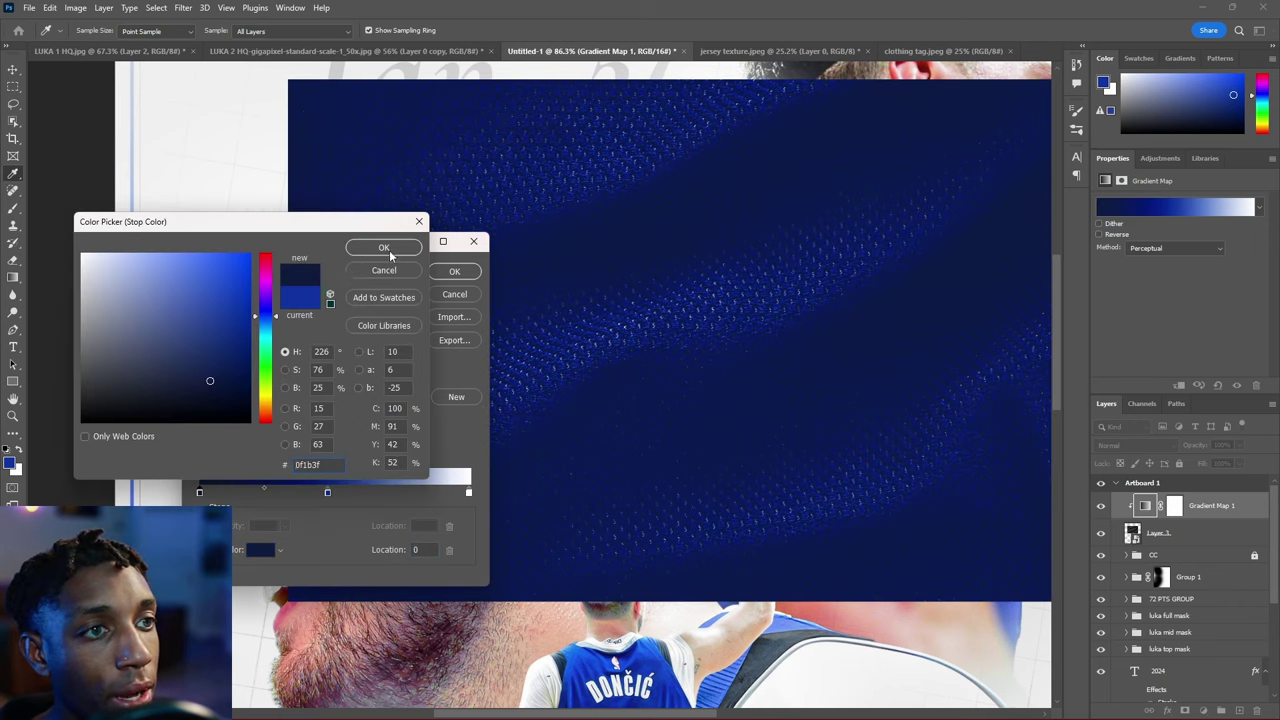
pyautogui.click(389, 250)
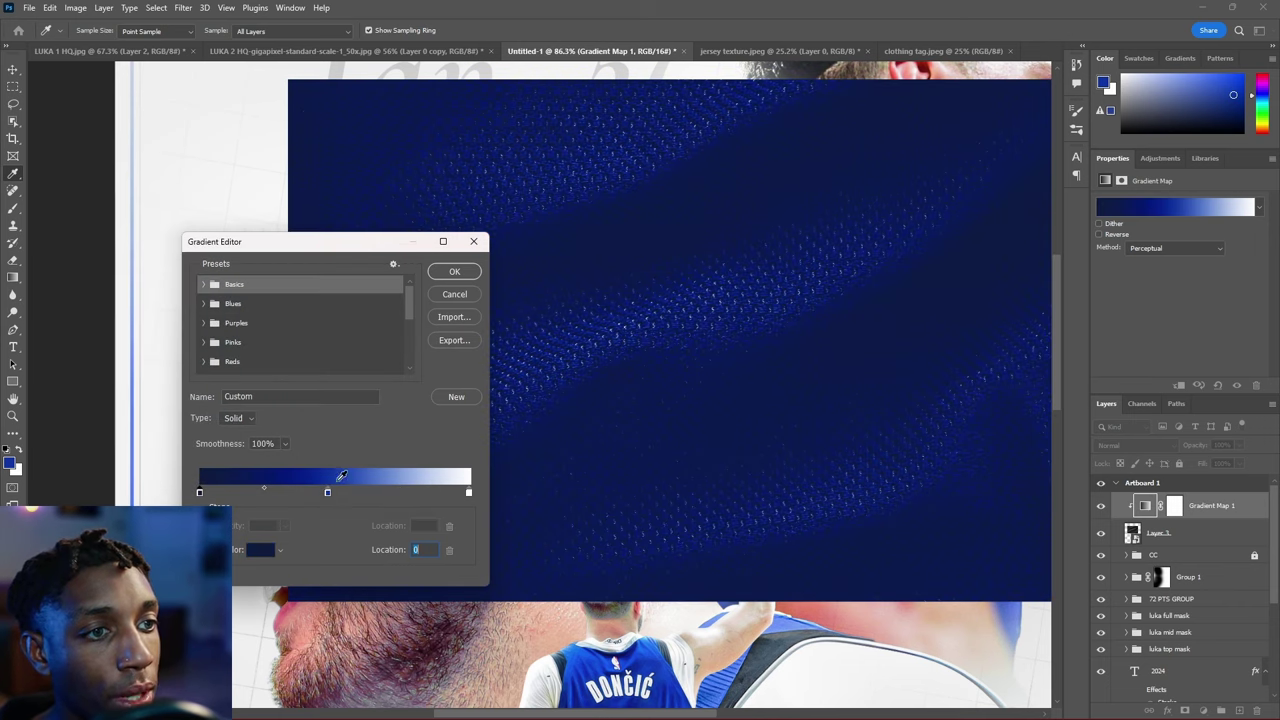
pyautogui.moveTo(330, 495); pyautogui.dragTo(252, 494)
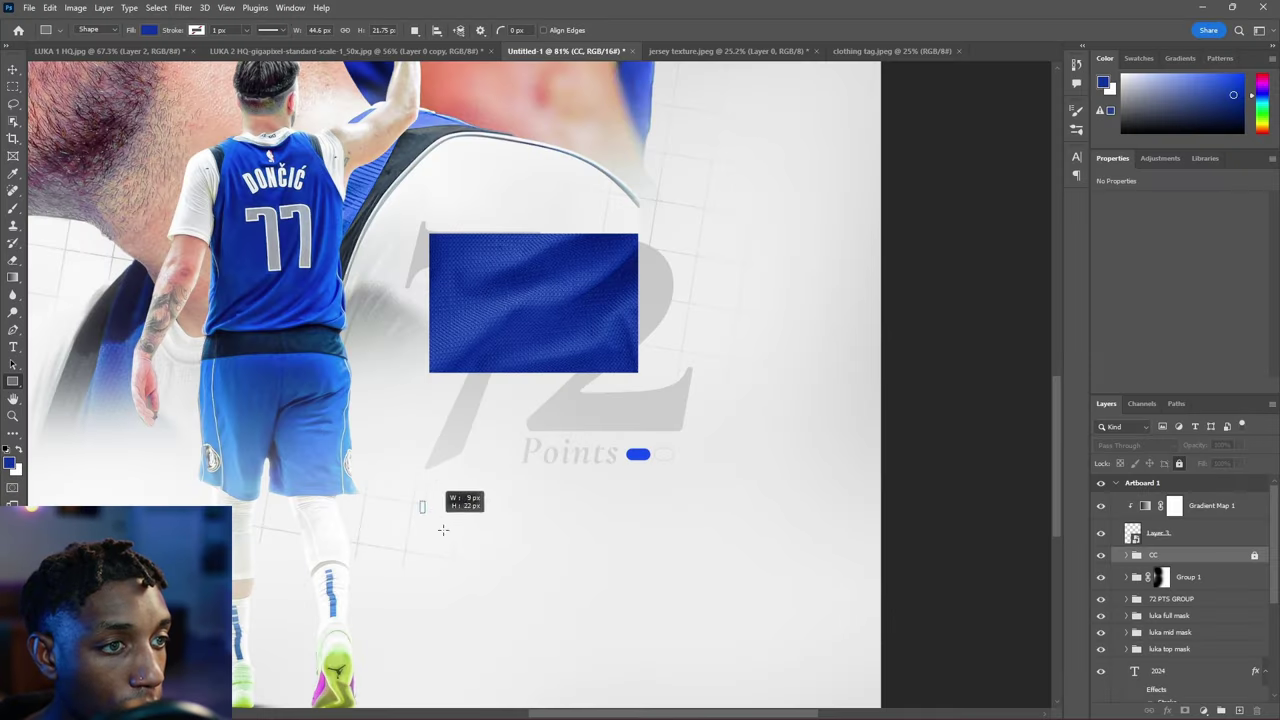
# Draw a rectangle about 329 x 188 px below the Points text and clip the blue jersey texture to it.
pyautogui.moveTo(443, 530); pyautogui.dragTo(599, 600)
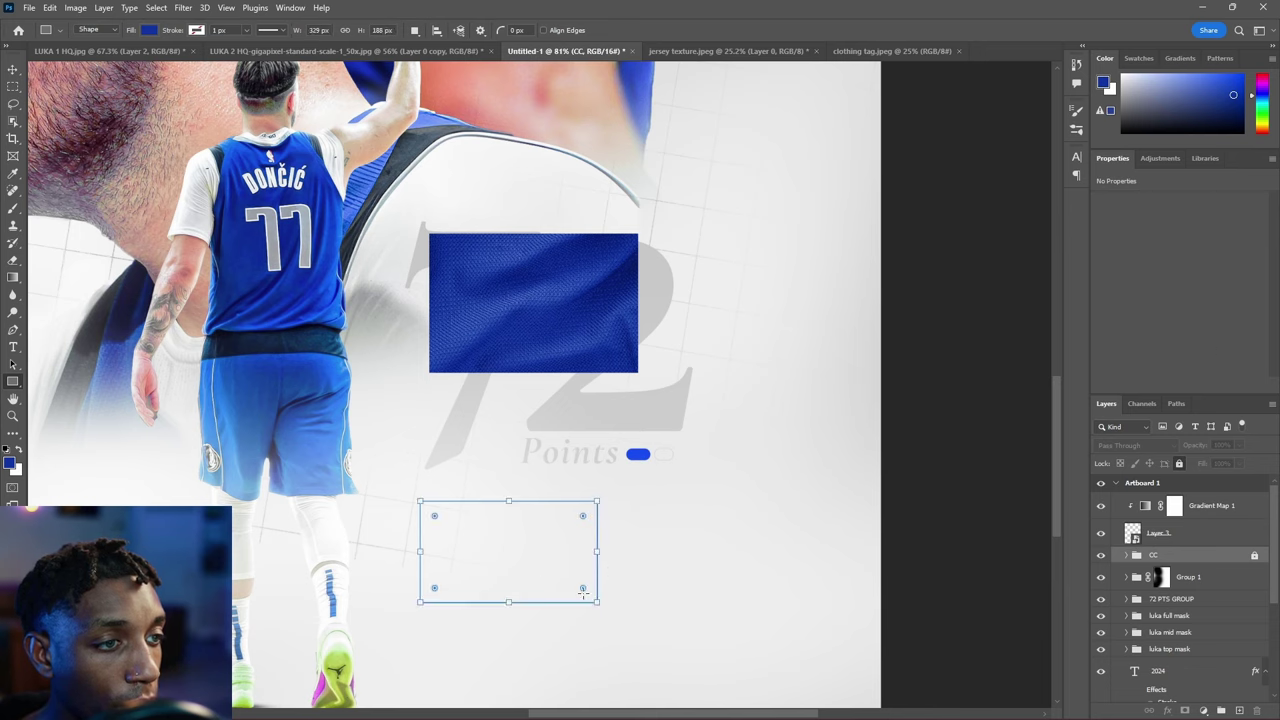
pyautogui.press('v')
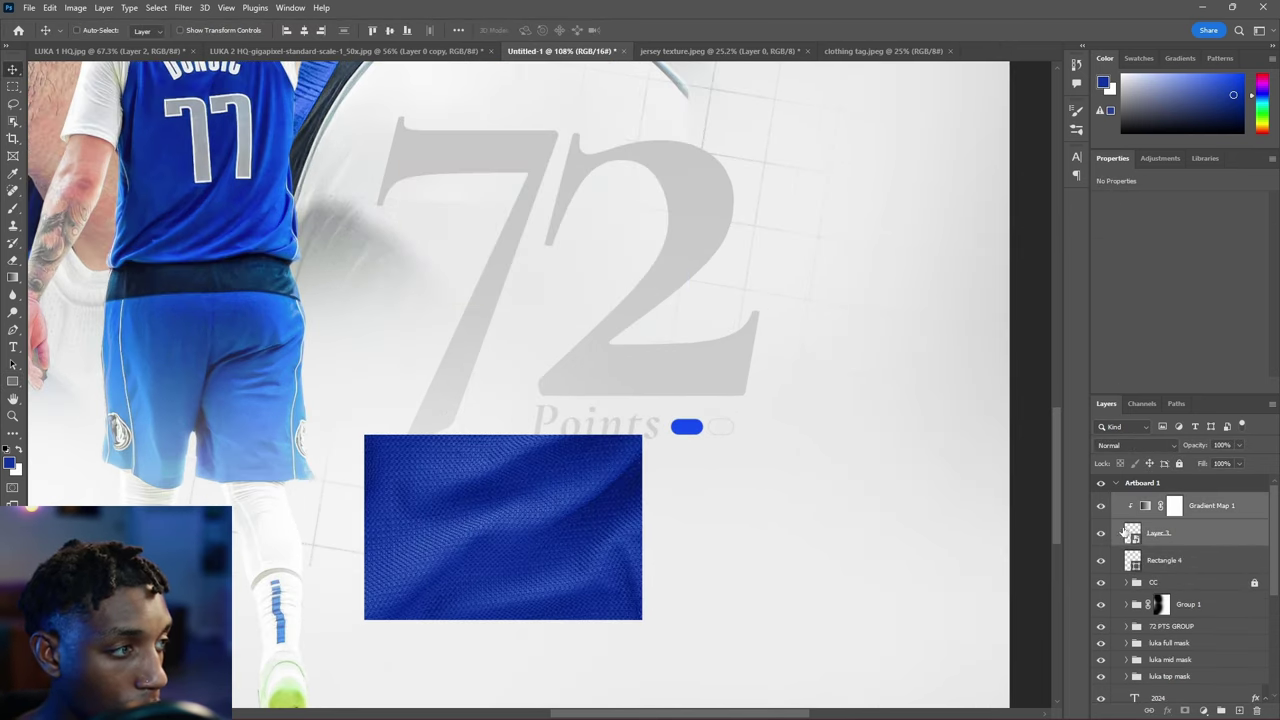
pyautogui.click(1148, 533)
pyautogui.keyDown('alt'); pyautogui.click(1166, 546); pyautogui.keyUp('alt')
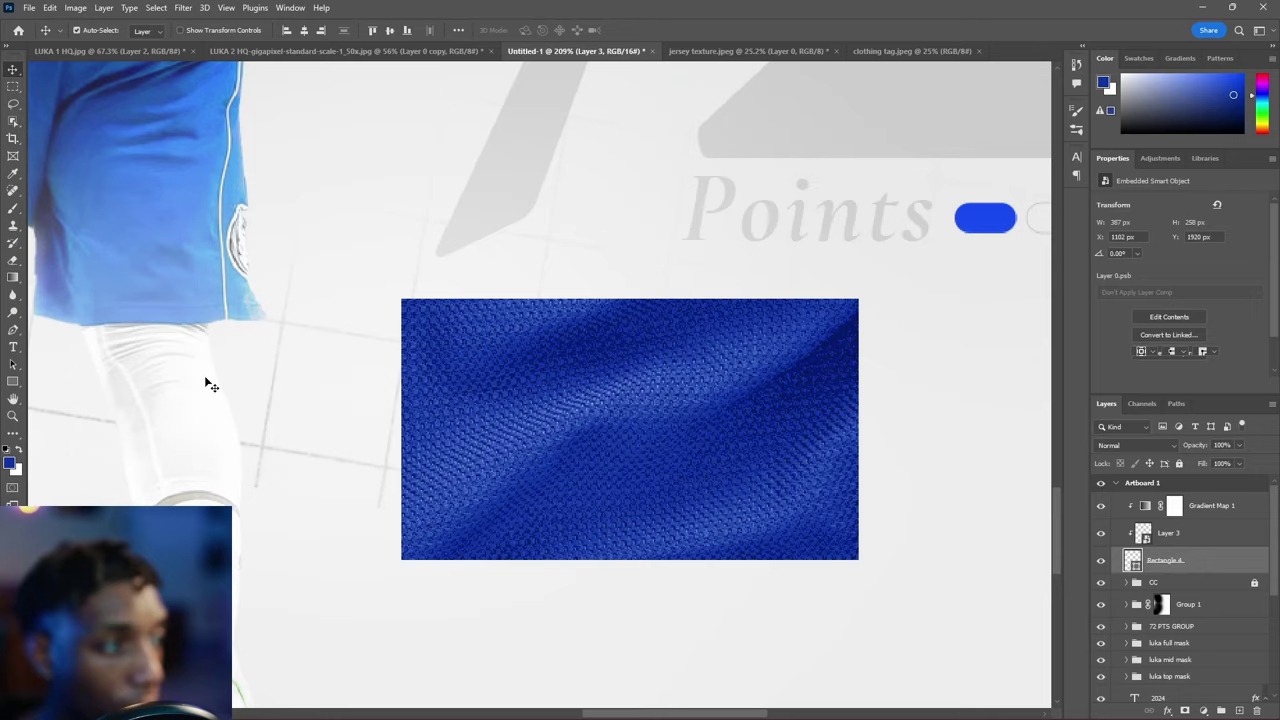
# Give the textured rectangle a light gray stroke, changing the stroke's alignment and width.
pyautogui.click(12, 381)
pyautogui.click(270, 30)
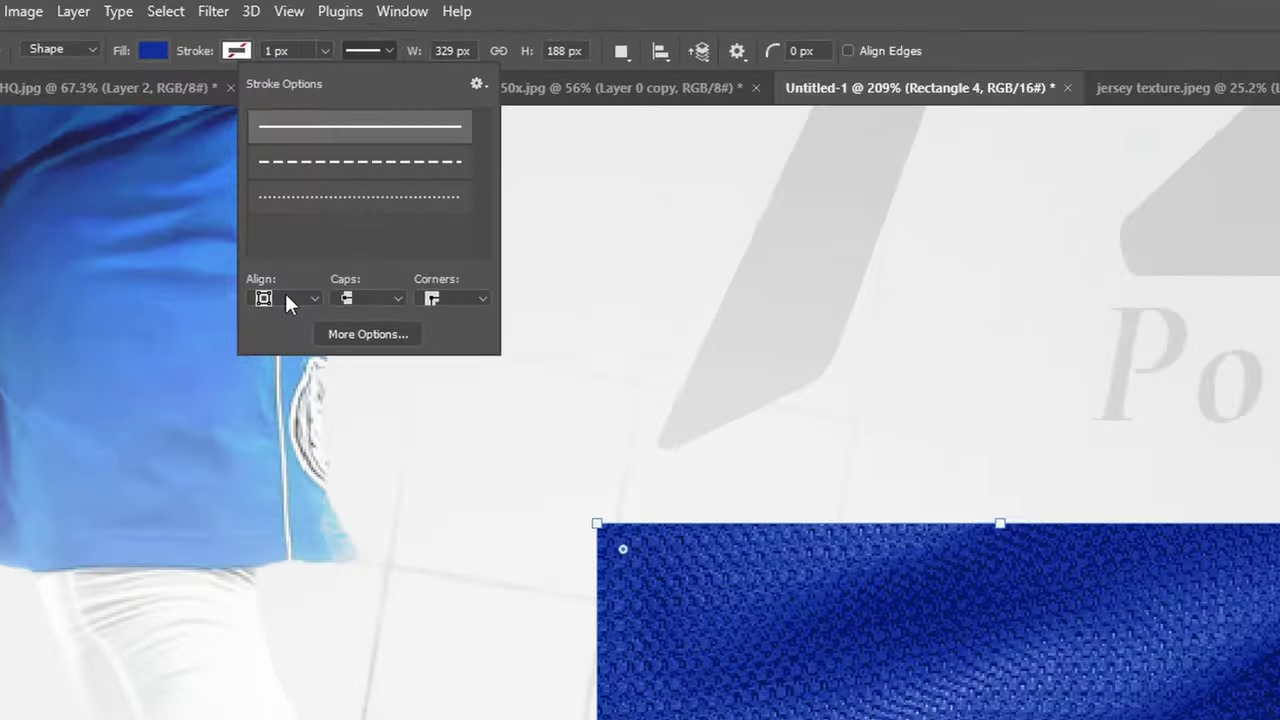
pyautogui.click(212, 174)
pyautogui.click(213, 205)
pyautogui.click(196, 28)
pyautogui.moveTo(246, 46); pyautogui.dragTo(250, 47)
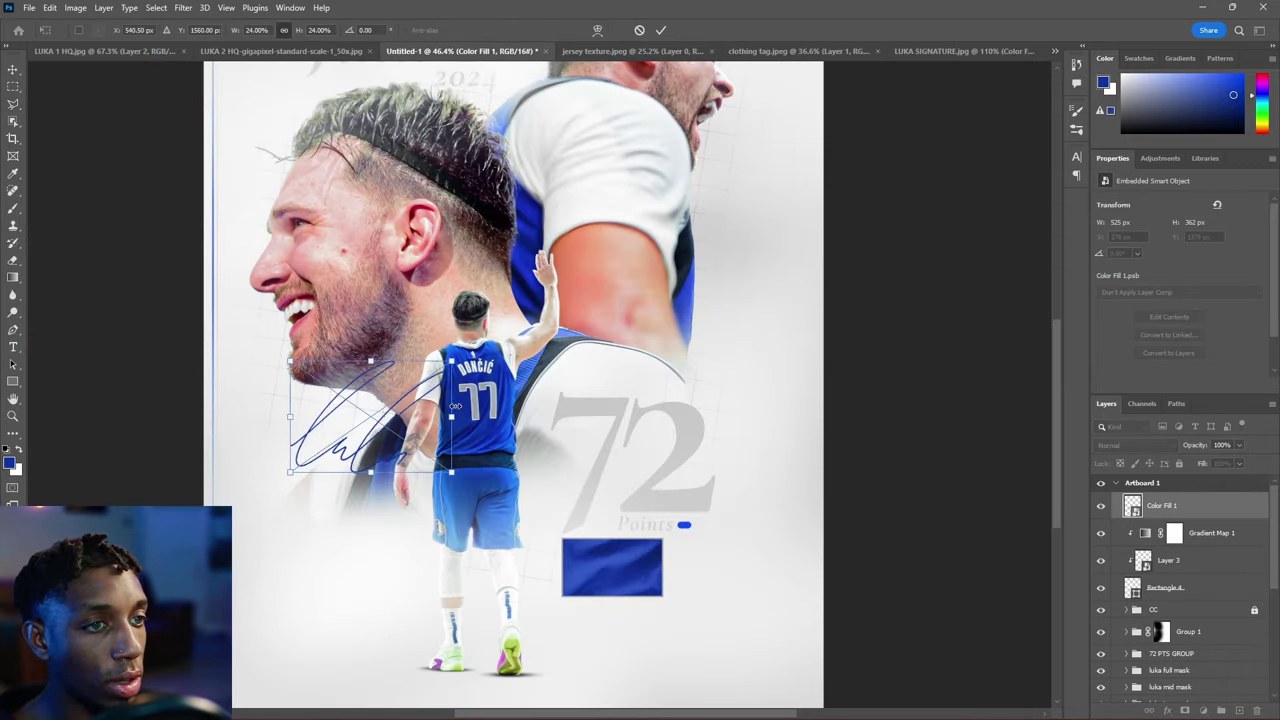
# Move the signature to the lower right so it overlaps the blue textured rectangle.
pyautogui.moveTo(455, 406)
pyautogui.mouseDown()
pyautogui.moveTo(634, 457)
pyautogui.moveTo(720, 520)
pyautogui.moveTo(683, 558)
pyautogui.moveTo(701, 581)
pyautogui.moveTo(735, 589)
pyautogui.mouseUp()
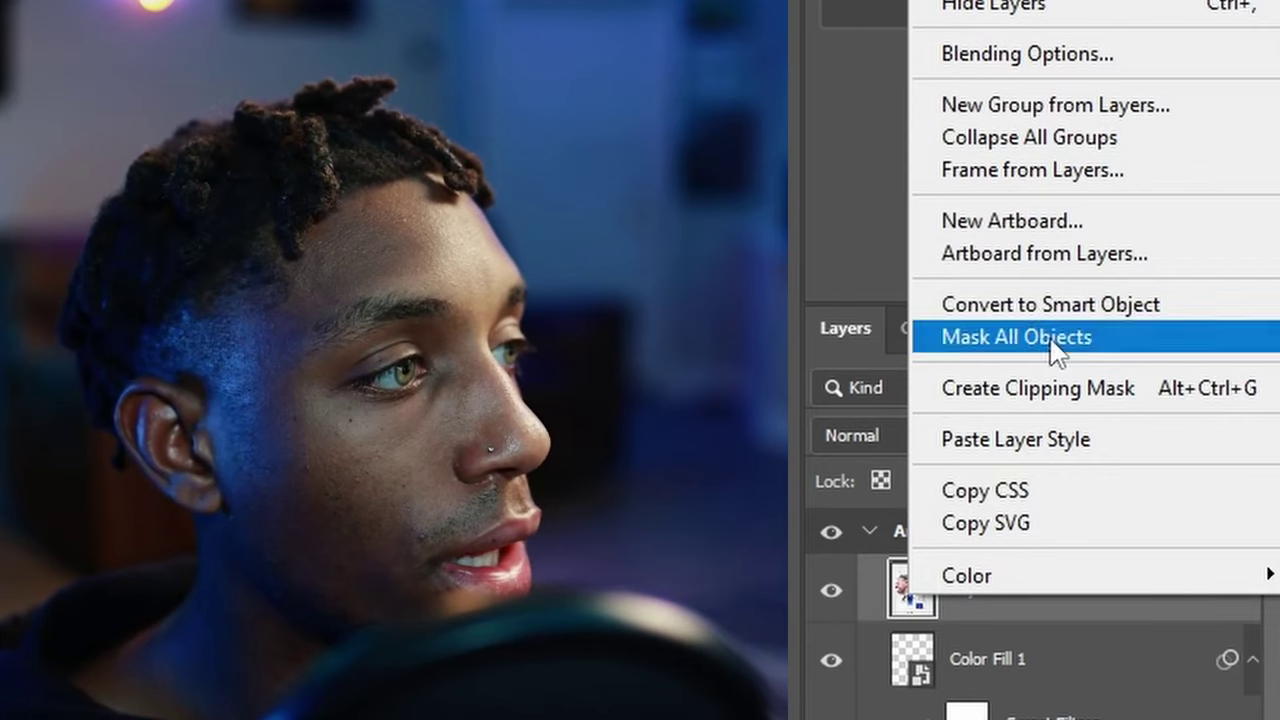
# Convert the merged poster in Layer 4 to a smart object and open it in the Camera Raw Filter.
pyautogui.click(1023, 304)
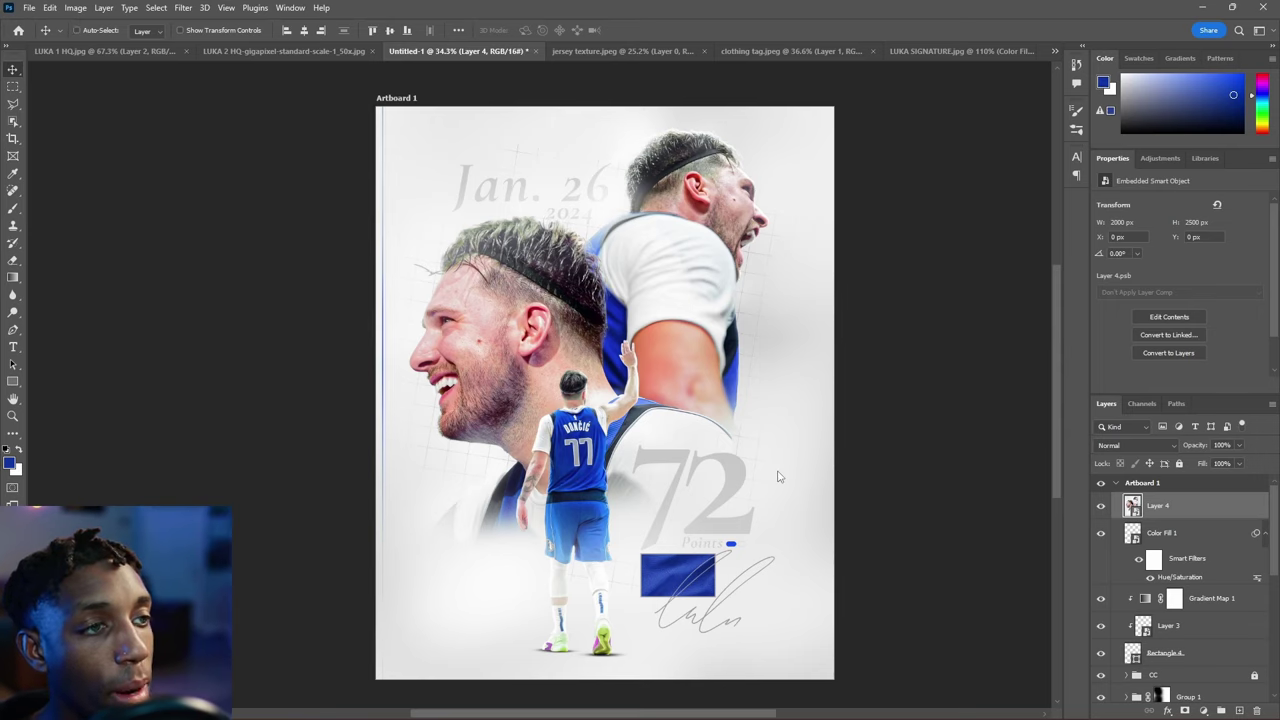
pyautogui.hotkey('ctrl', 'shift', 'a')
pyautogui.click(1146, 169)
pyautogui.click(1121, 210)
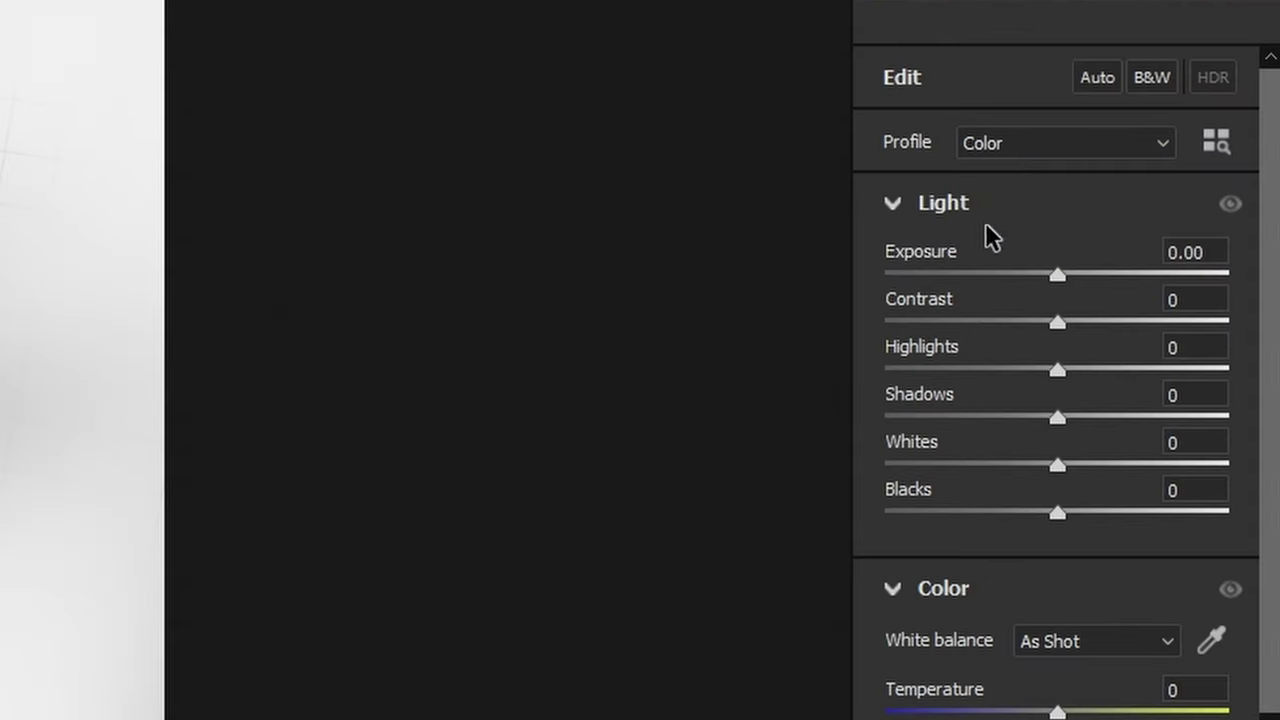
# Browse the Modern color profiles, apply Modern 10 to the poster and increase the profile's amount.
pyautogui.click(1132, 167)
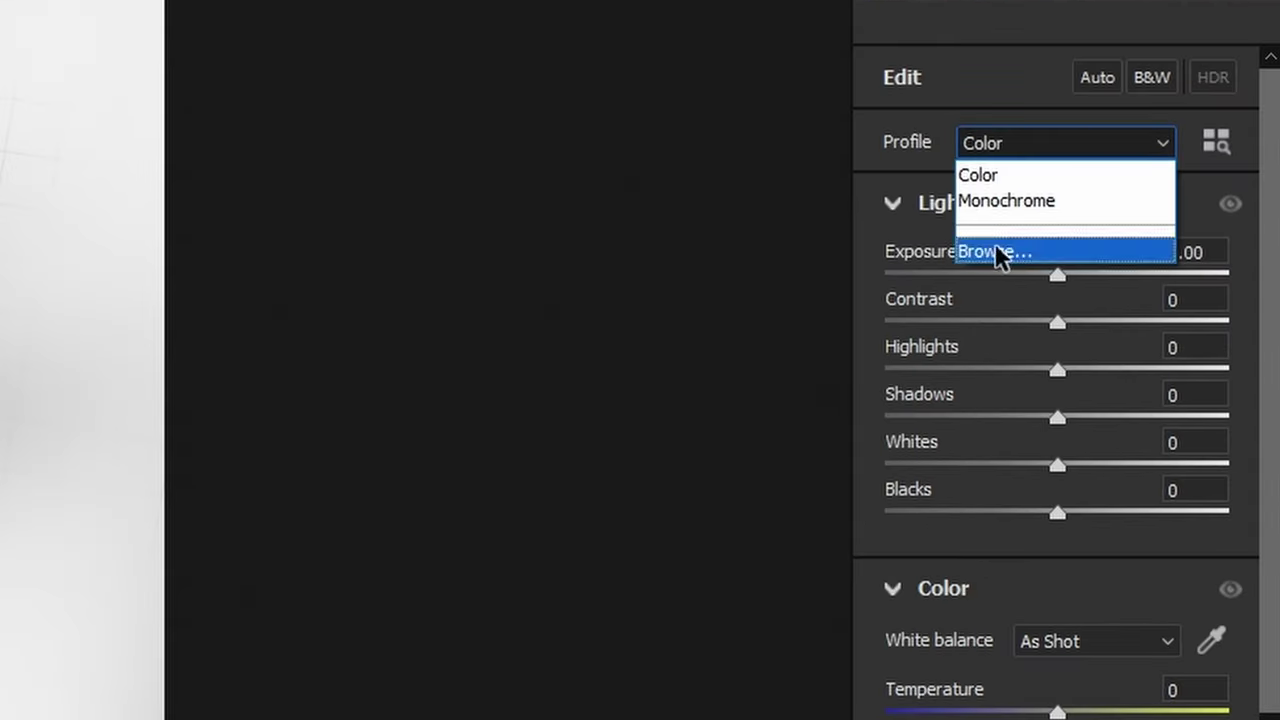
pyautogui.click(996, 252)
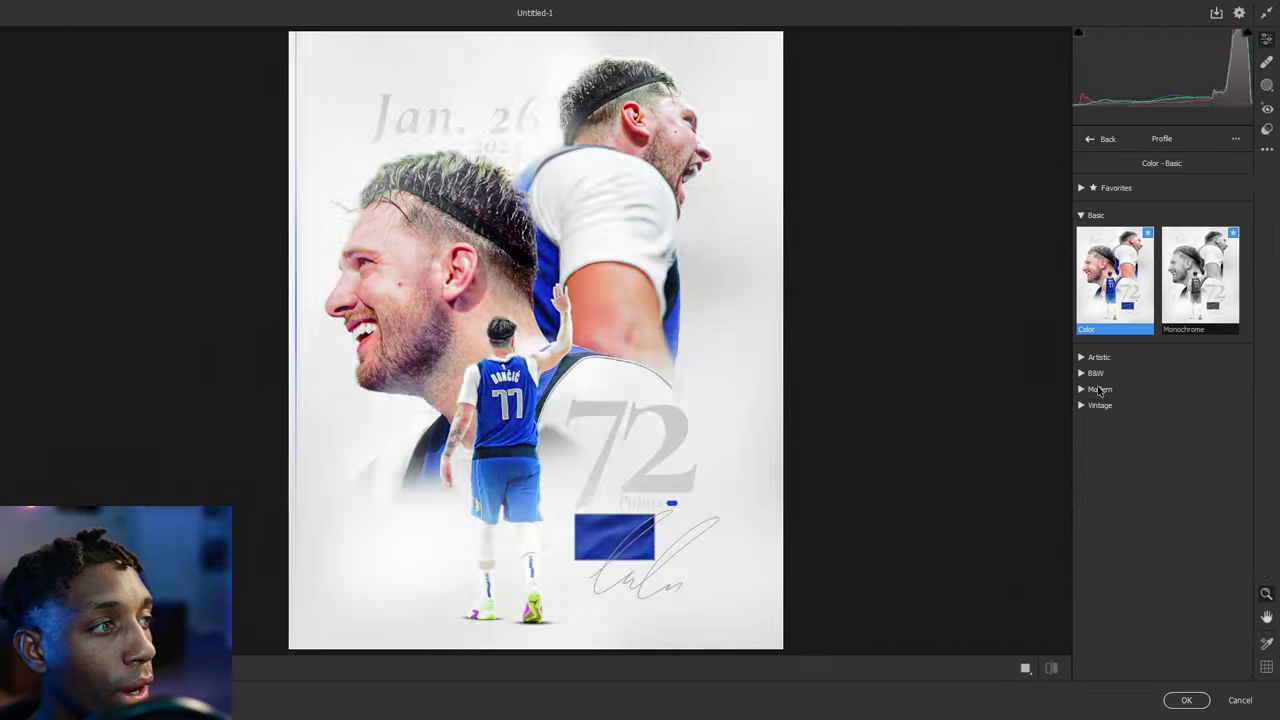
pyautogui.click(1090, 383)
pyautogui.scroll(-3, 1175, 617)
pyautogui.click(1175, 617)
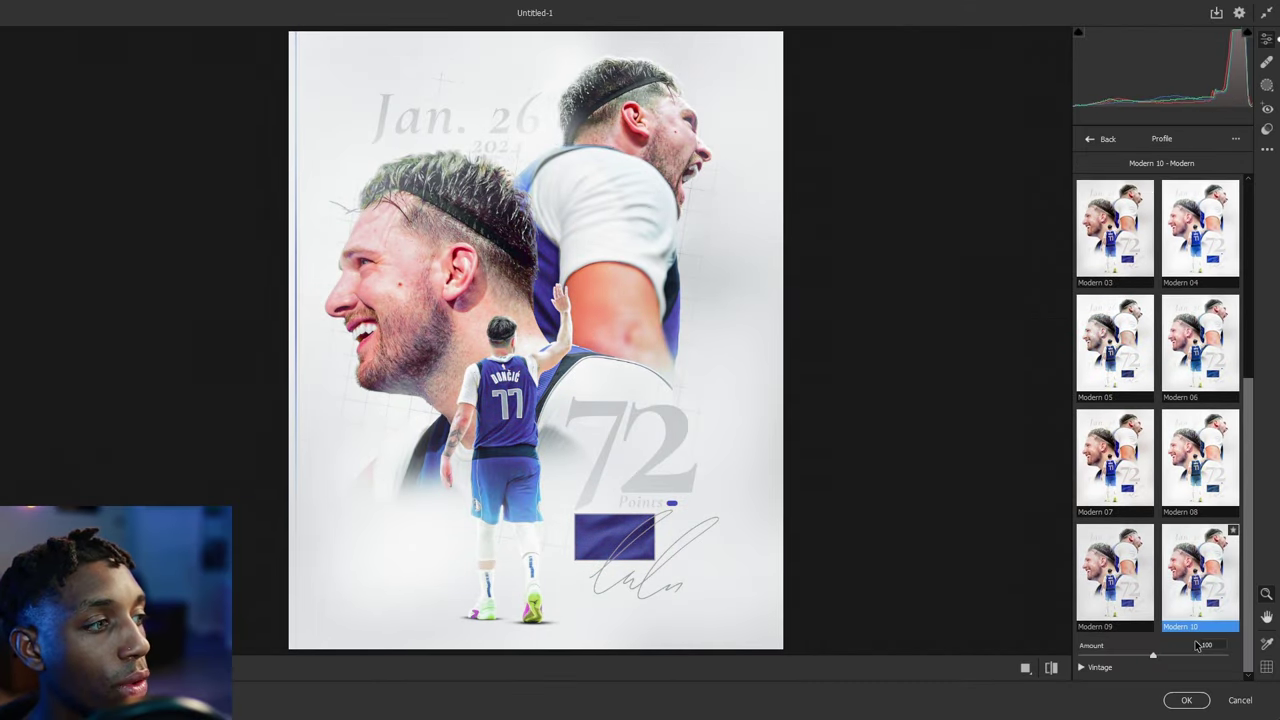
pyautogui.moveTo(1153, 658); pyautogui.dragTo(1186, 656)
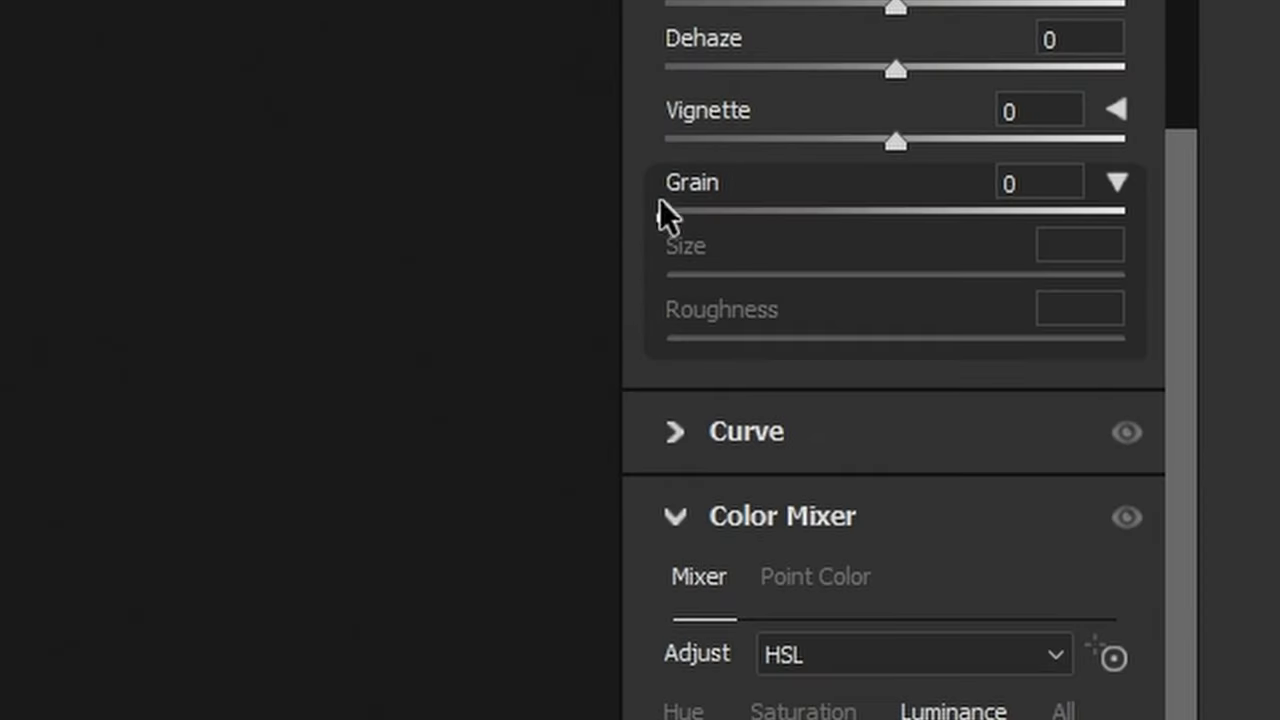
# Set the poster's grain effect to 53.
pyautogui.moveTo(1083, 314); pyautogui.dragTo(1161, 320)
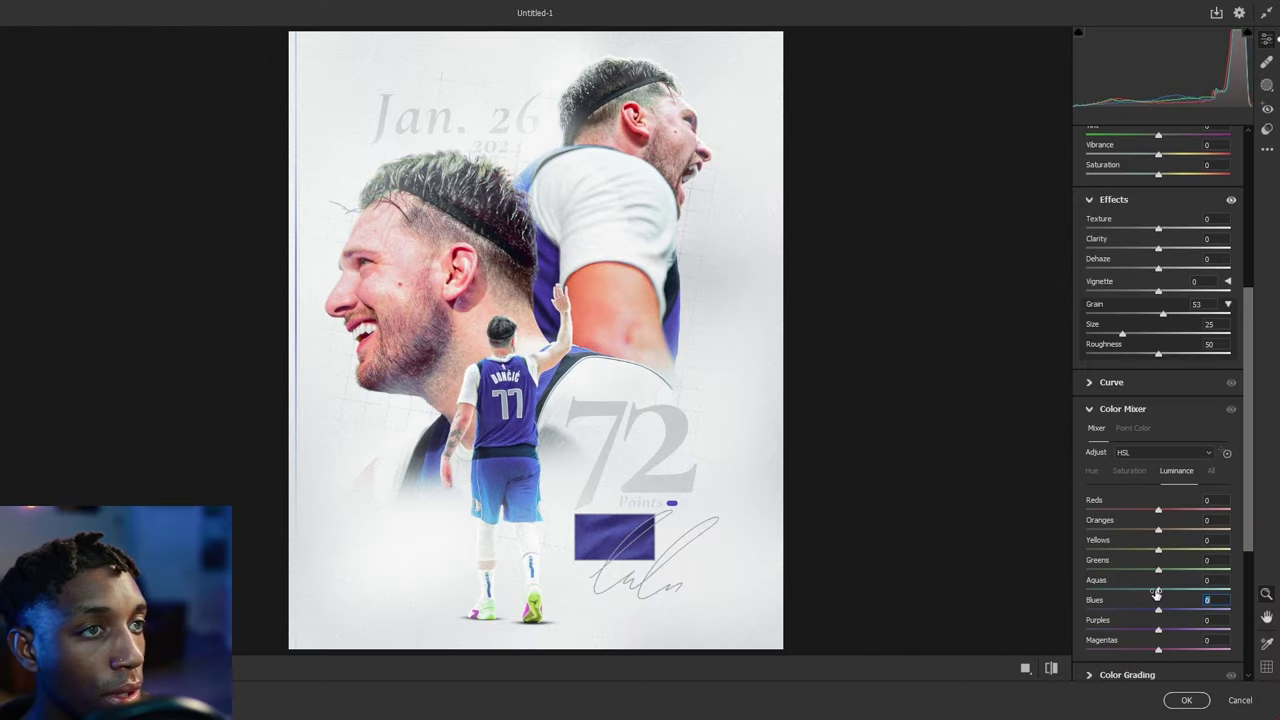
# Use Color Grading to tint the midtones toward magenta, the shadows toward blue and the highlights toward orange.
pyautogui.scroll(-5, 1156, 592)
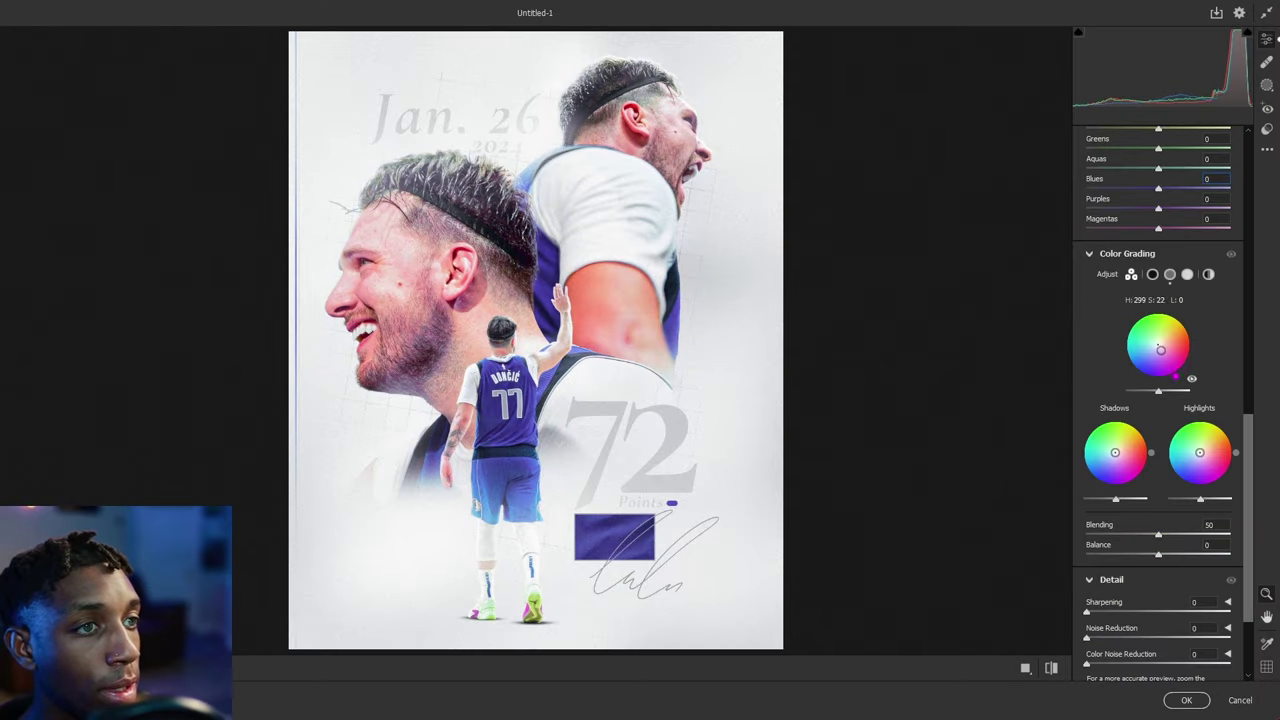
pyautogui.moveTo(1162, 348); pyautogui.dragTo(1160, 347)
pyautogui.moveTo(1115, 454); pyautogui.dragTo(1111, 455)
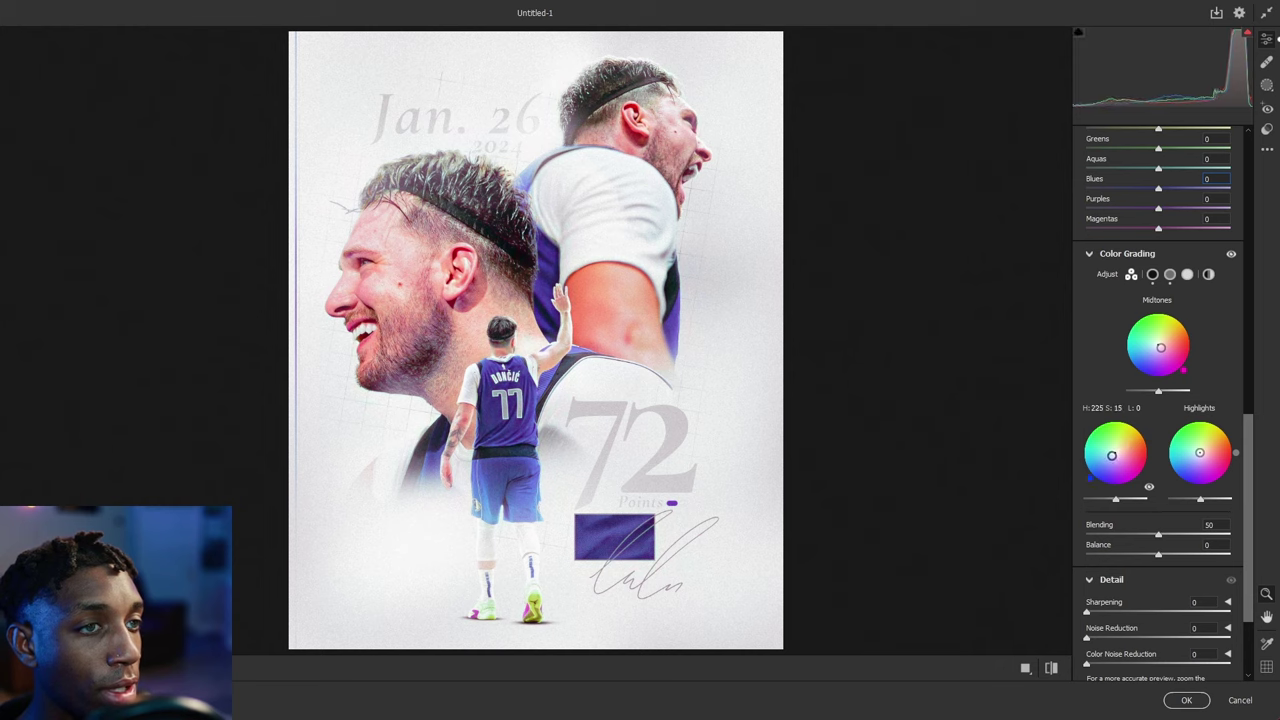
pyautogui.moveTo(1222, 456)
pyautogui.mouseDown()
pyautogui.moveTo(1185, 451)
pyautogui.moveTo(1201, 447)
pyautogui.mouseUp()
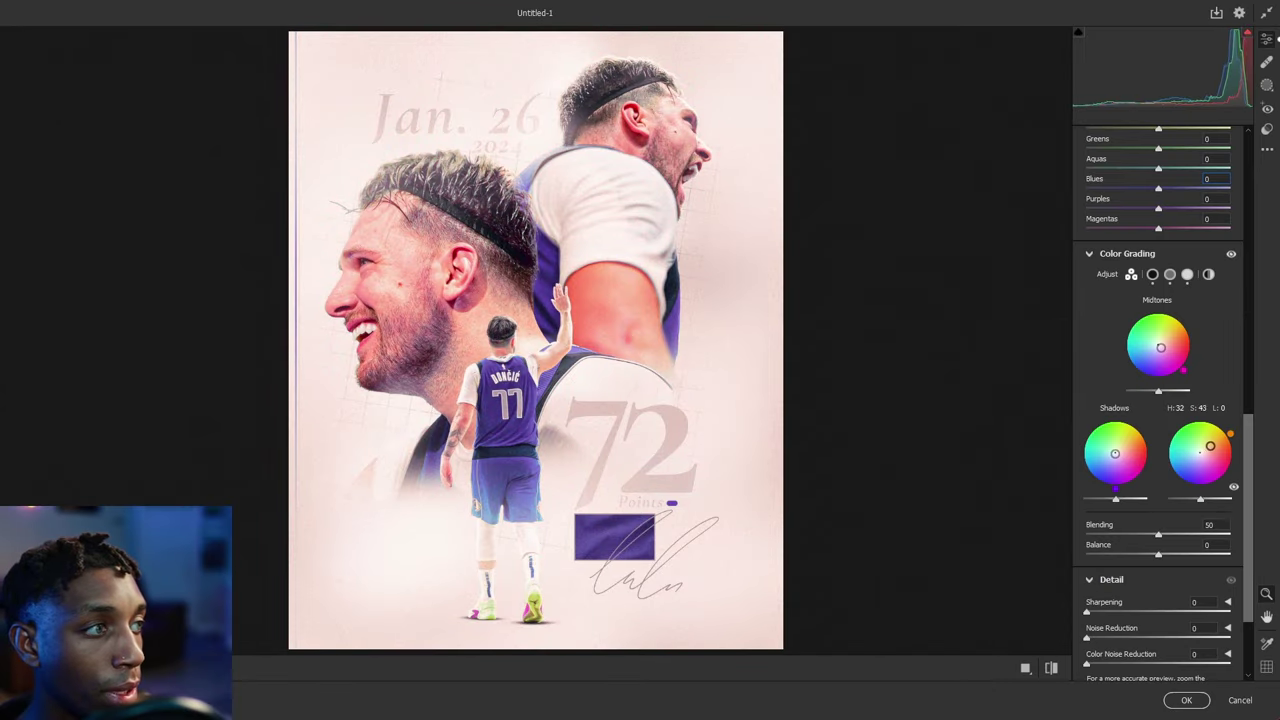